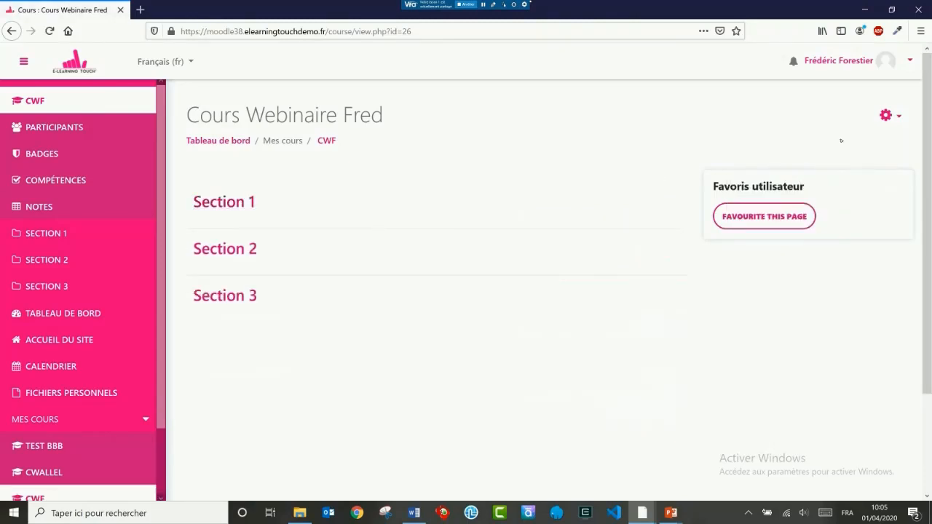
Step: Turn on course editing and add fichierDuCoursDemo.pdf from the fichiers_demo folder to Section 1
left_click(891, 116)
left_click(790, 156)
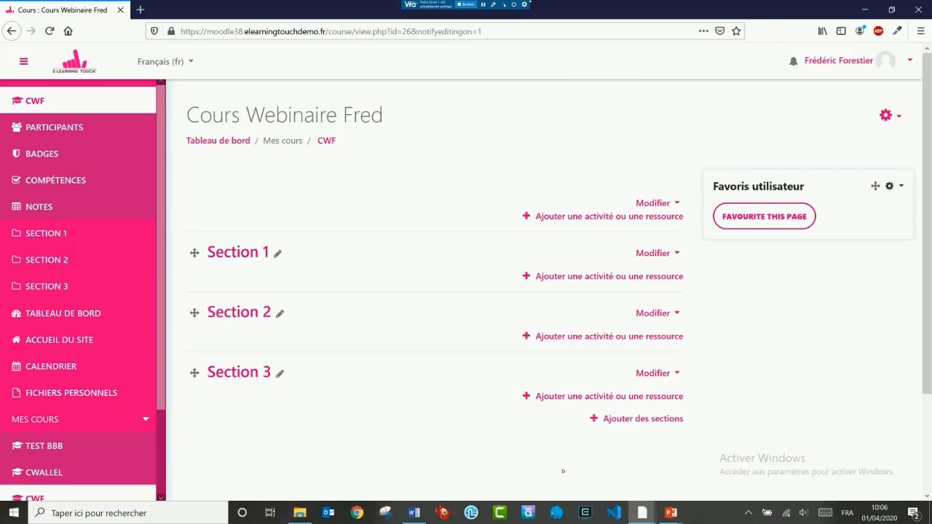
mouse_move(642, 512)
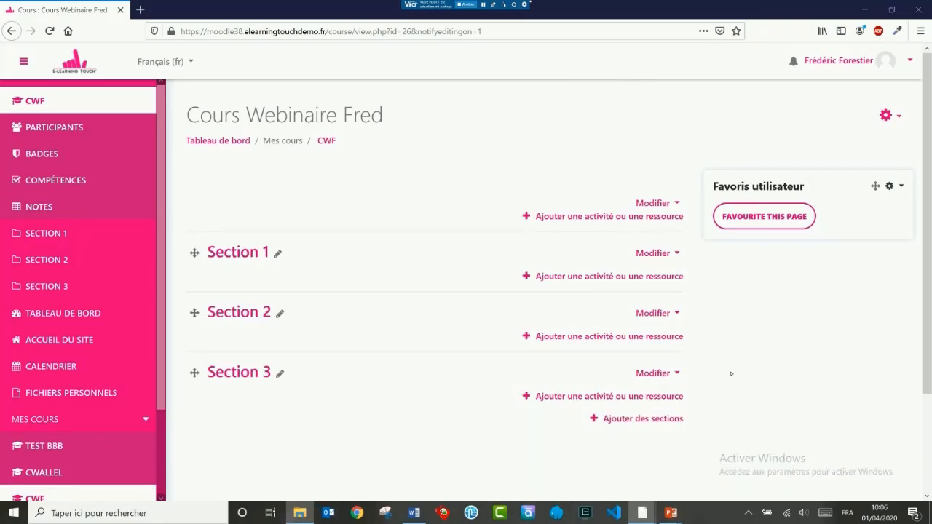
left_click_drag(931, 218, 696, 214)
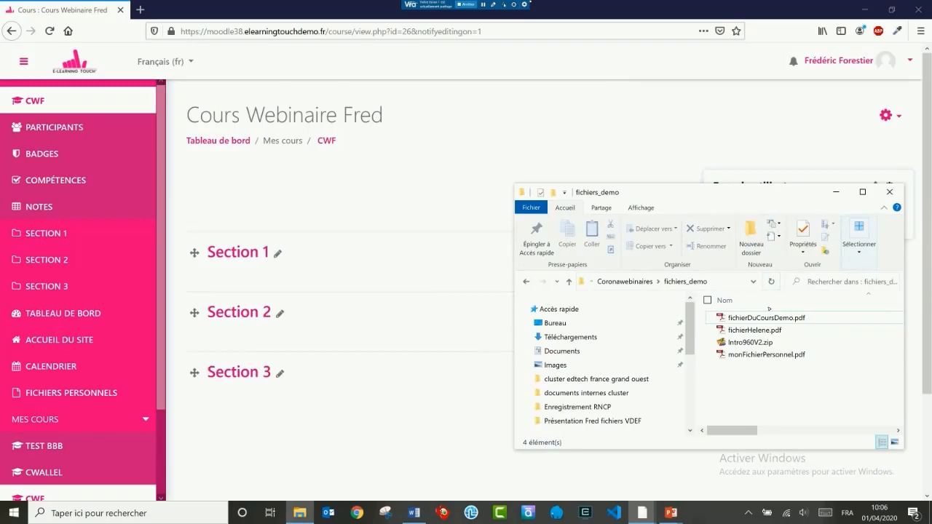
left_click_drag(760, 318, 377, 272)
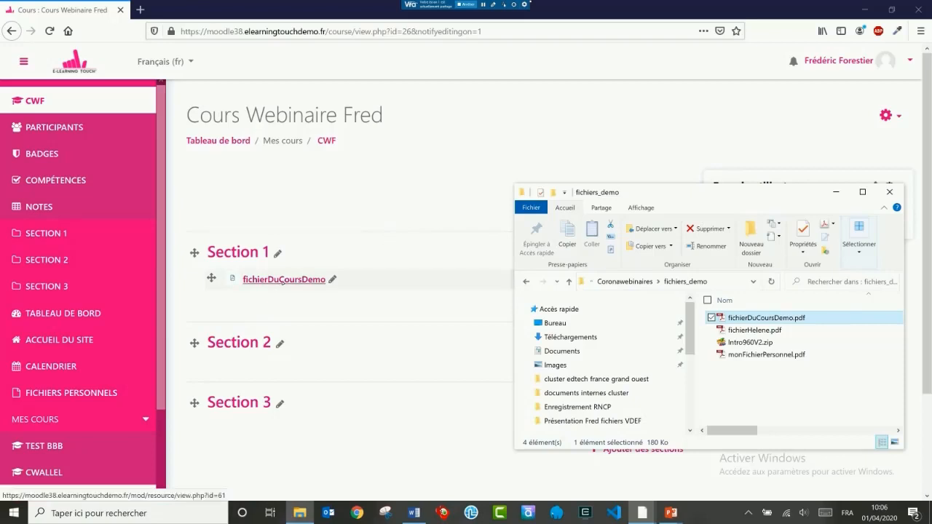
left_click(830, 191)
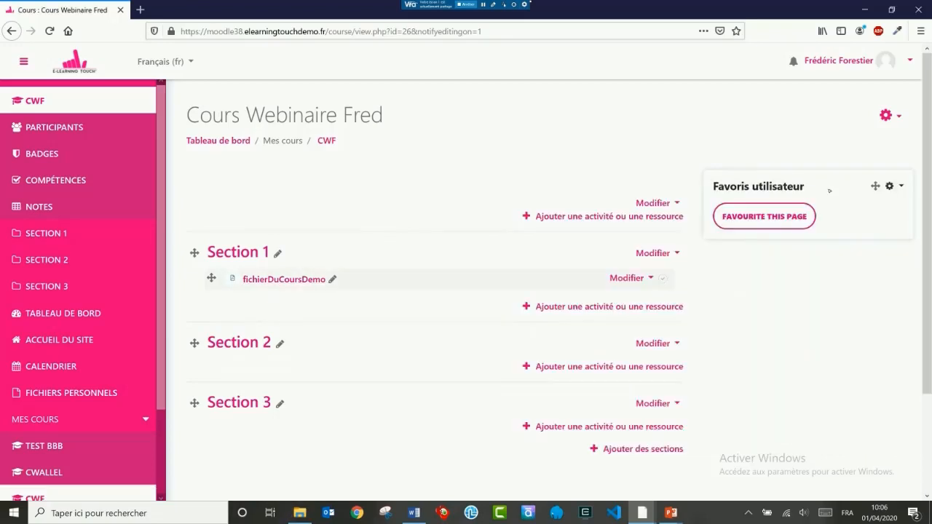
Step: View the fichierDuCoursDemo document from Section 1 and return to the course page
left_click(286, 279)
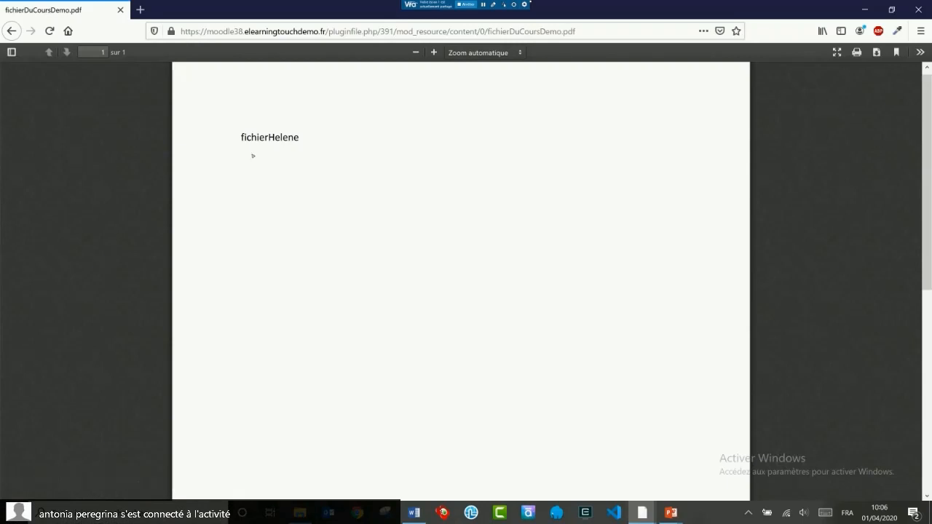
left_click(12, 32)
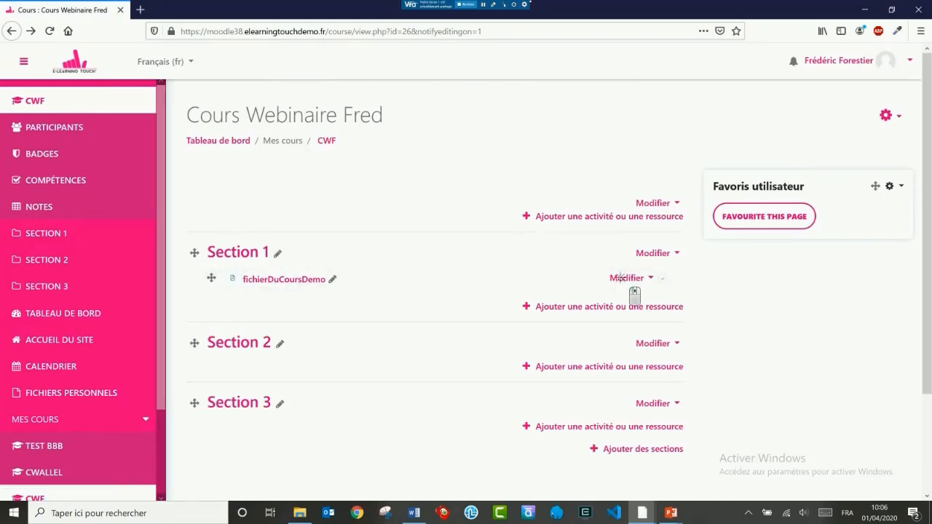
Step: Open the settings of the fichierDuCoursDemo resource and set its name to "Nouveau nom"
left_click(626, 278)
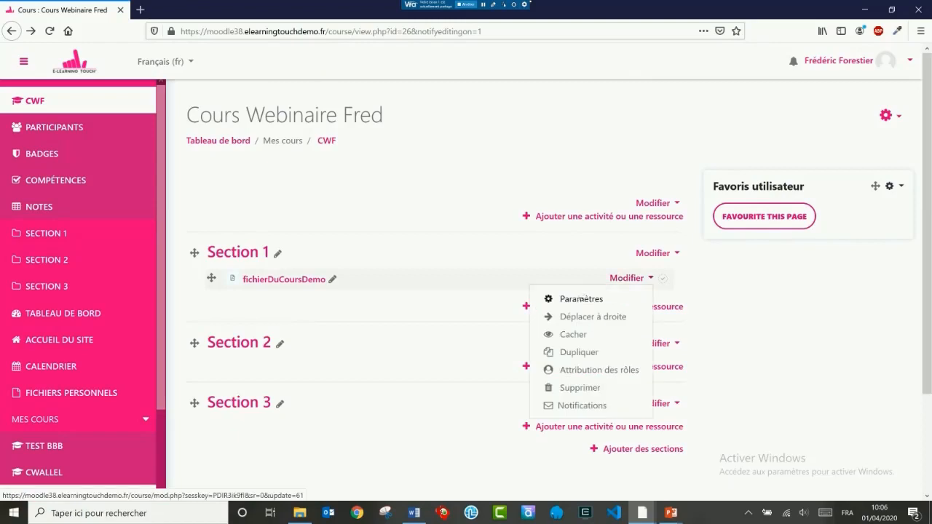
left_click(580, 298)
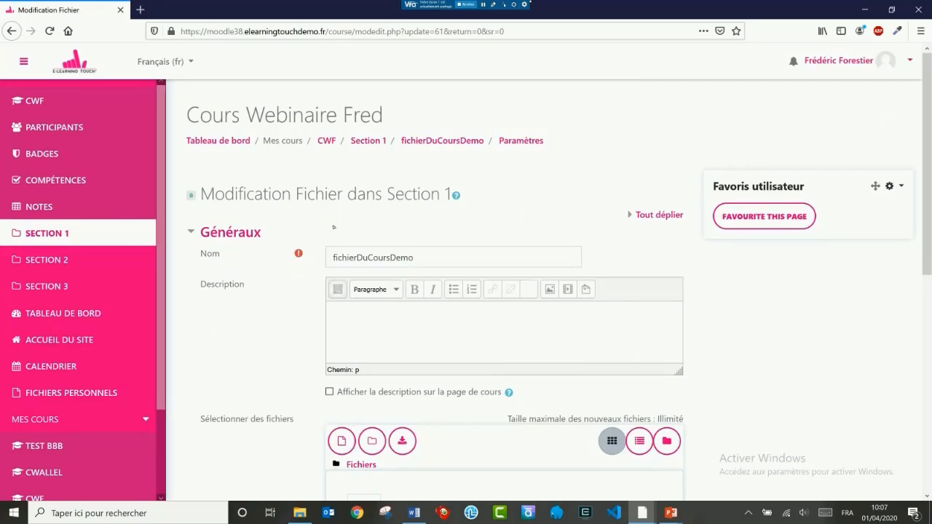
left_click(423, 260)
double_click(423, 260)
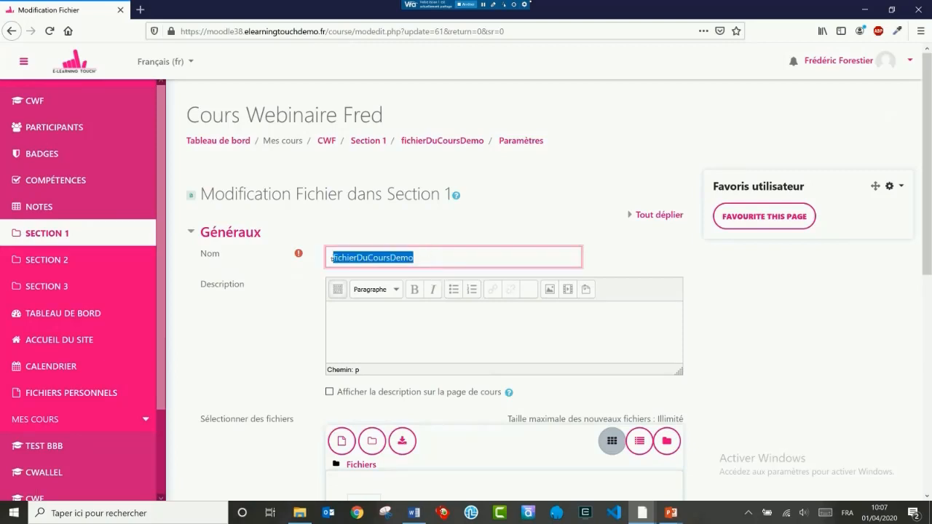
type("Nouvea")
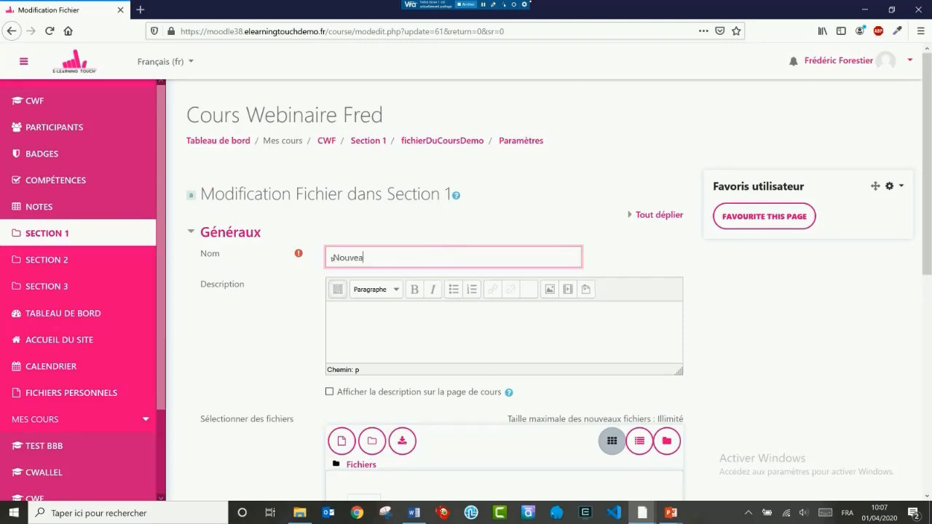
type("u nom")
Step: Enter the description "à lire avant le ..." and enable its display on the course page, consulting that option's help
left_click(377, 315)
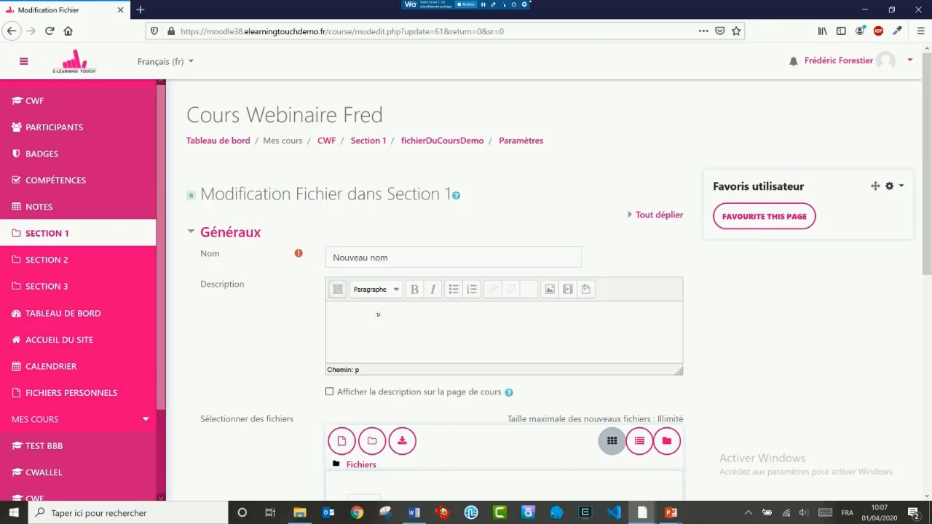
type("à lire avant le ...")
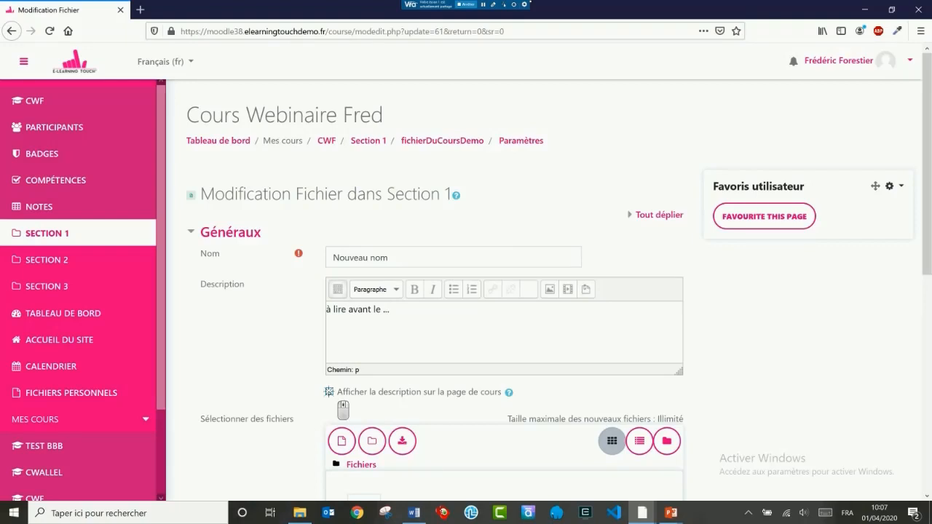
left_click(338, 393)
left_click(509, 393)
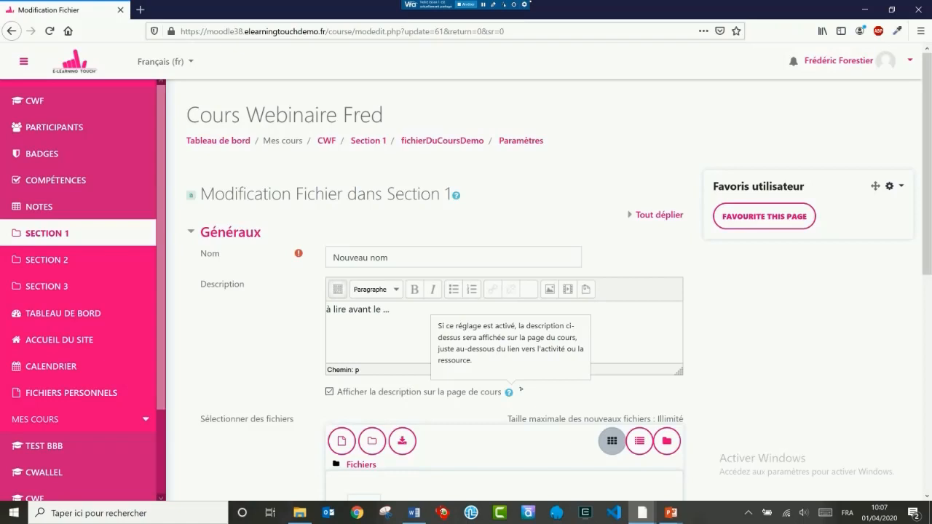
left_click(235, 350)
Step: Open the properties of the attached PDF and change its file name to NouceauNomFichier.pdf
scroll(224, 355, "down", 5)
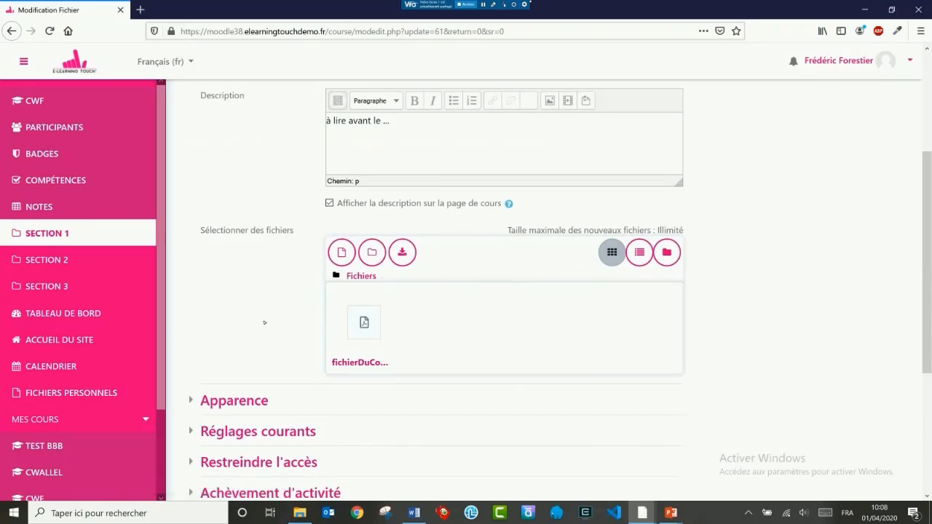
left_click(364, 323)
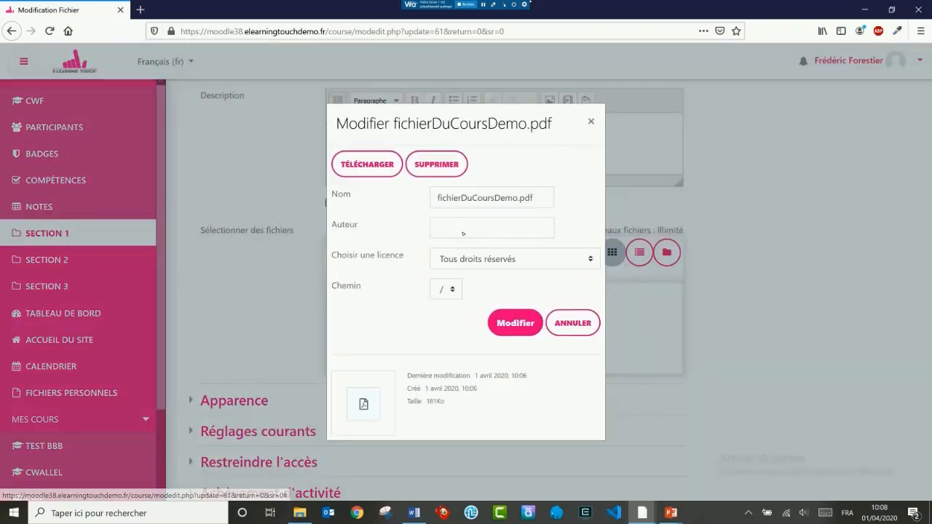
left_click(366, 164)
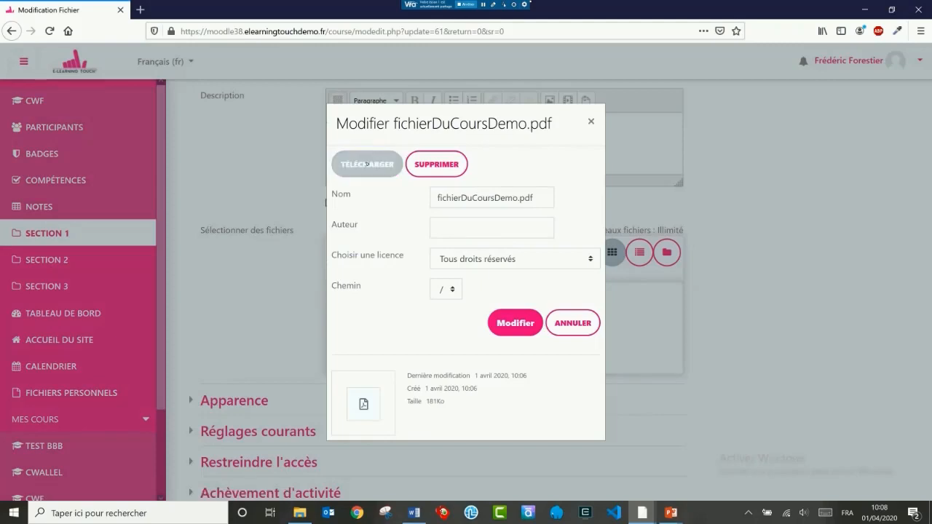
left_click(433, 167)
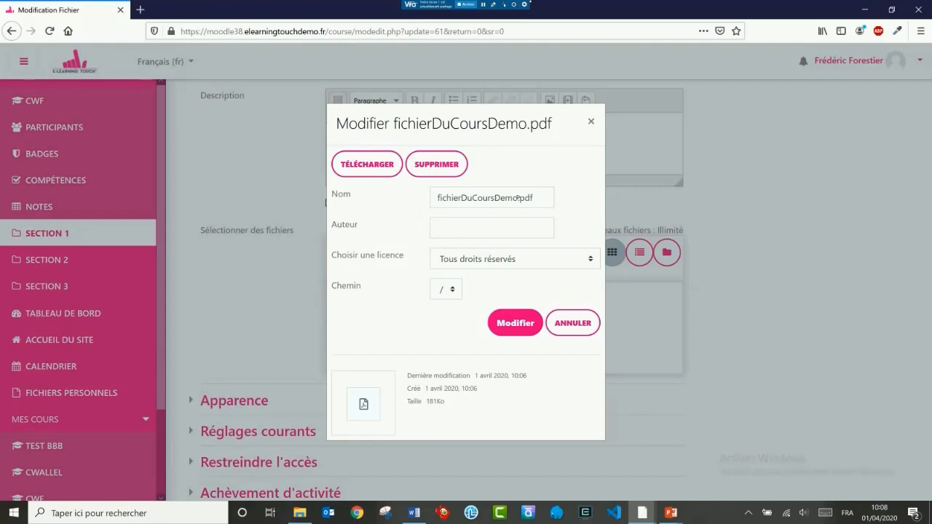
left_click_drag(518, 197, 428, 200)
type("Nouceau")
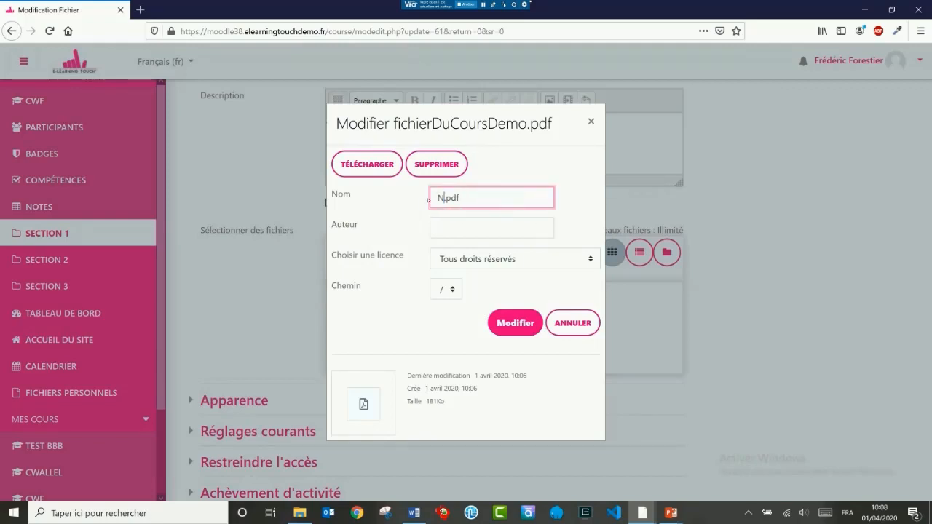
key("BackSpace")
type("NomFichier")
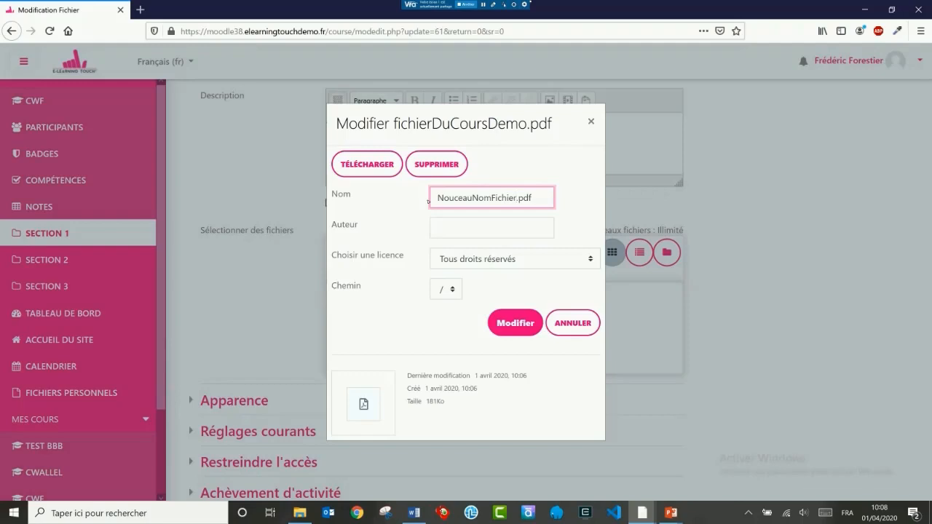
Step: Set the PDF's author to "moi" and its licence to "Creative Commons - Pas de modification", and apply the changes
left_click(476, 229)
type("moi")
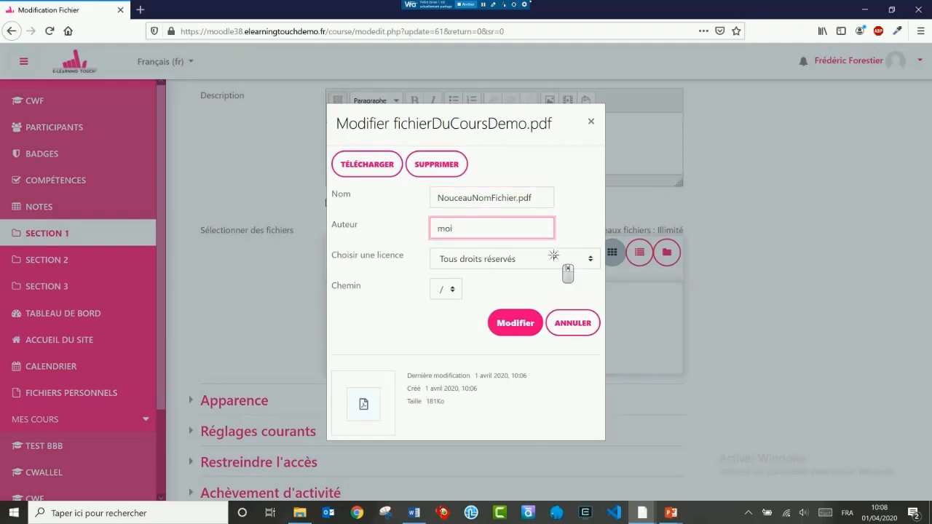
left_click(561, 260)
key("Down")
key("Down")
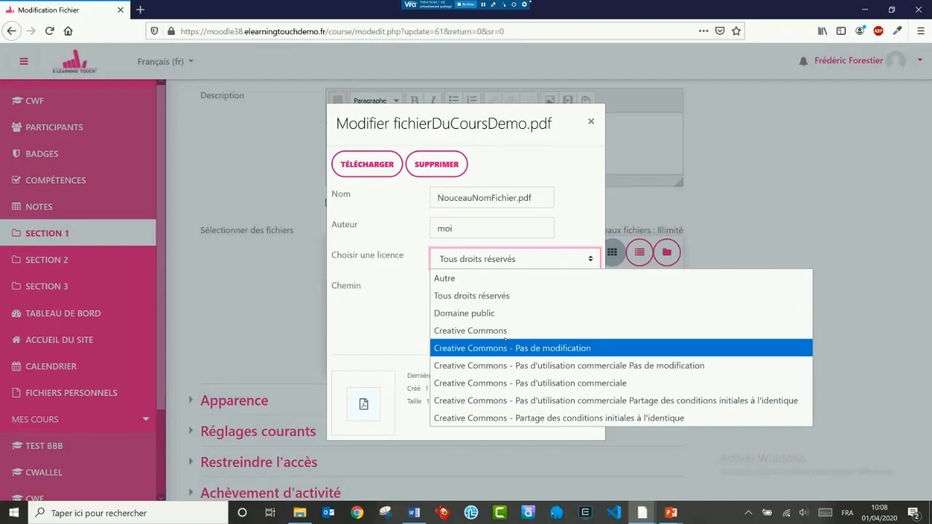
left_click(509, 348)
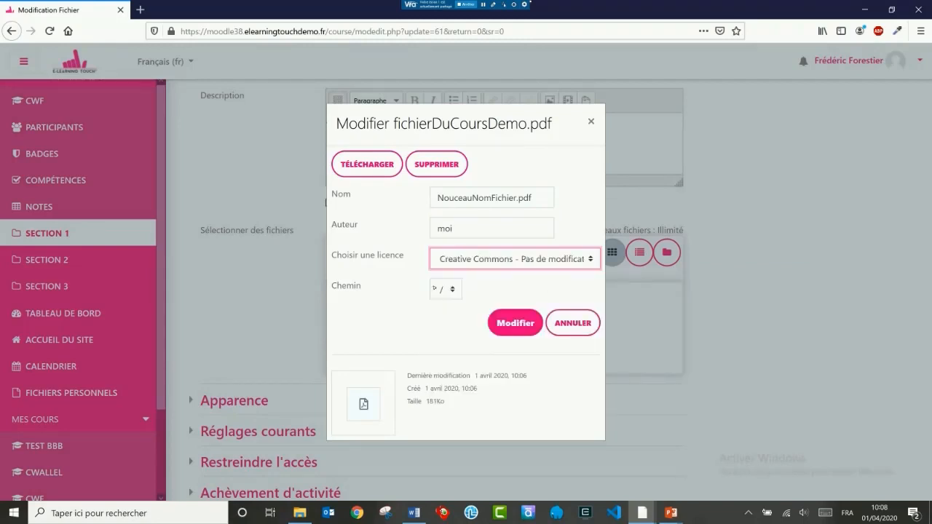
left_click(520, 323)
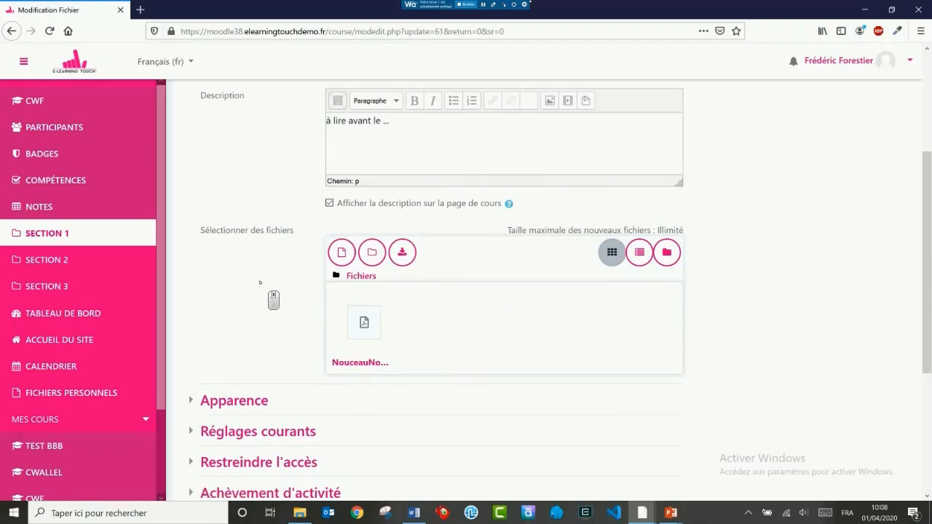
Step: Review the file settings form and expand its Apparence section
scroll(269, 291, "down", 2)
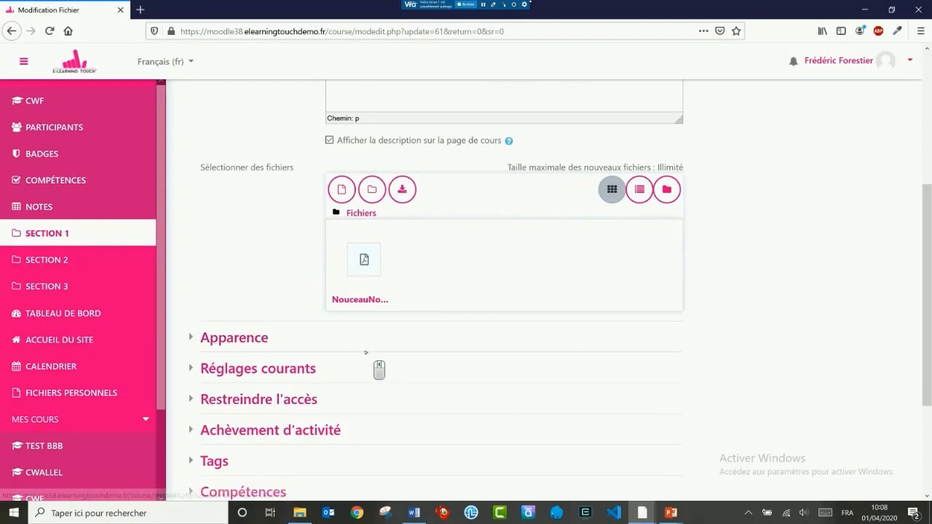
scroll(372, 360, "down", 3)
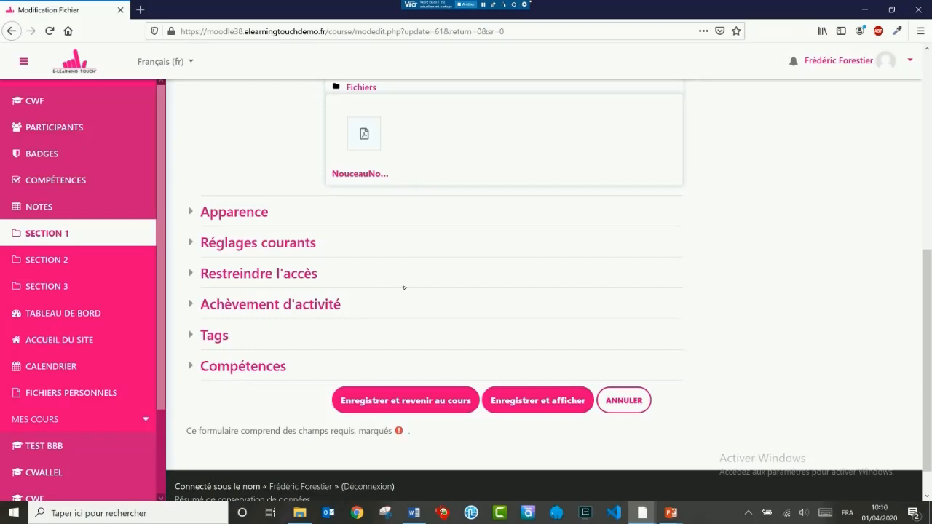
scroll(387, 250, "up", 3)
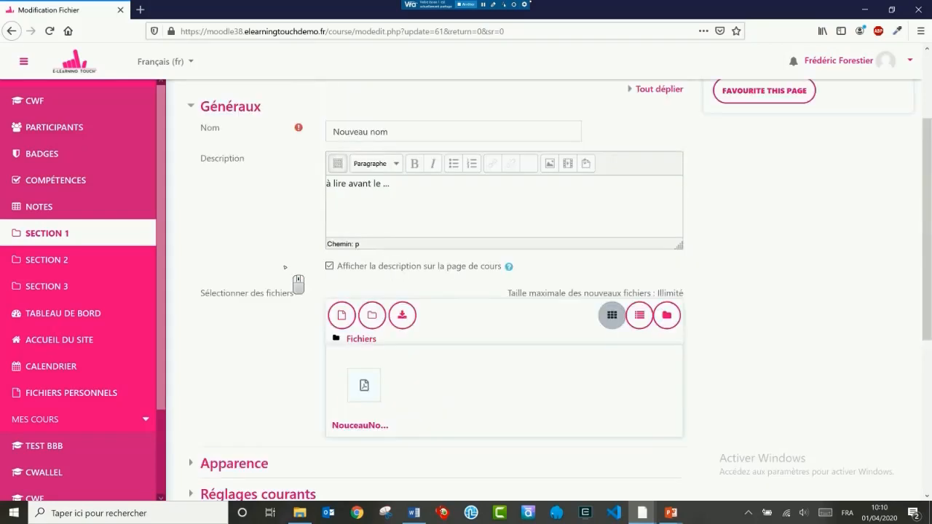
scroll(284, 267, "down", 1)
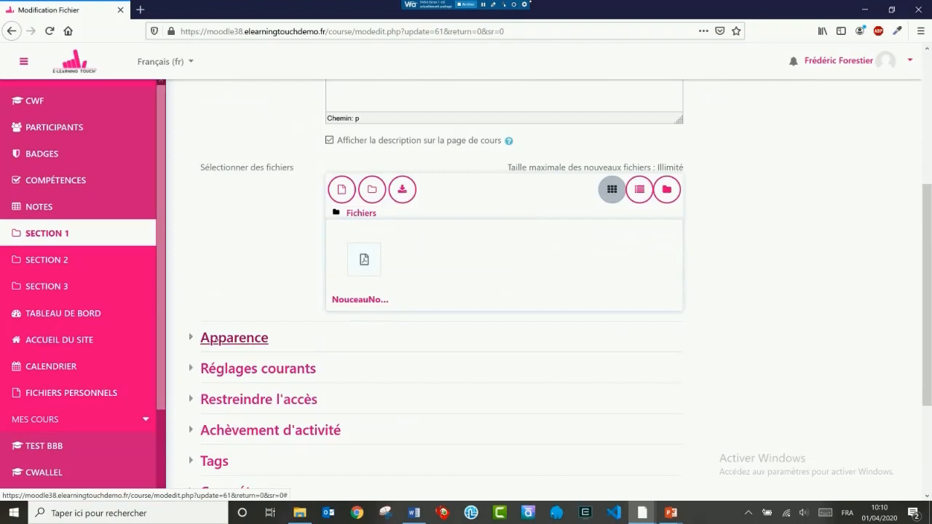
left_click(193, 338)
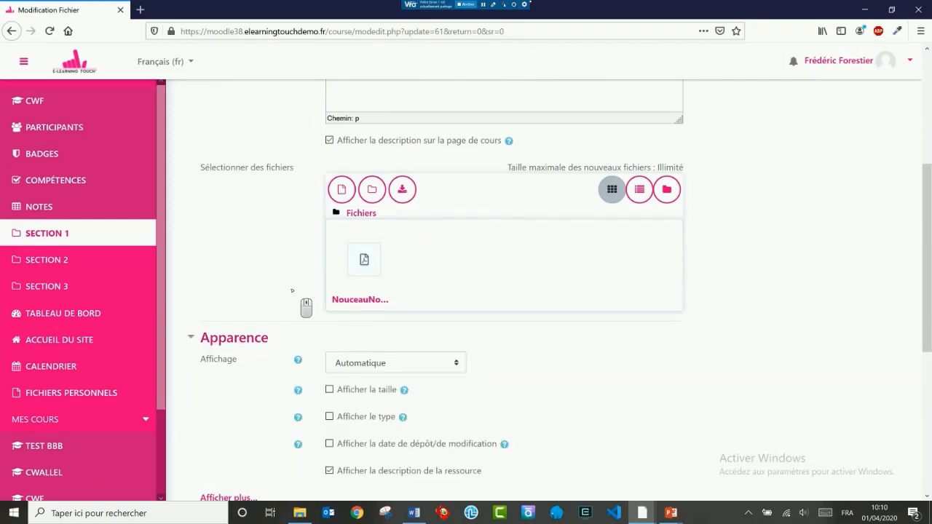
scroll(292, 291, "down", 3)
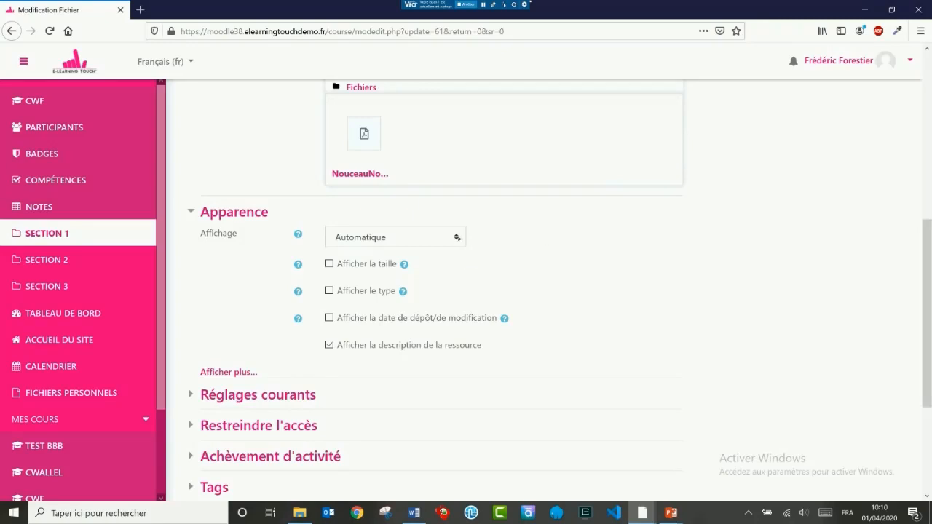
Step: Set the file's display mode to "Dans une fenêtre surgissante" and reveal the additional appearance options
left_click(455, 237)
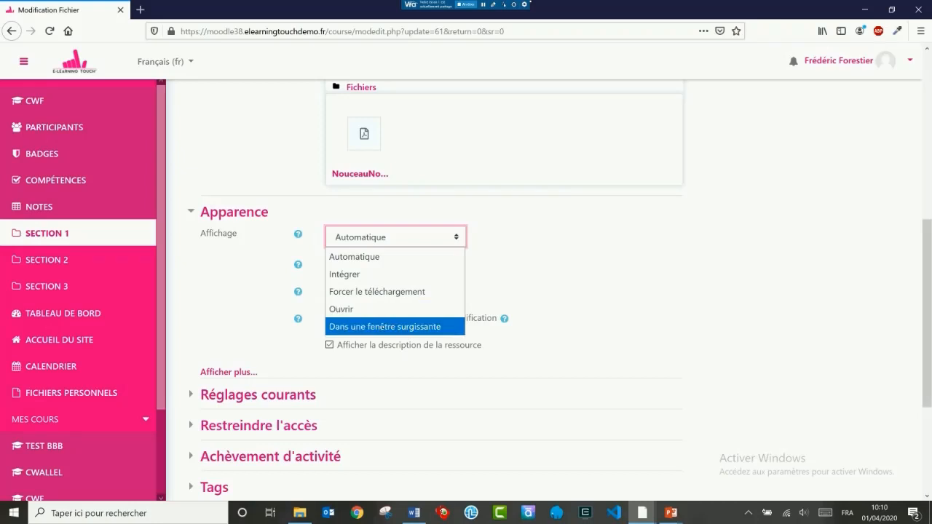
left_click(382, 327)
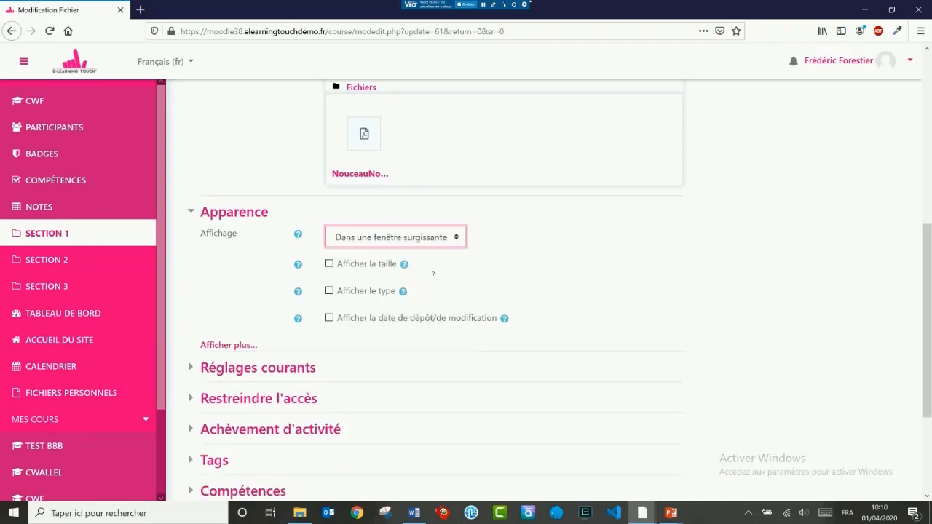
left_click(236, 347)
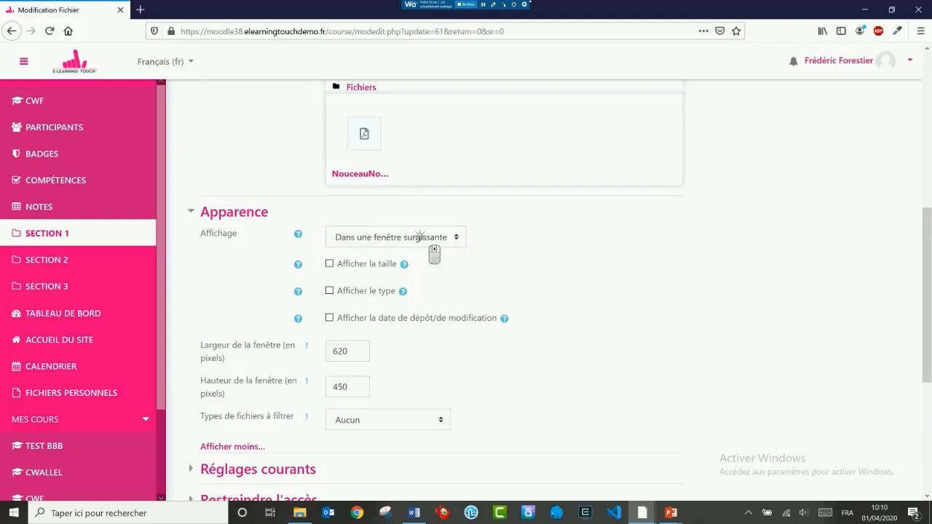
Step: Set the file's display mode to "Forcer le téléchargement"
left_click(432, 241)
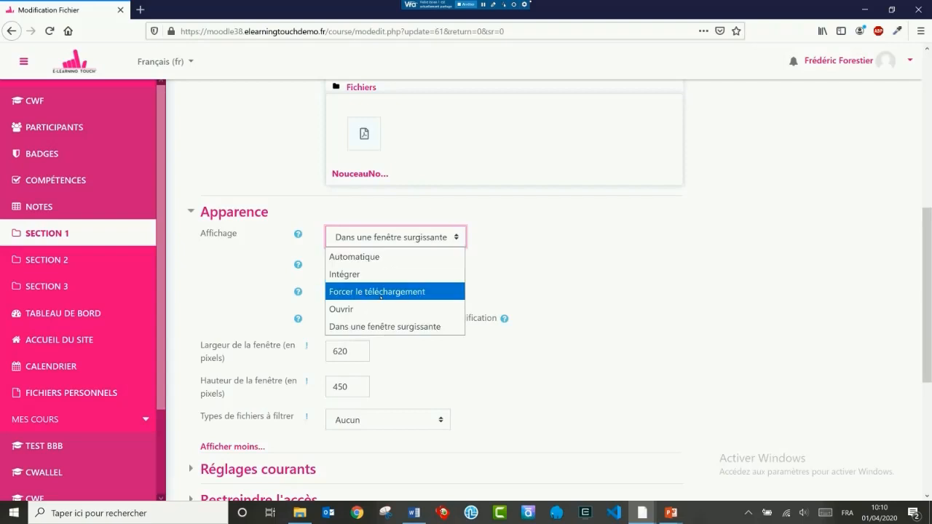
left_click(382, 291)
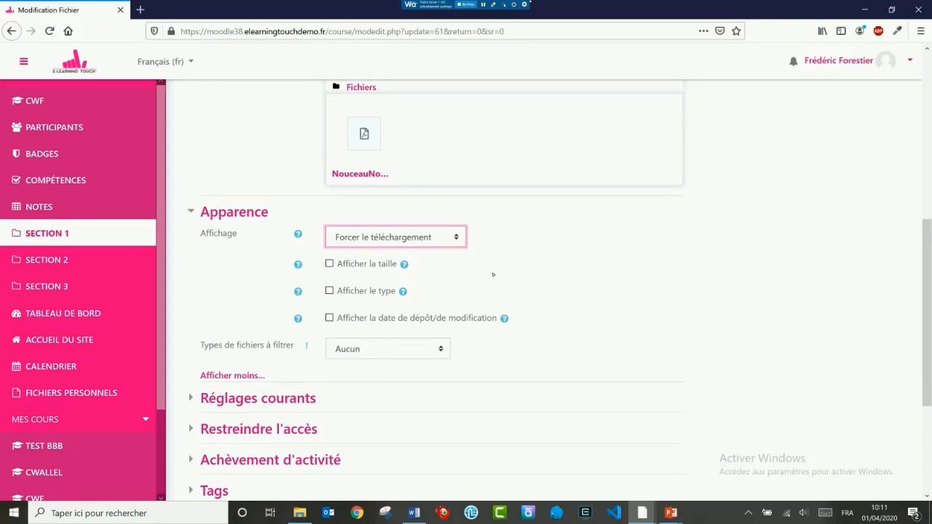
Step: Set the file's display mode to "Intégrer" and enable showing its size, type and upload/modification date
left_click(387, 239)
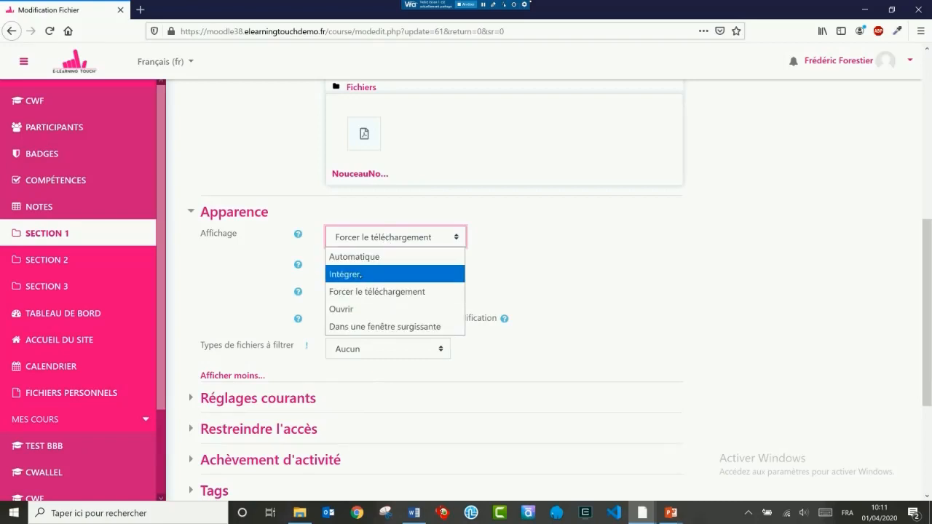
left_click(360, 275)
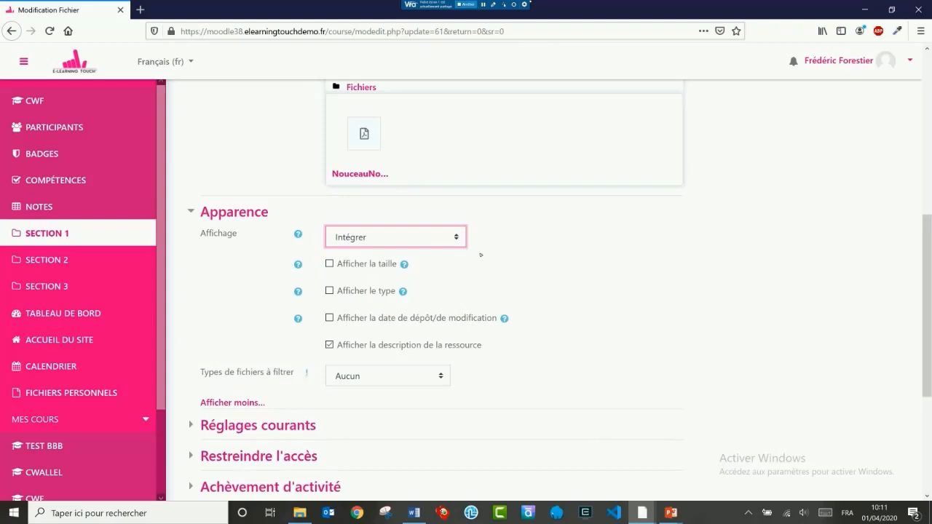
left_click(329, 264)
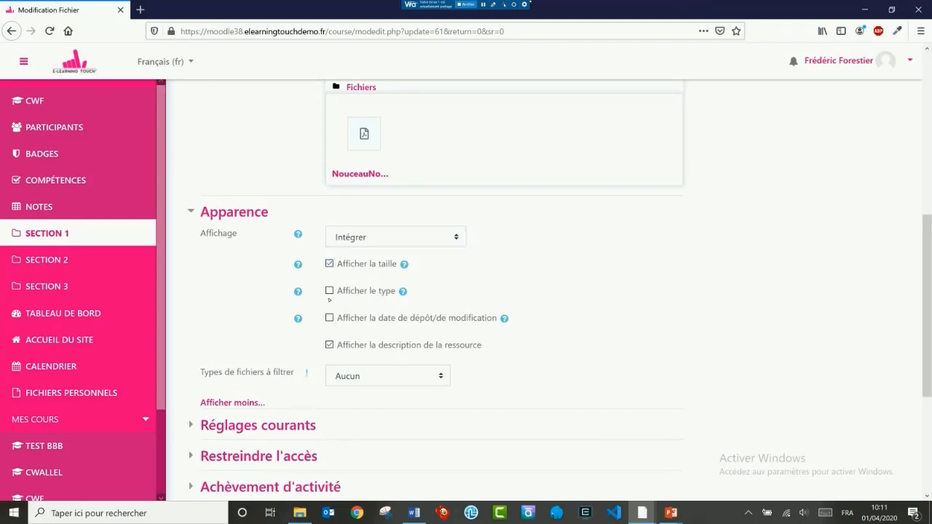
left_click(329, 290)
left_click(328, 319)
Step: Save the file resource's settings and return to the course page
scroll(490, 290, "down", 2)
scroll(489, 290, "down", 1)
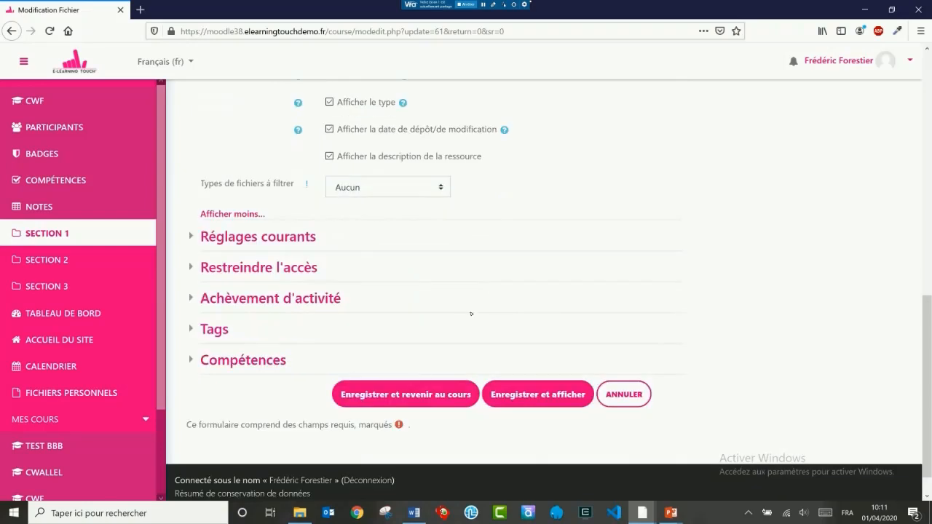
left_click(420, 399)
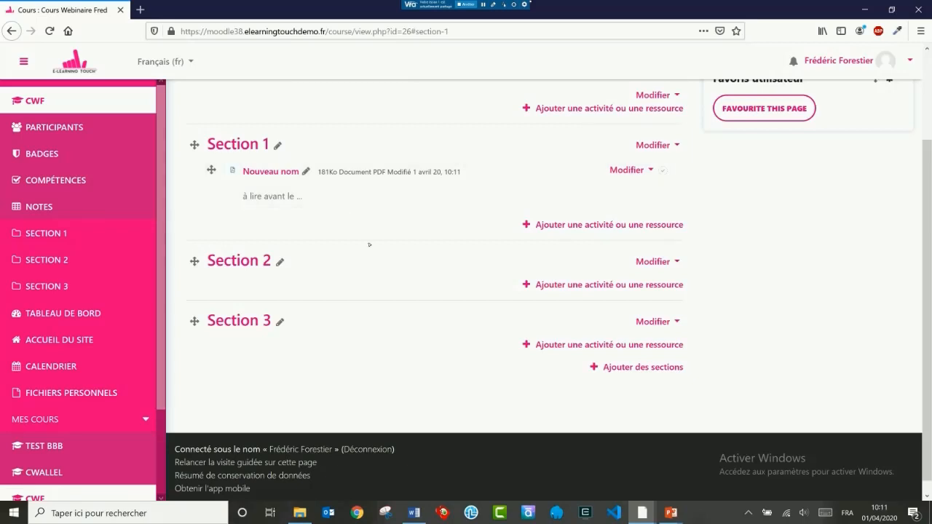
Step: Turn off the course's editing mode and switch to the "Étudiant" role
middle_click(390, 275)
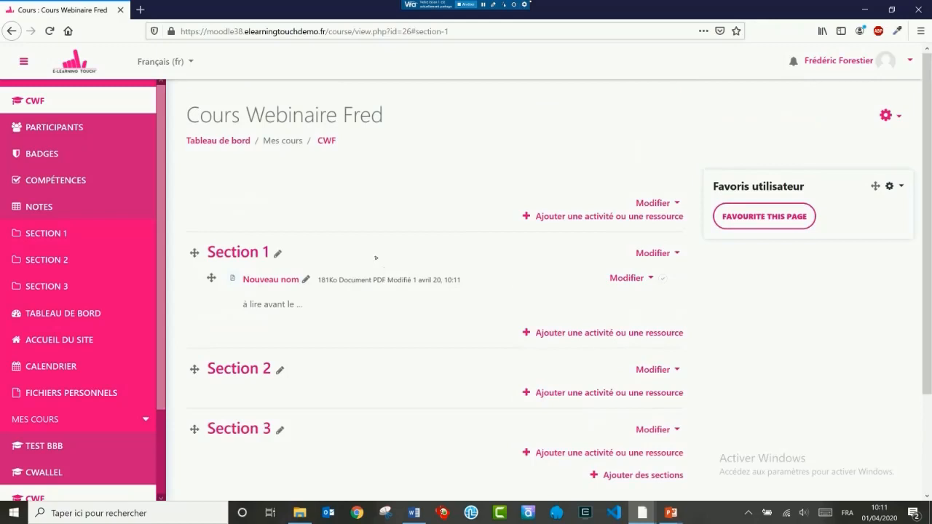
left_click(886, 115)
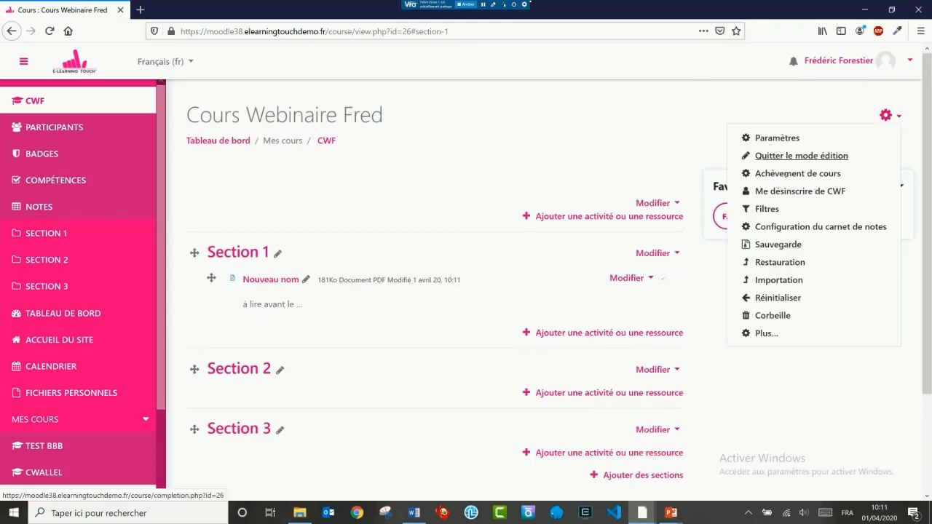
left_click(780, 155)
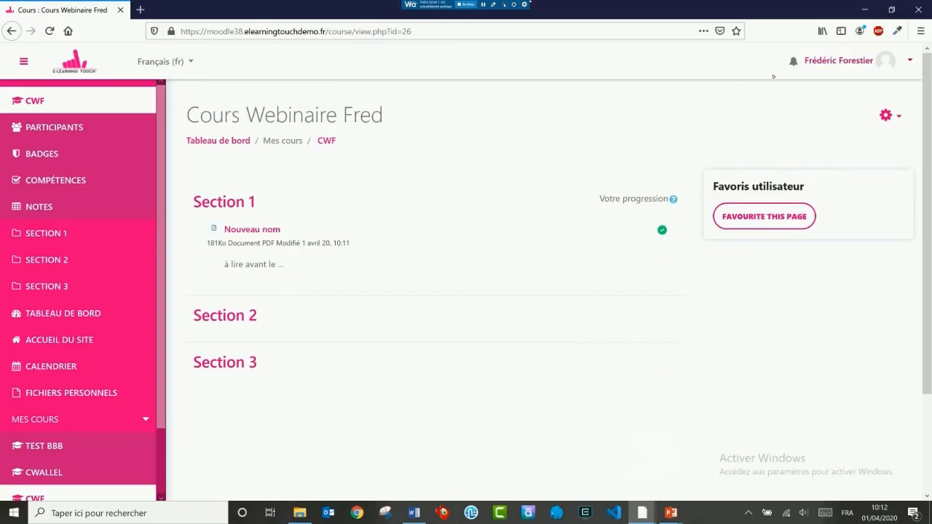
left_click(907, 61)
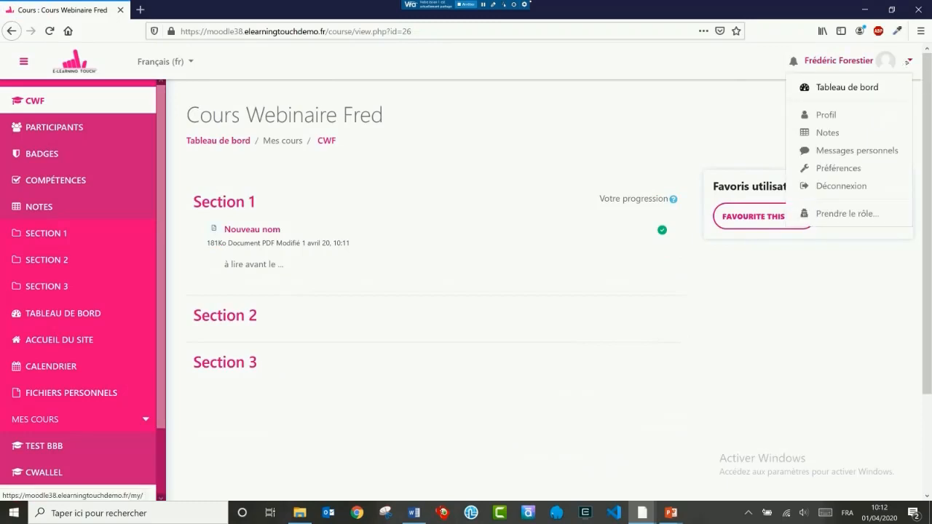
left_click(837, 213)
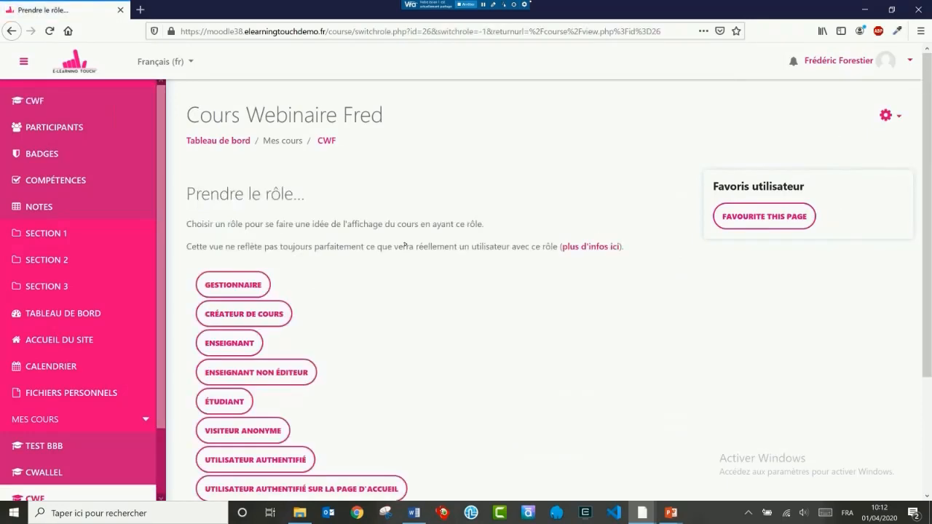
left_click(235, 408)
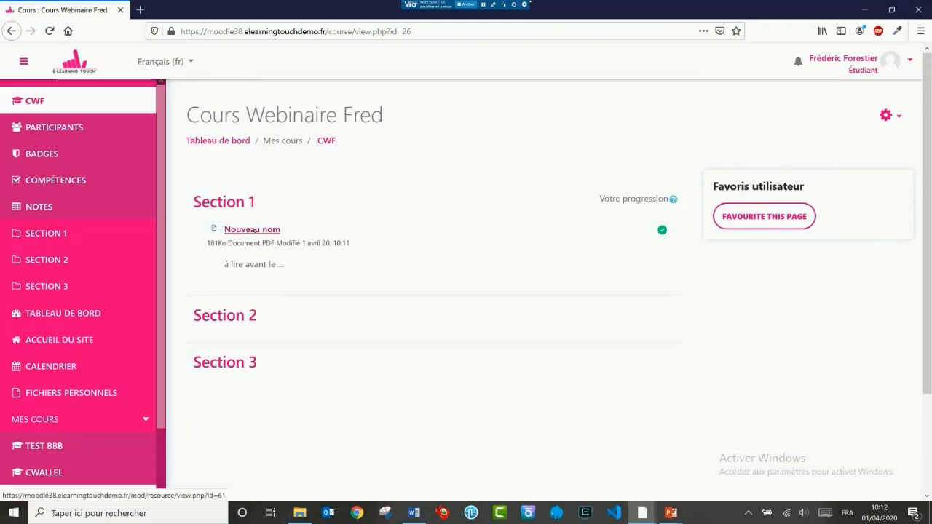
Step: Open the "Nouveau nom" resource as a student, examine the embedded PDF and its details, and return to the course
left_click(253, 229)
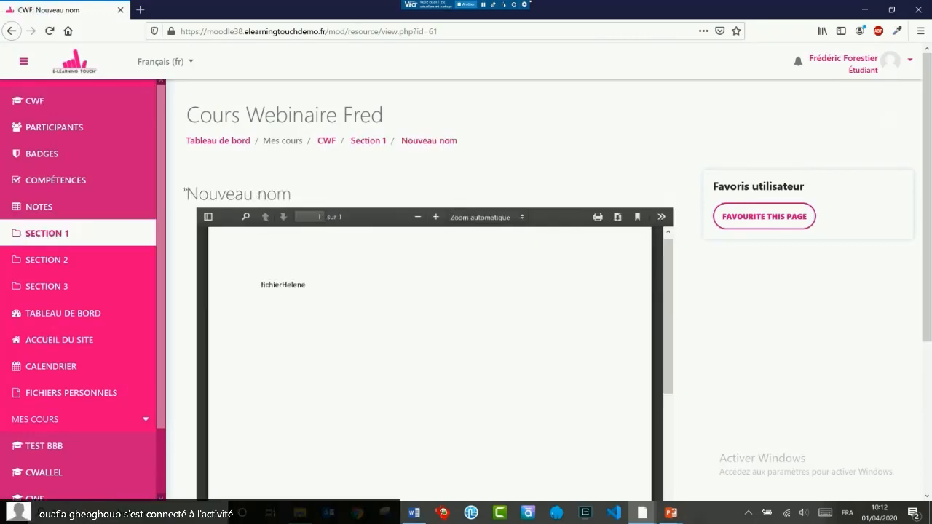
scroll(366, 295, "down", 1)
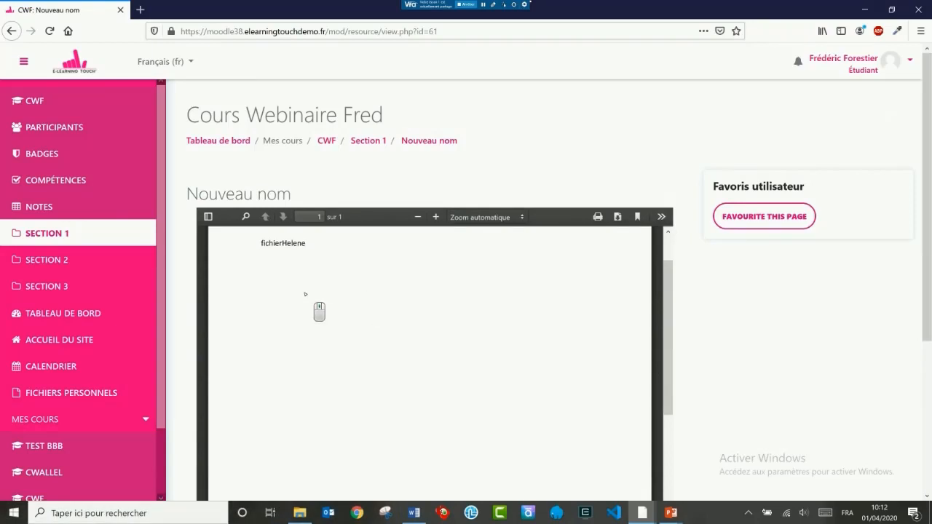
scroll(305, 294, "up", 2)
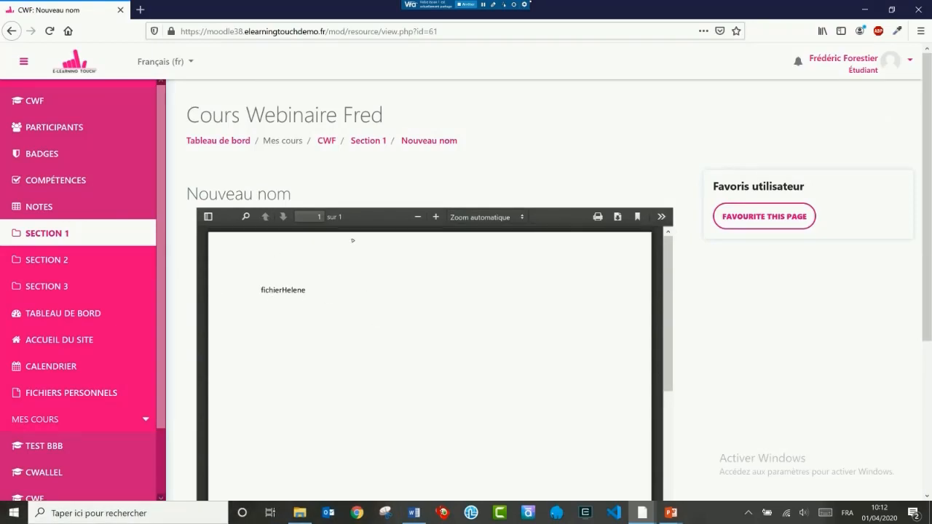
scroll(701, 270, "down", 3)
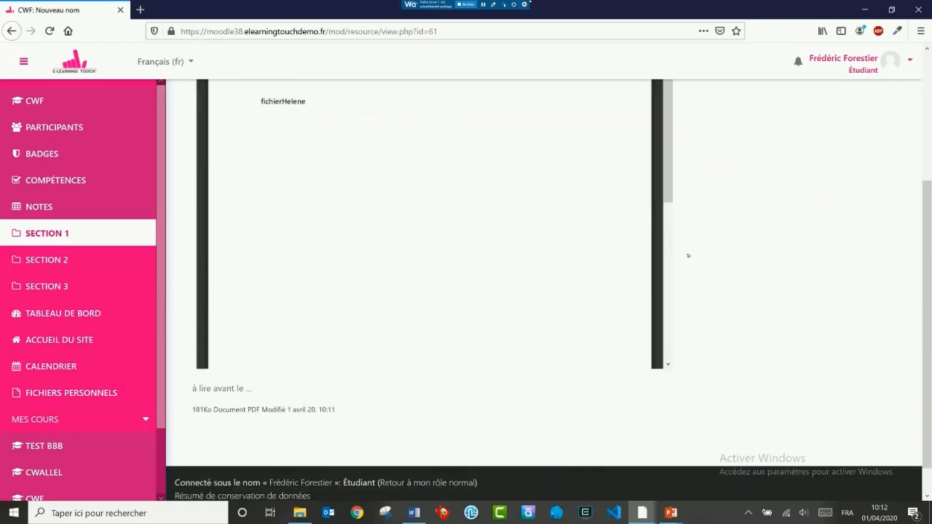
scroll(688, 255, "up", 3)
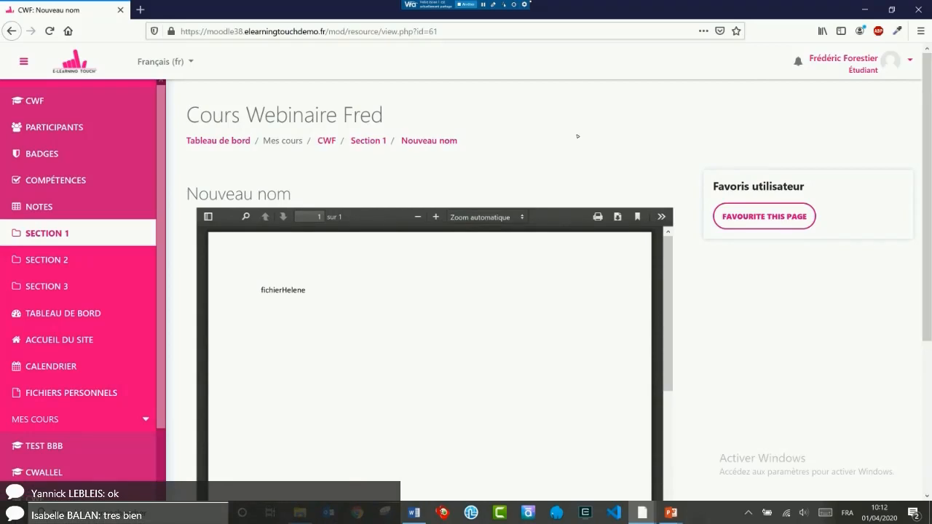
left_click(325, 142)
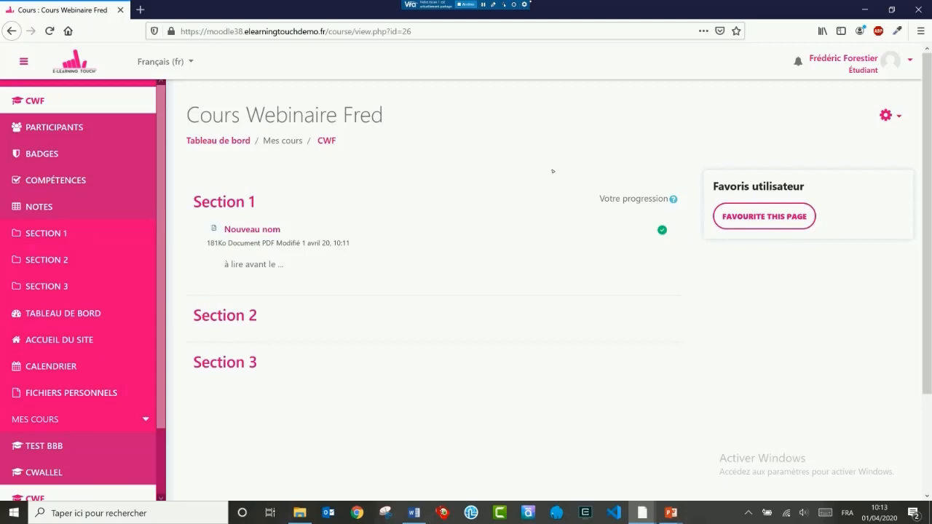
Step: Return to the normal role and turn the course's editing mode back on
left_click(907, 61)
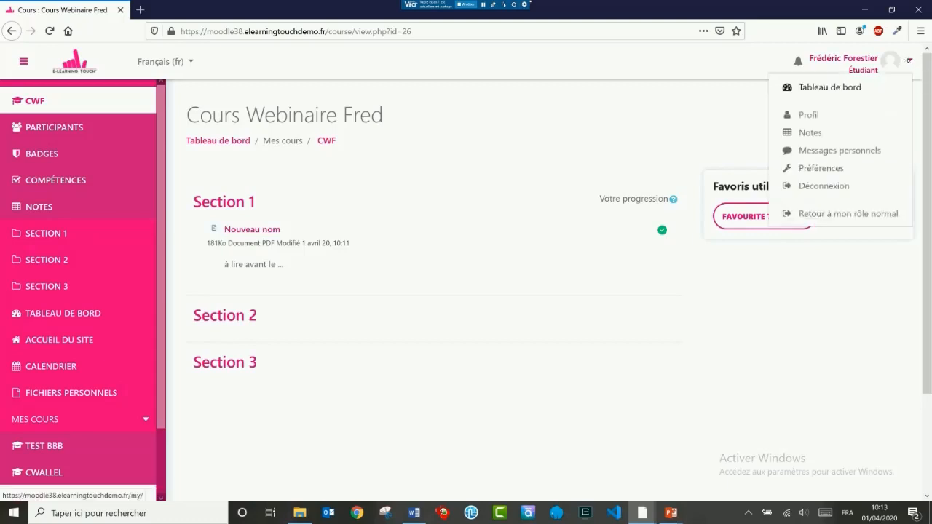
left_click(848, 213)
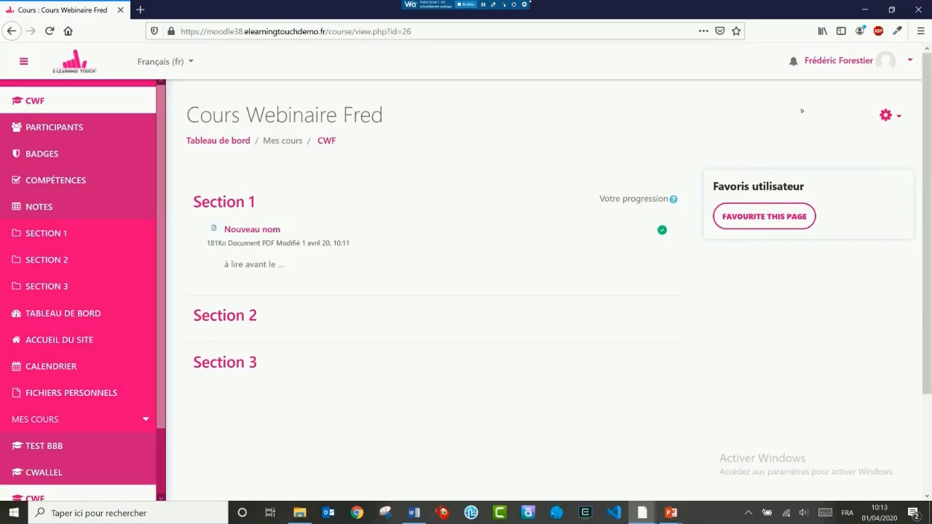
left_click(886, 115)
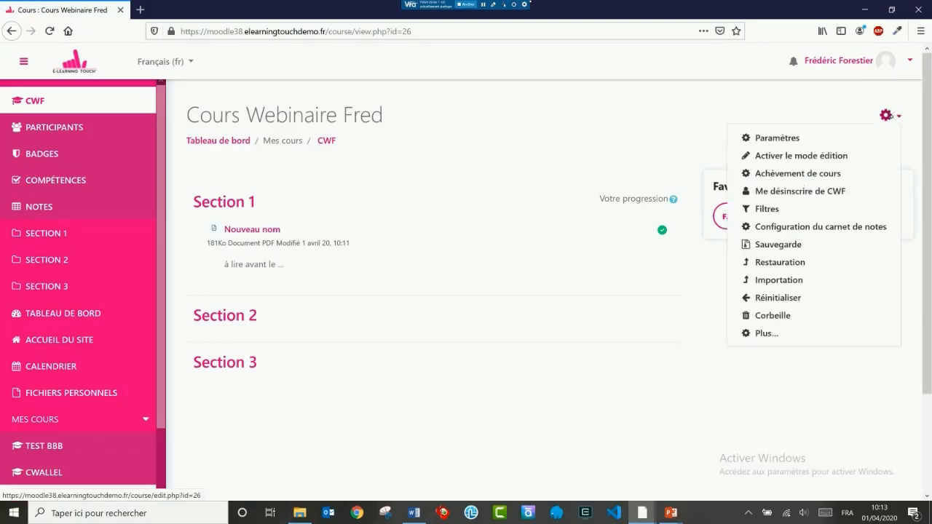
left_click(807, 154)
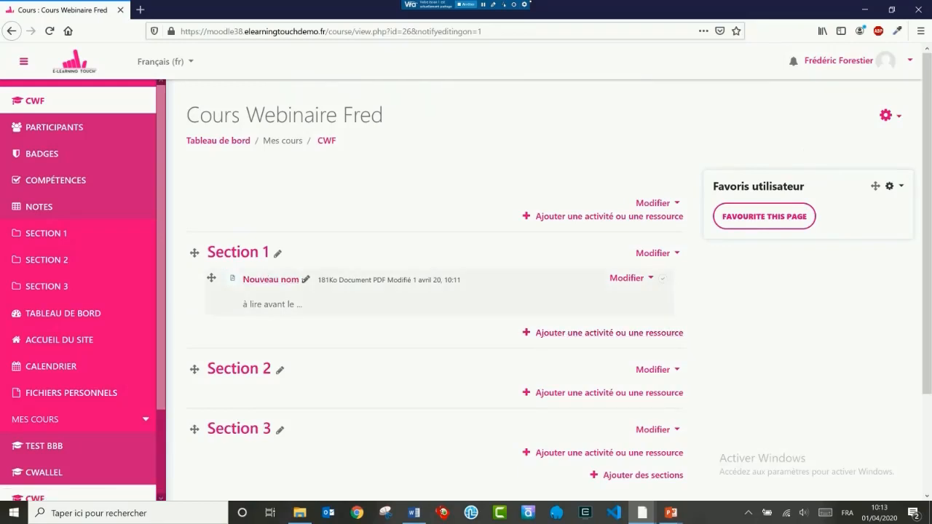
left_click(306, 279)
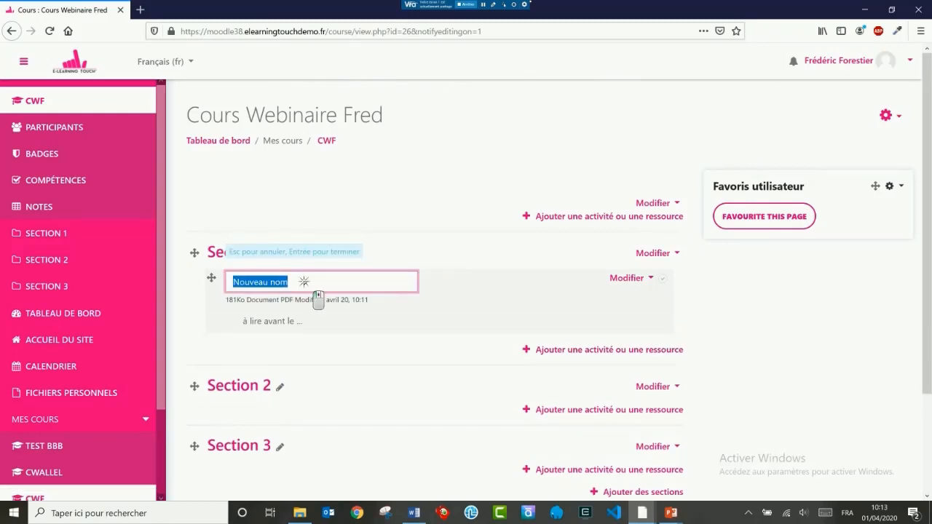
left_click(304, 283)
type("1")
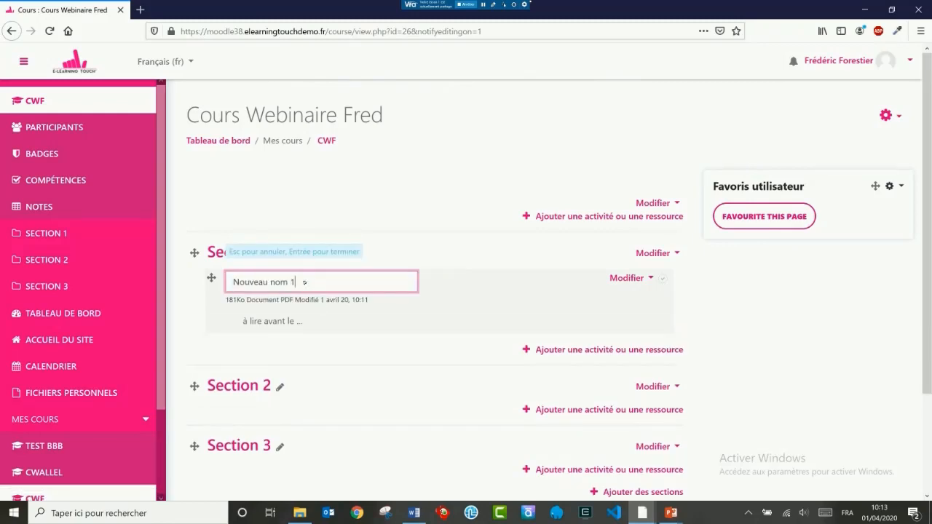
left_click(447, 337)
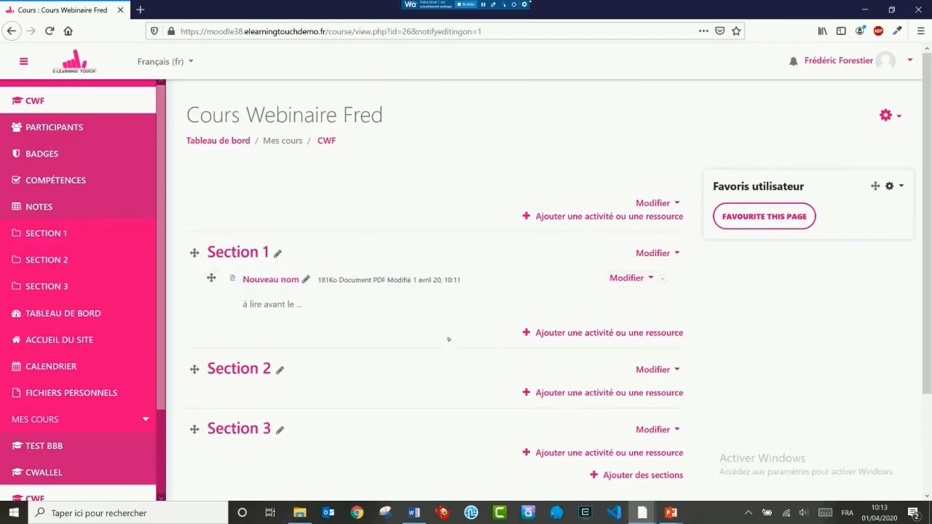
left_click(630, 276)
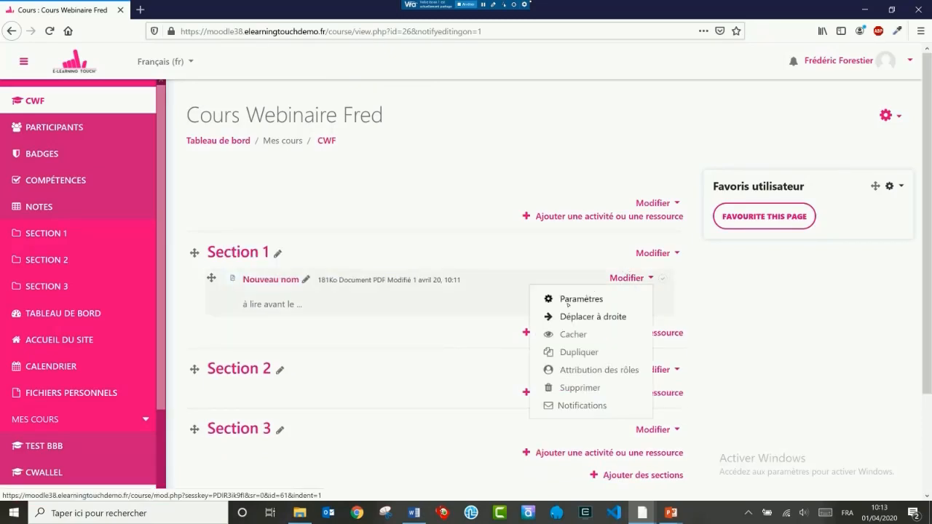
left_click(307, 276)
left_click(308, 282)
key("Return")
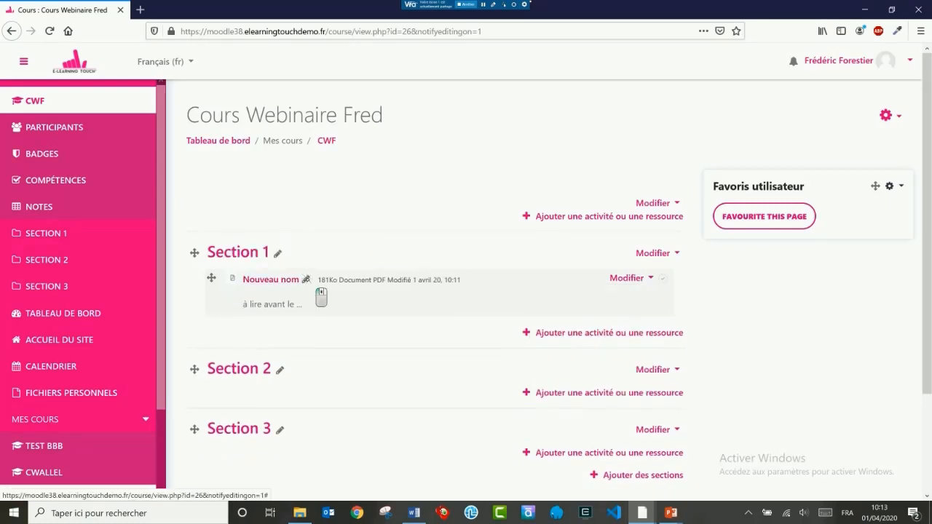
Step: Rename the PDF resource in Section 1 as "Nouveau nom 1" directly on the course page
left_click(306, 279)
left_click(307, 280)
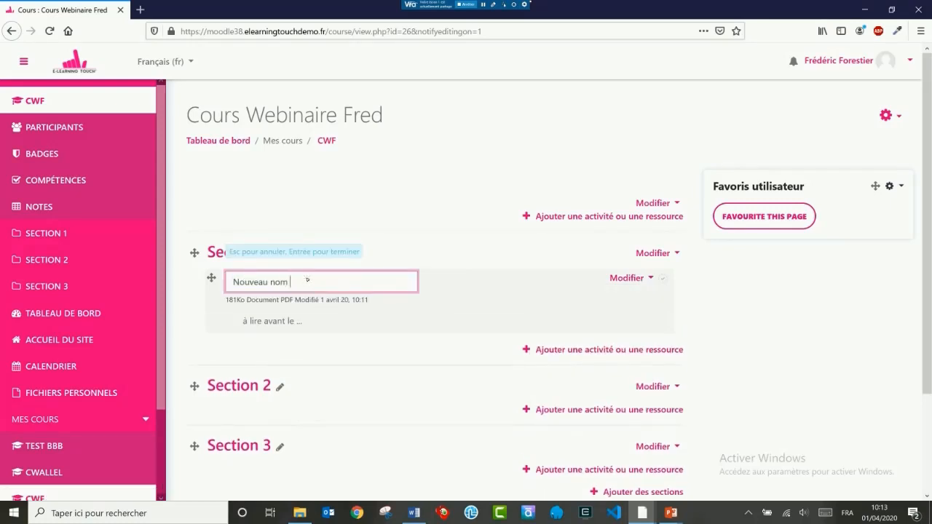
type("1")
key("Return")
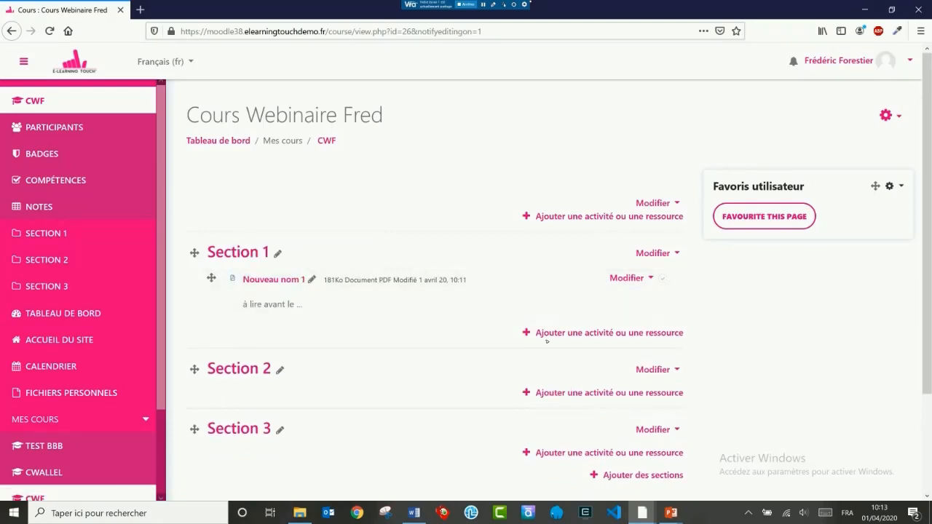
left_click(568, 332)
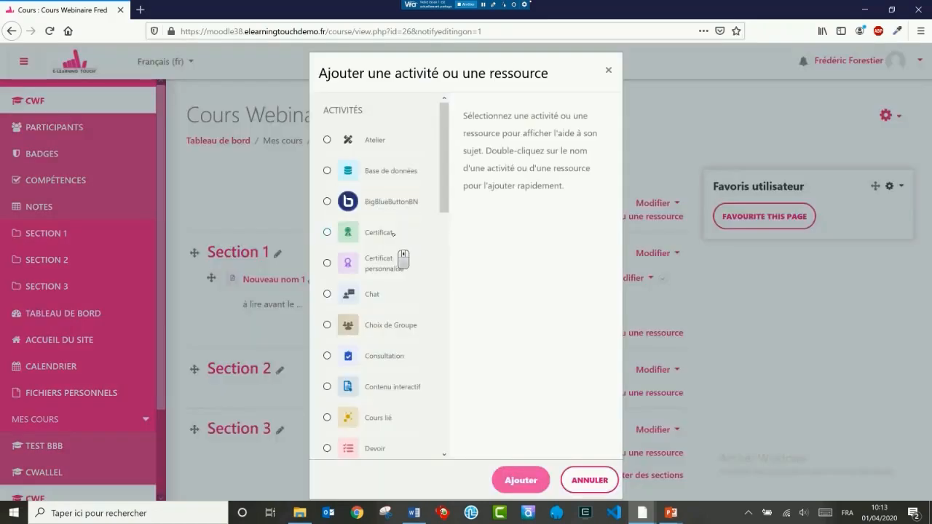
scroll(393, 233, "down", 5)
scroll(389, 241, "down", 3)
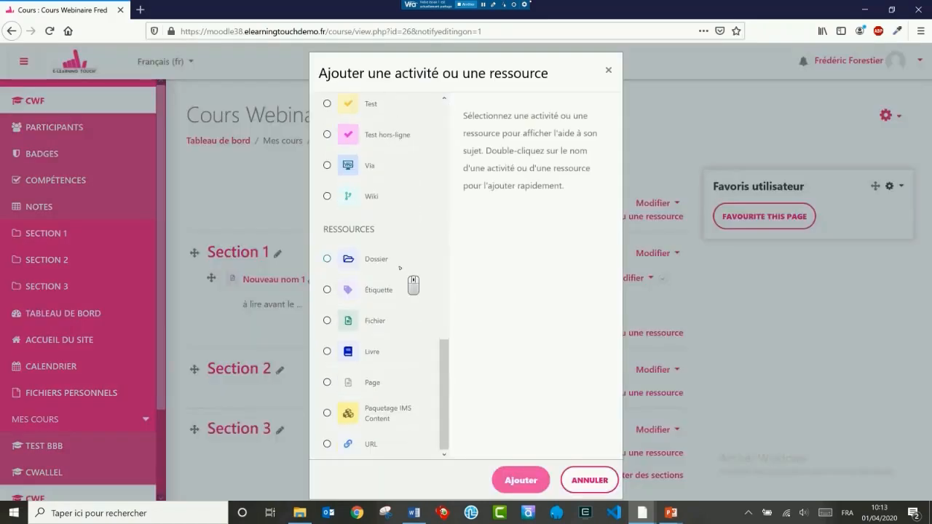
left_click(375, 320)
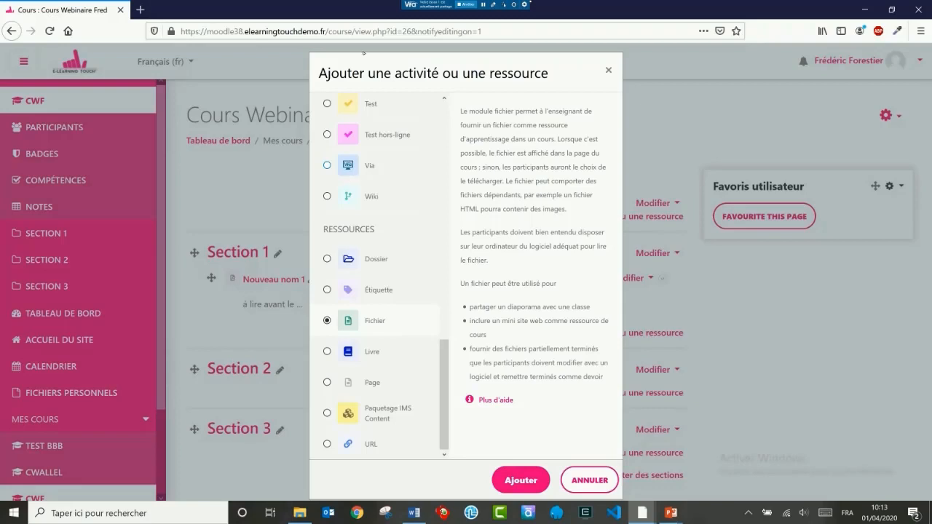
left_click(608, 70)
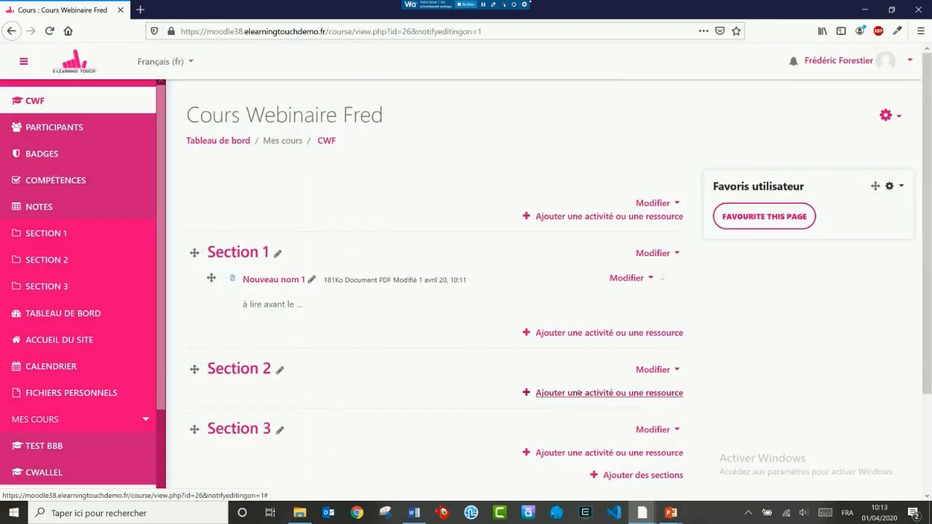
Step: Start adding a new "Fichier" resource to Section 2 so that its settings form opens
left_click(615, 393)
scroll(396, 173, "down", 2)
scroll(396, 173, "up", 10)
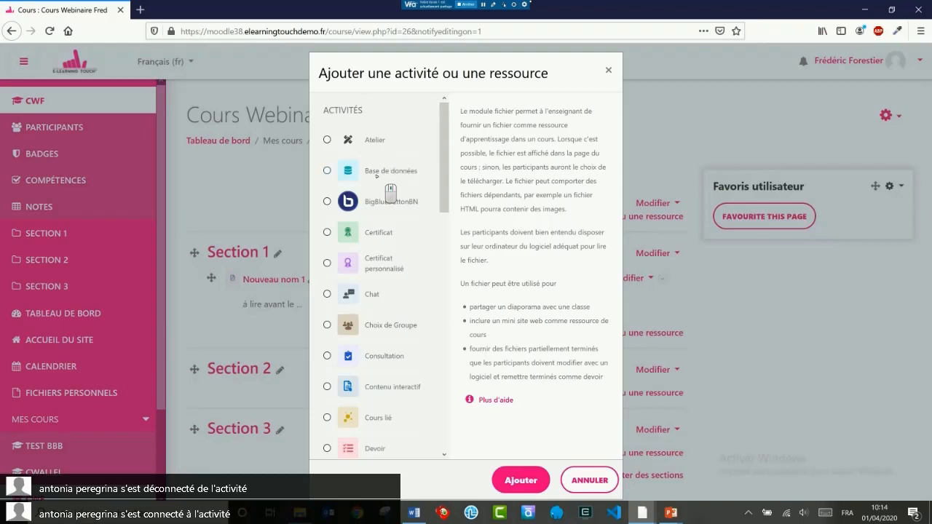
scroll(379, 167, "down", 10)
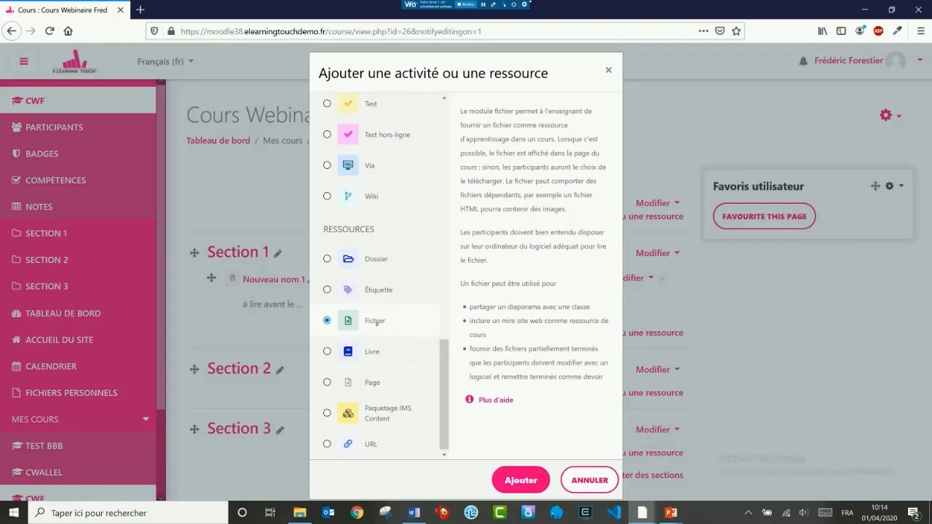
left_click(510, 478)
scroll(491, 243, "down", 1)
left_click(524, 480)
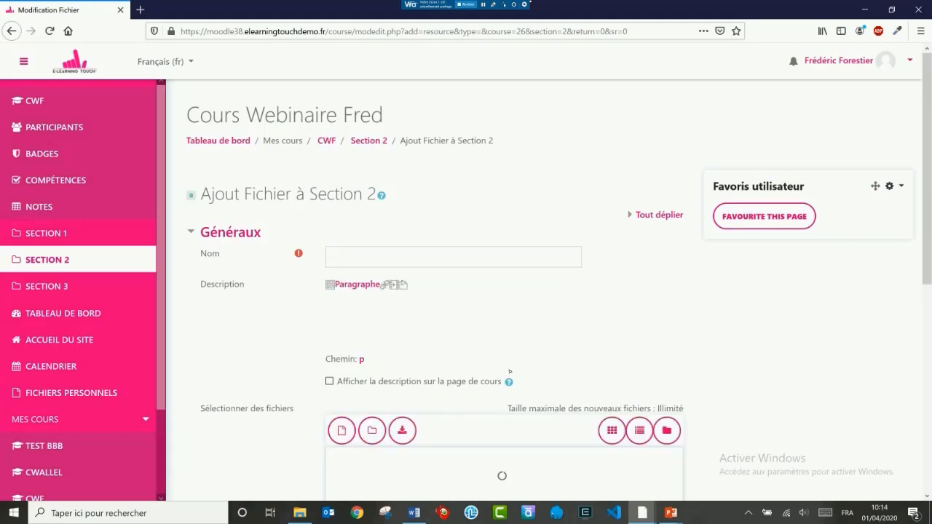
Step: Name the new file resource in Section 2 "Ressource 2"
left_click(382, 257)
type("Rssource 2")
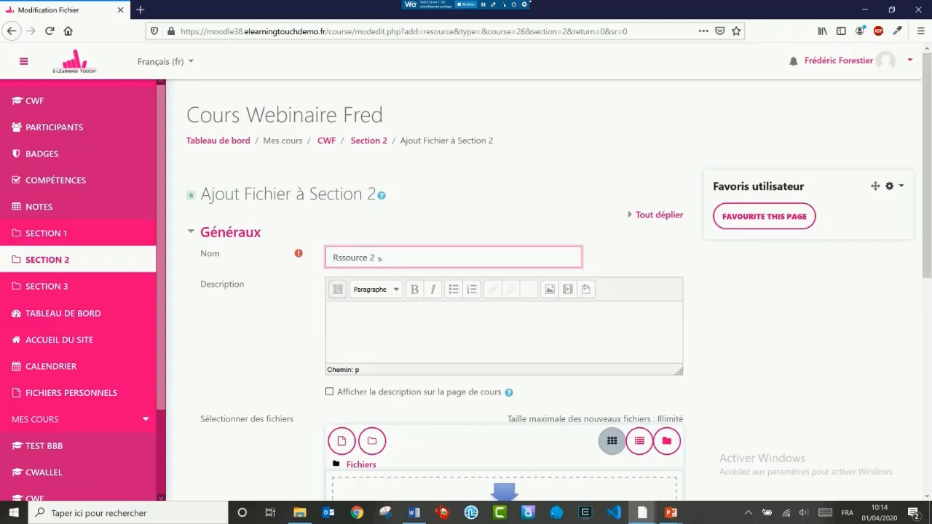
left_click(291, 315)
scroll(291, 317, "down", 3)
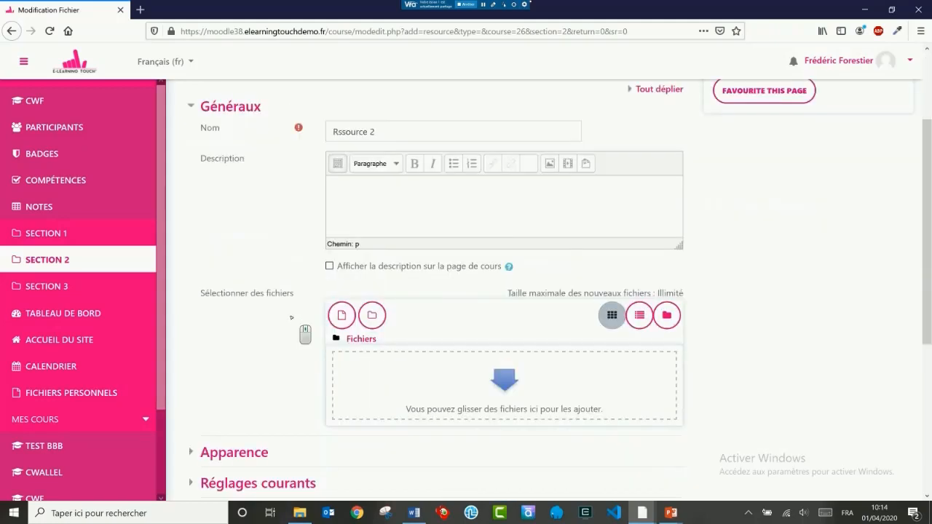
left_click(337, 132)
type("e")
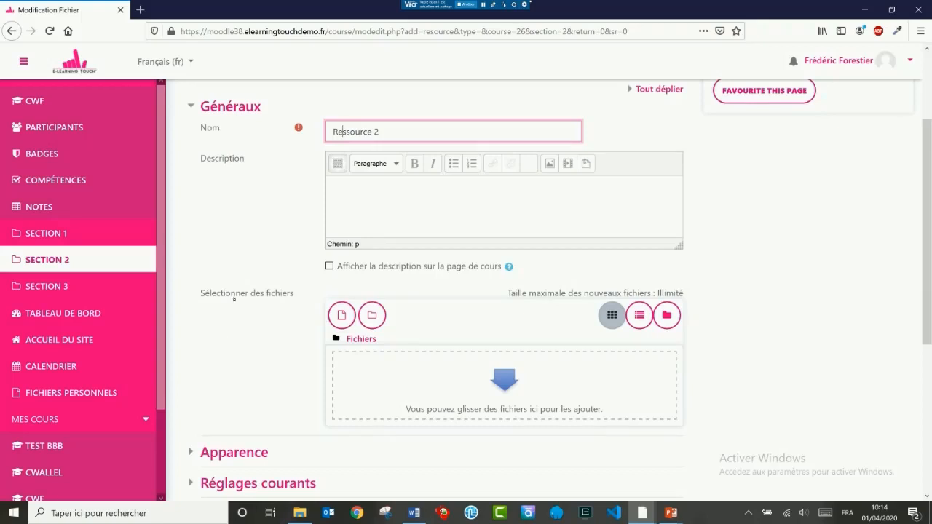
Step: Open the file selector and examine its available files, the Divers category, recent files and the file upload form
left_click(341, 317)
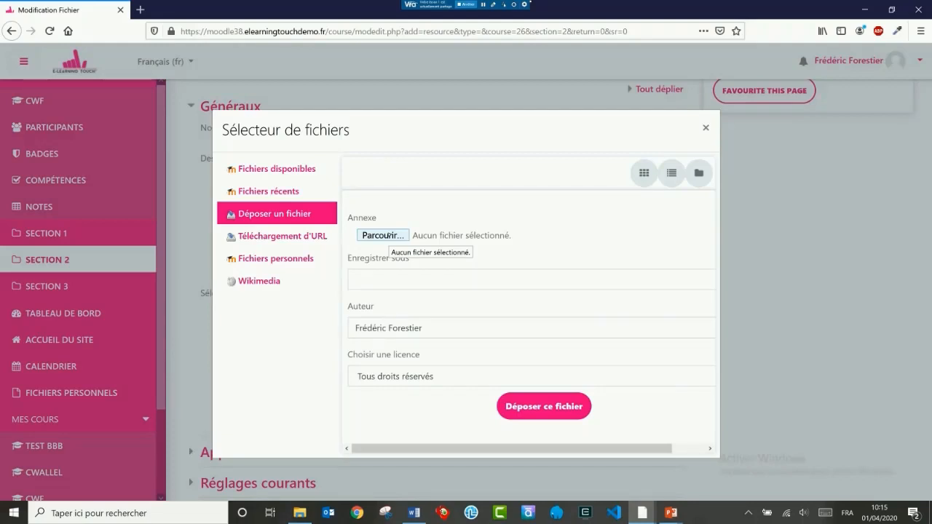
left_click(269, 168)
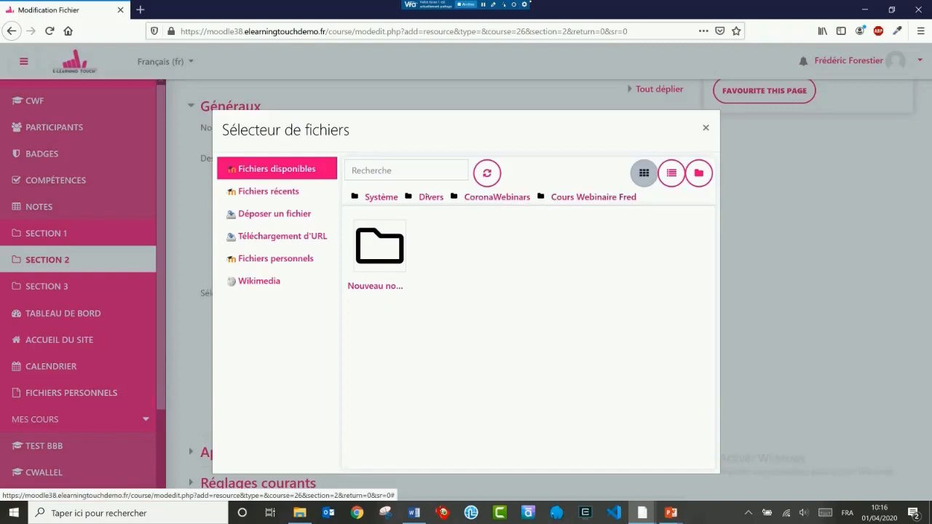
left_click(436, 198)
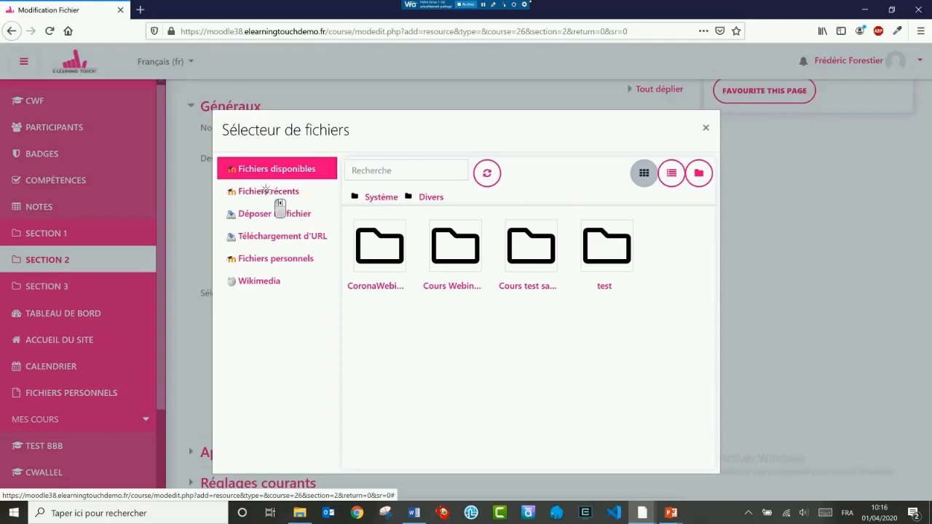
left_click(266, 191)
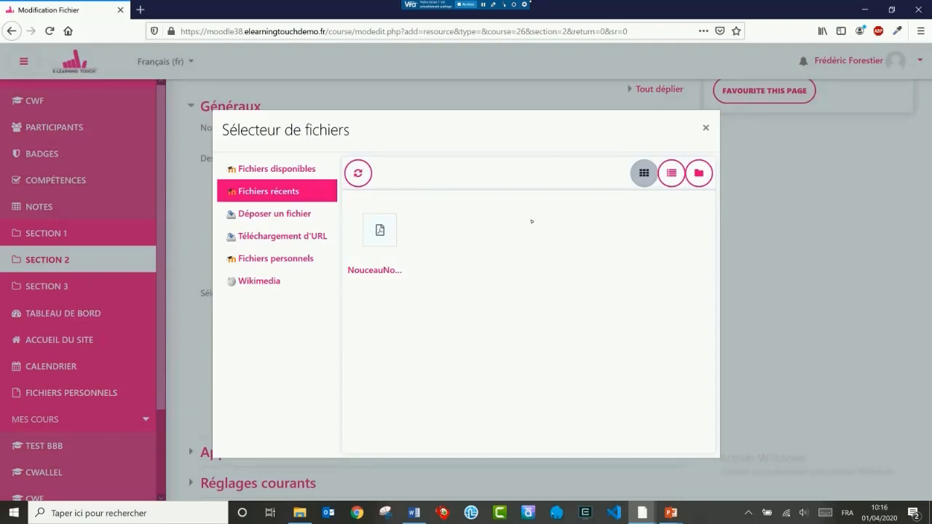
left_click(274, 214)
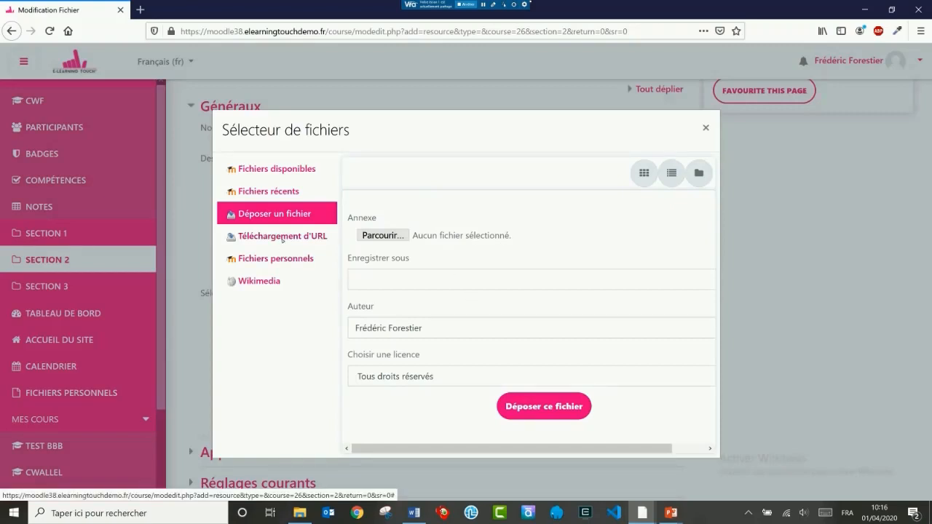
left_click(283, 236)
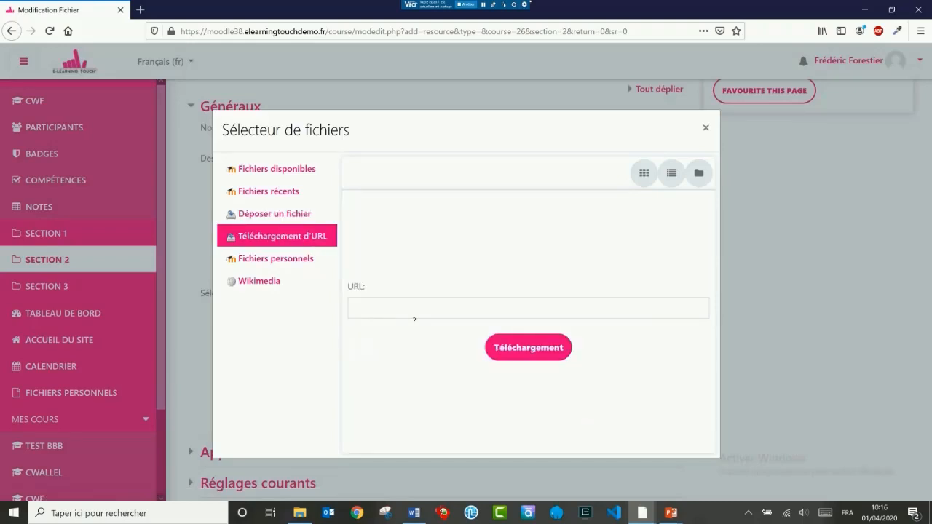
left_click(391, 310)
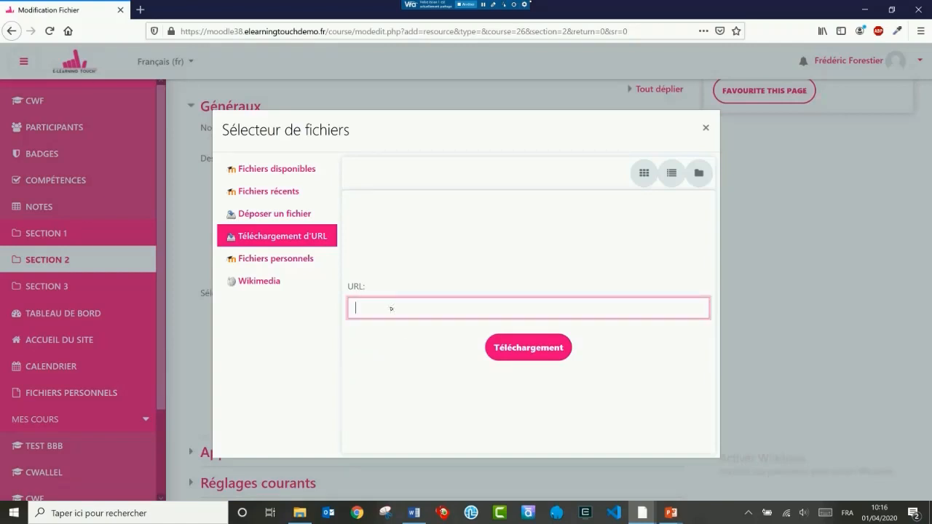
type("htt")
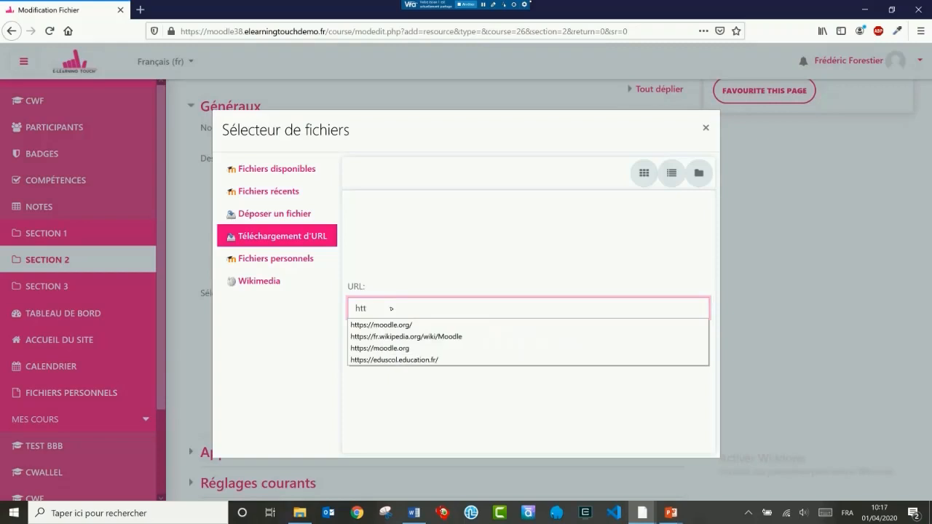
type("ps://")
key("Down")
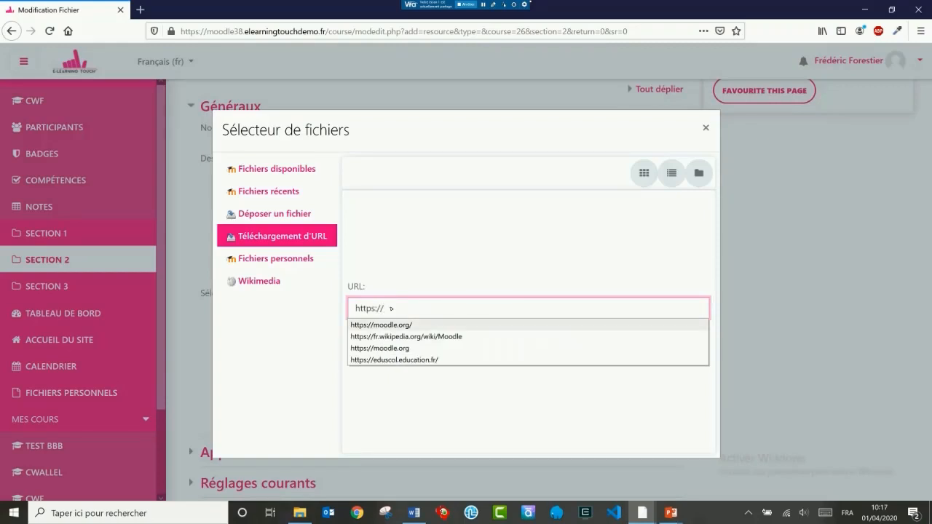
key("Return")
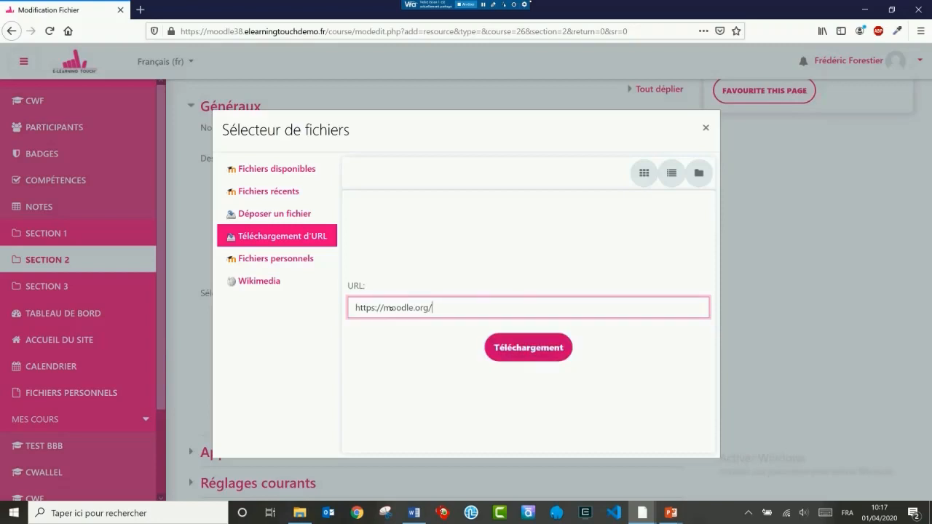
key("Return")
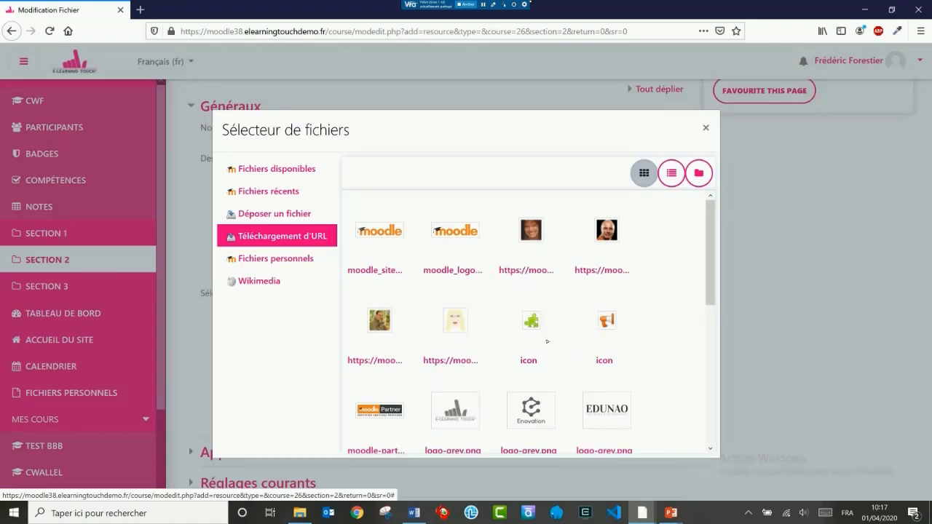
Step: Search Wikimedia for "fichier" in the file selector and look through the results
left_click(259, 283)
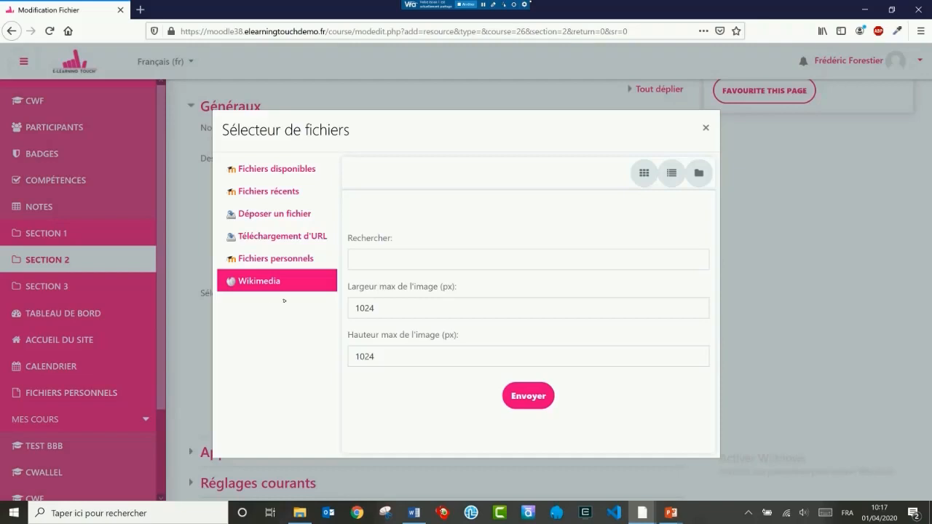
left_click(397, 264)
type("fichier")
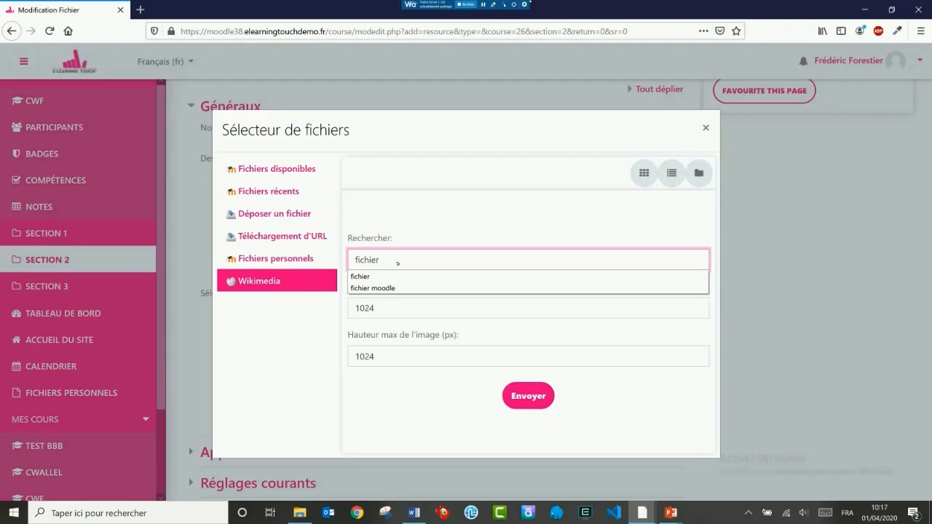
left_click(543, 400)
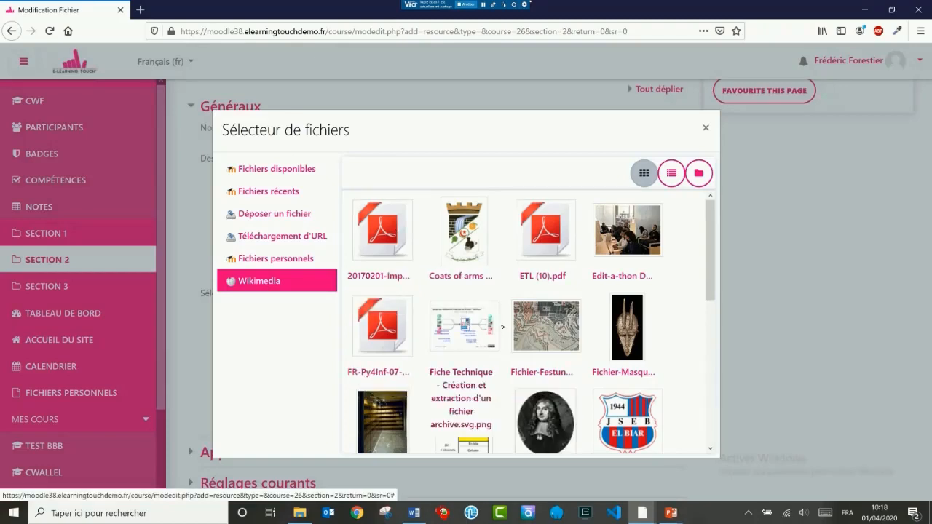
middle_click(691, 299)
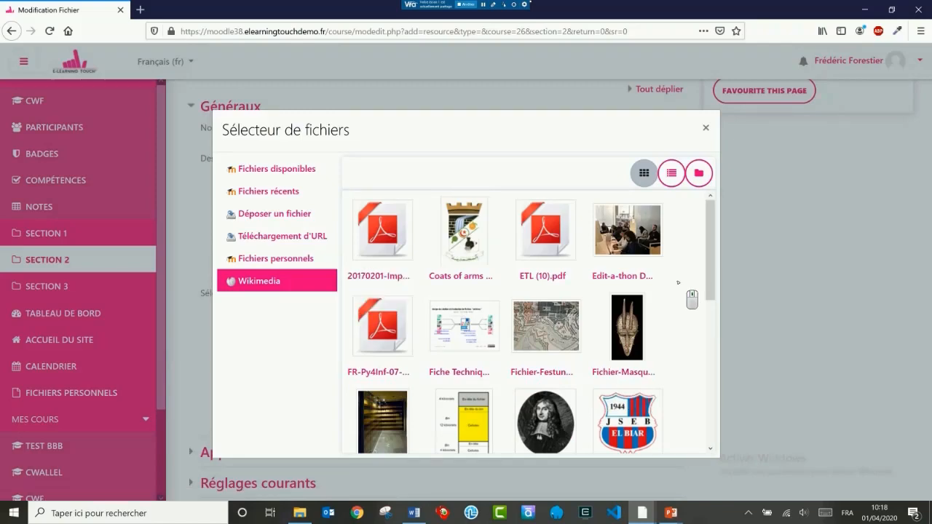
scroll(677, 283, "up", 8)
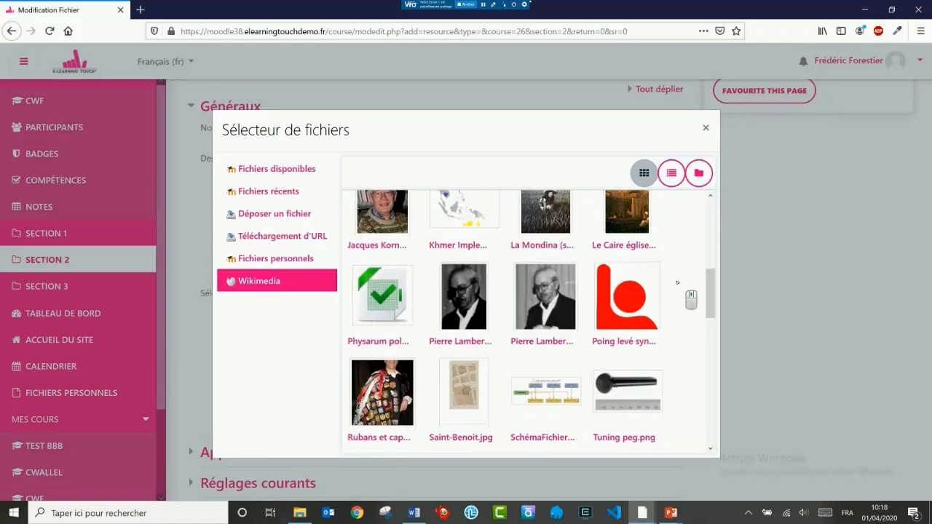
Step: Check the personal files source, close the file selector and return to the CWF course without saving the new resource
left_click(266, 261)
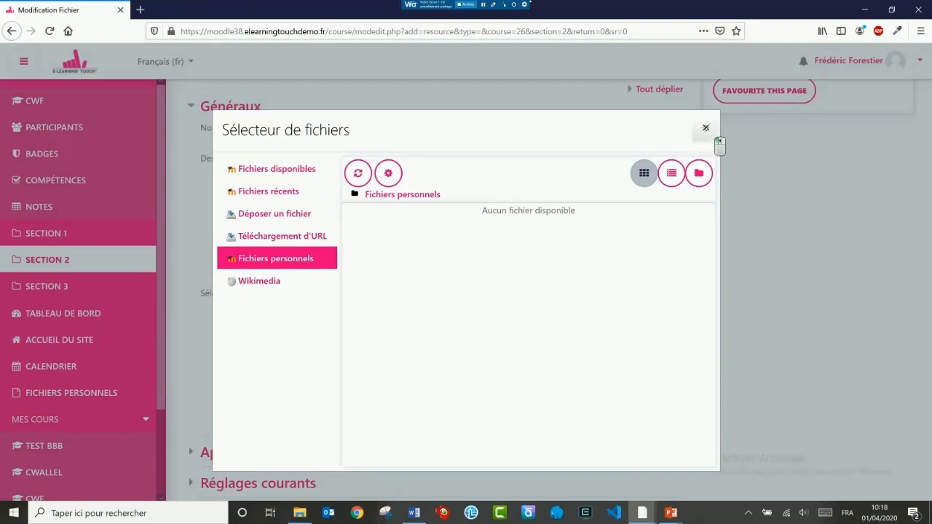
left_click(705, 128)
scroll(275, 250, "up", 3)
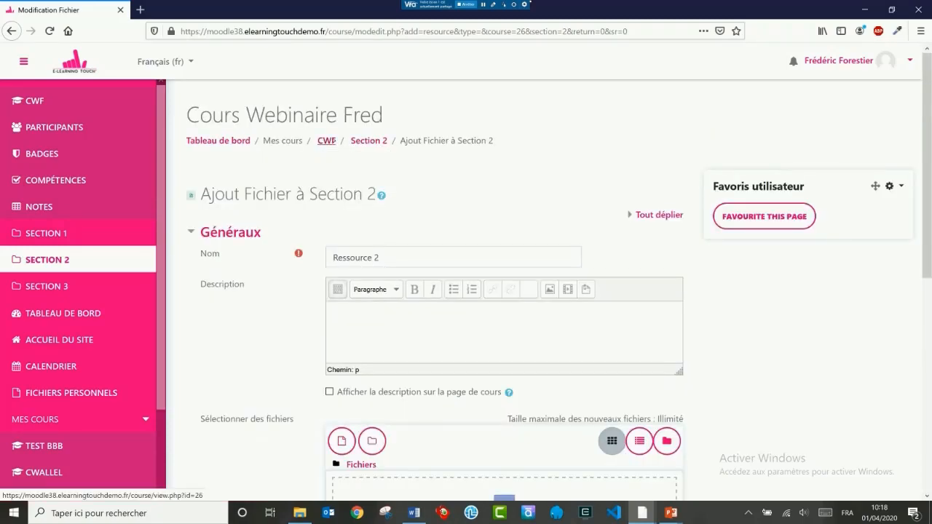
left_click(325, 140)
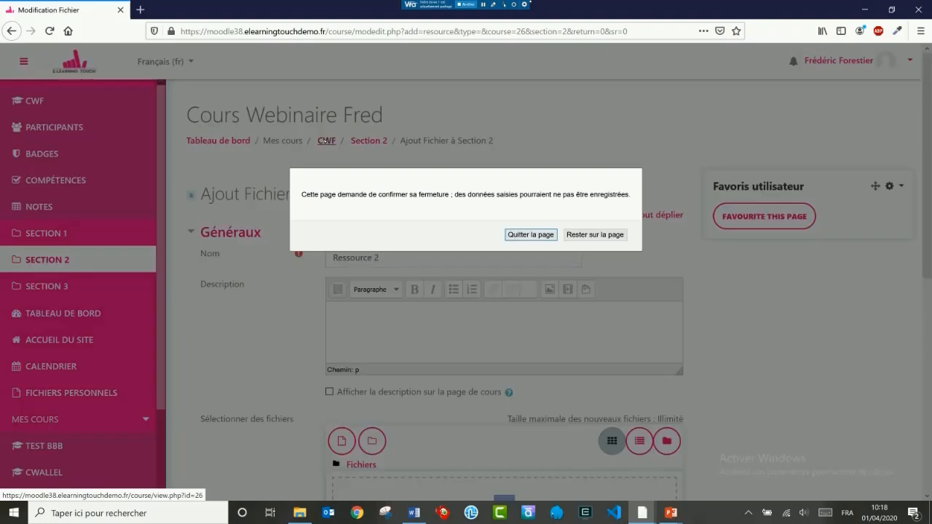
left_click(527, 236)
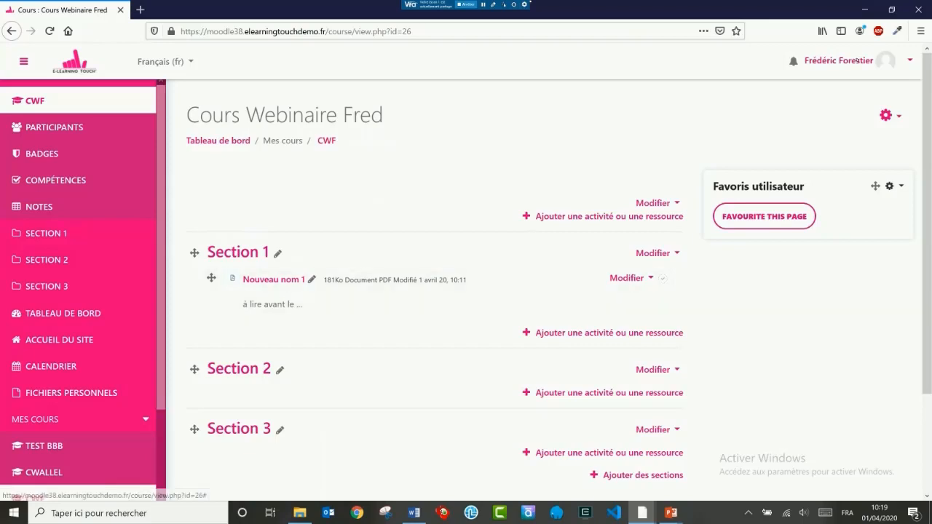
Step: Open the personal files page and start uploading a file from the computer
left_click(51, 393)
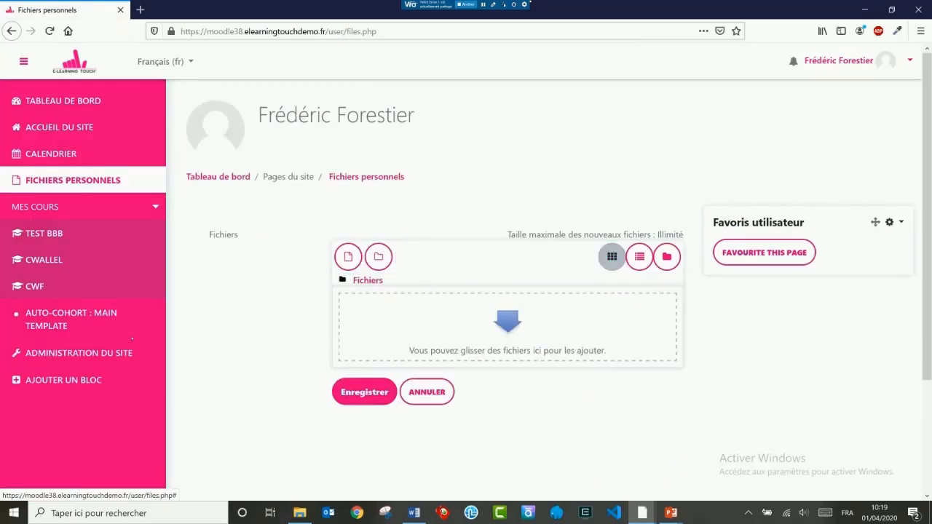
left_click(347, 259)
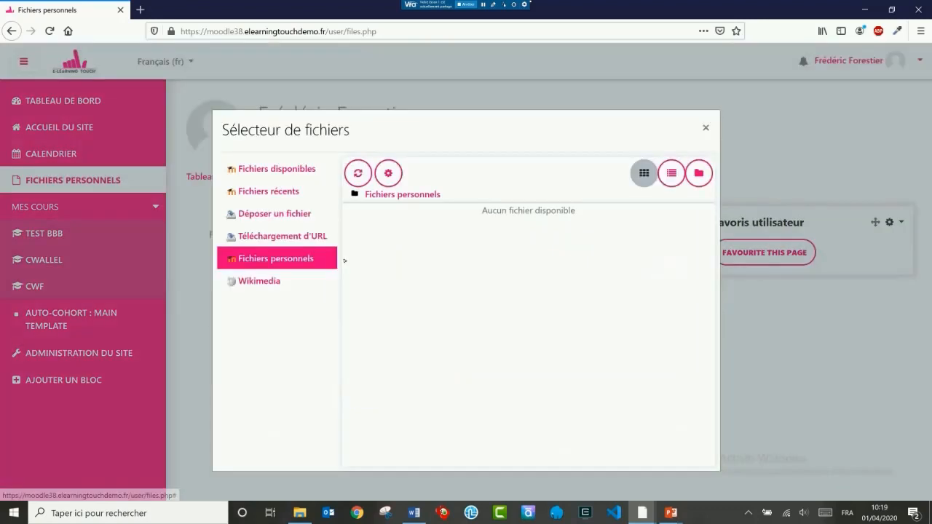
left_click(274, 214)
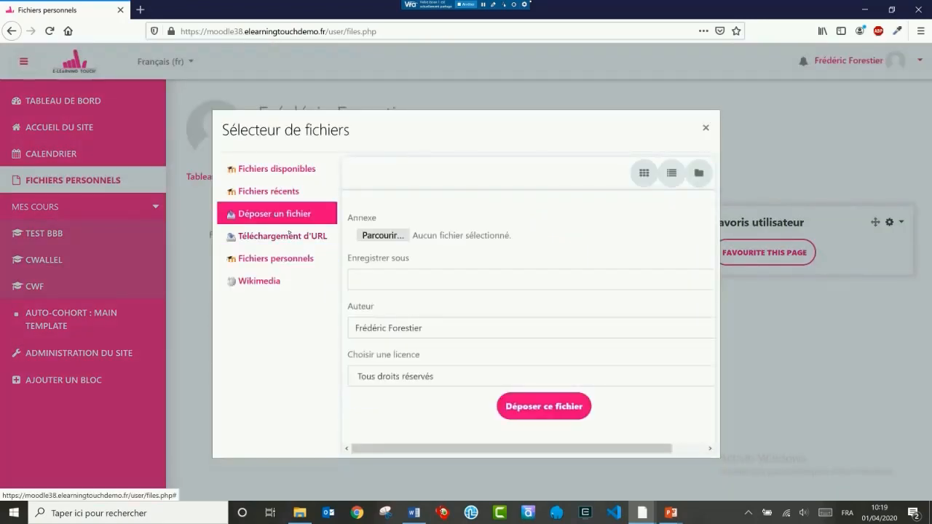
left_click(386, 235)
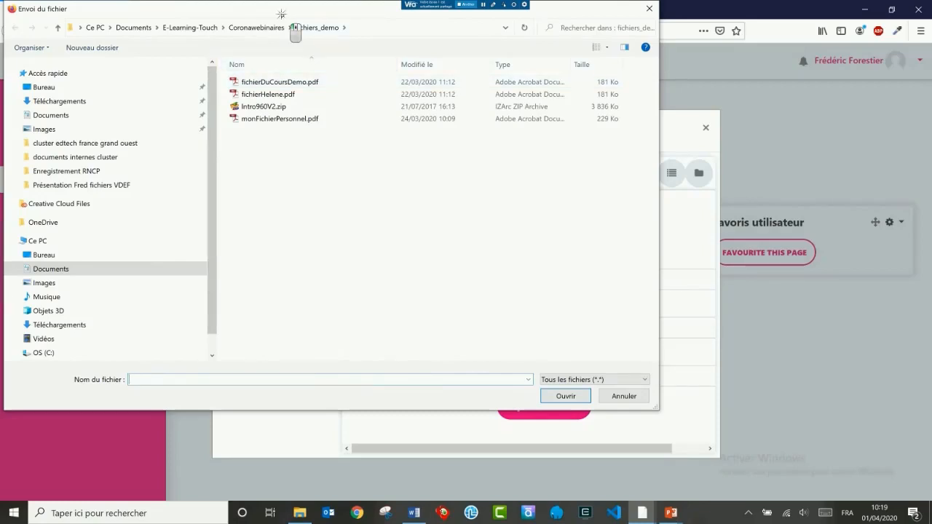
Step: Shrink the file upload dialog and move it so that the file selector's source list stays uncovered
left_click_drag(293, 12, 463, 70)
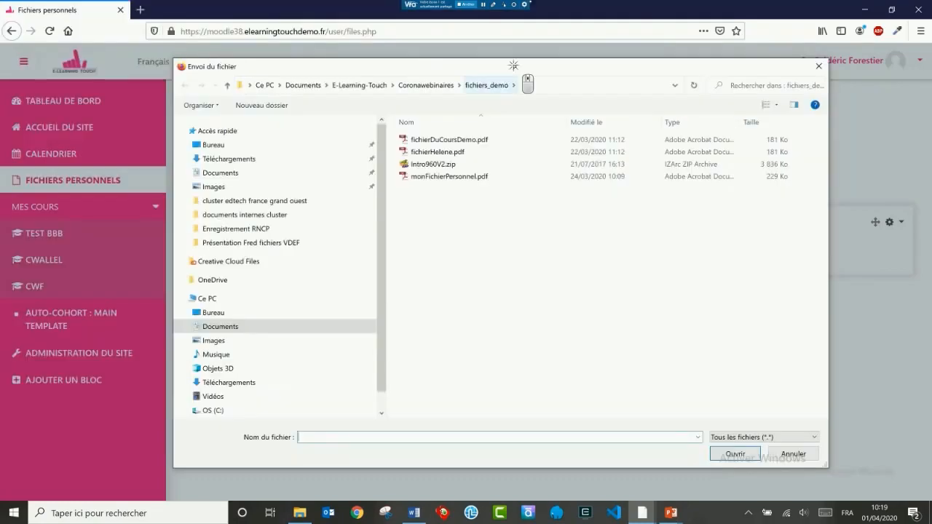
left_click_drag(524, 68, 449, 4)
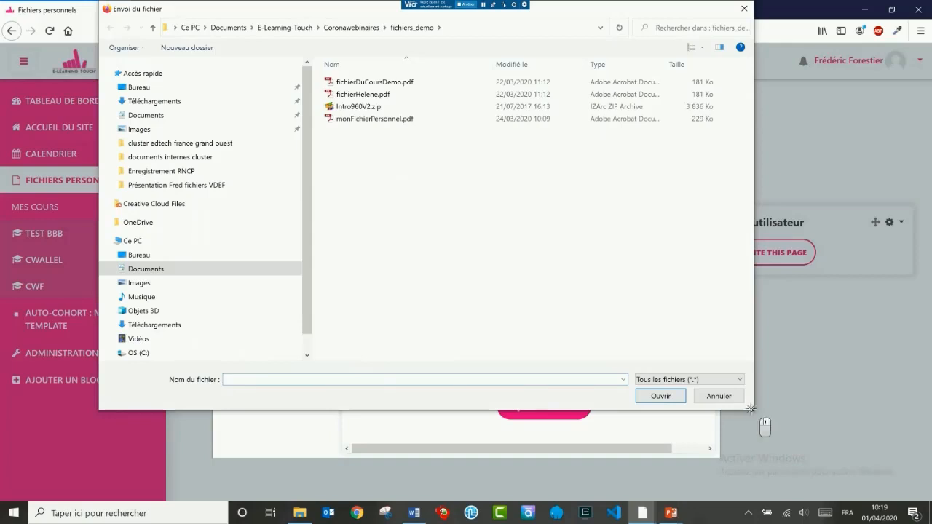
left_click_drag(753, 410, 455, 261)
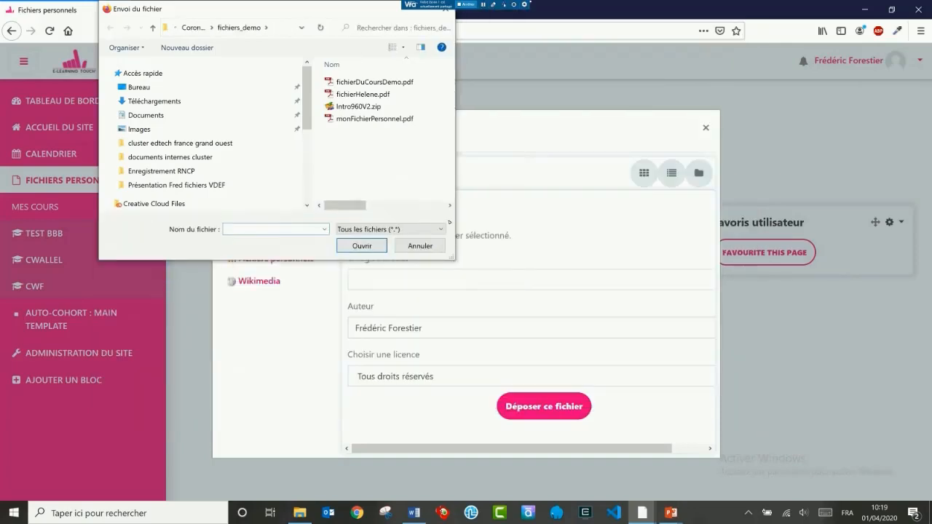
left_click_drag(314, 9, 705, 193)
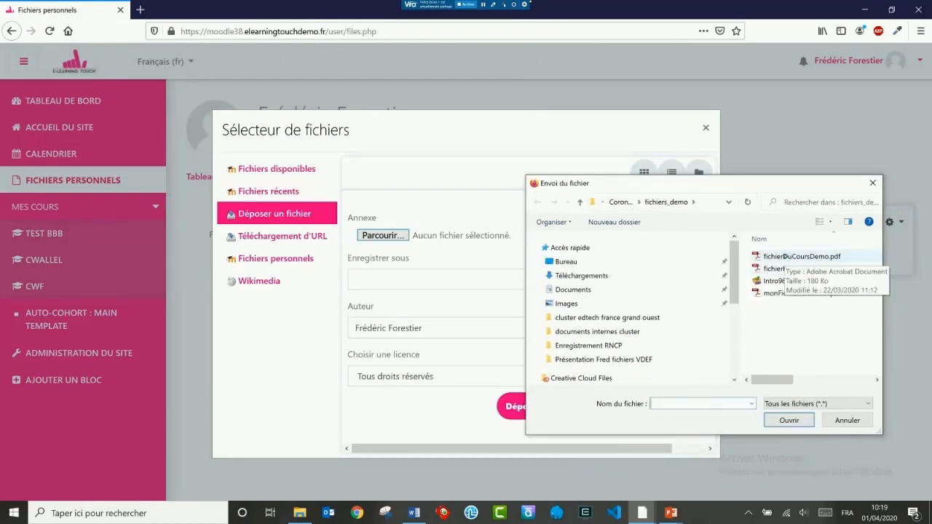
Step: Choose monFichierPersonnel.pdf from the fichiers_demo folder as the file to upload
left_click(786, 255)
left_click(793, 293)
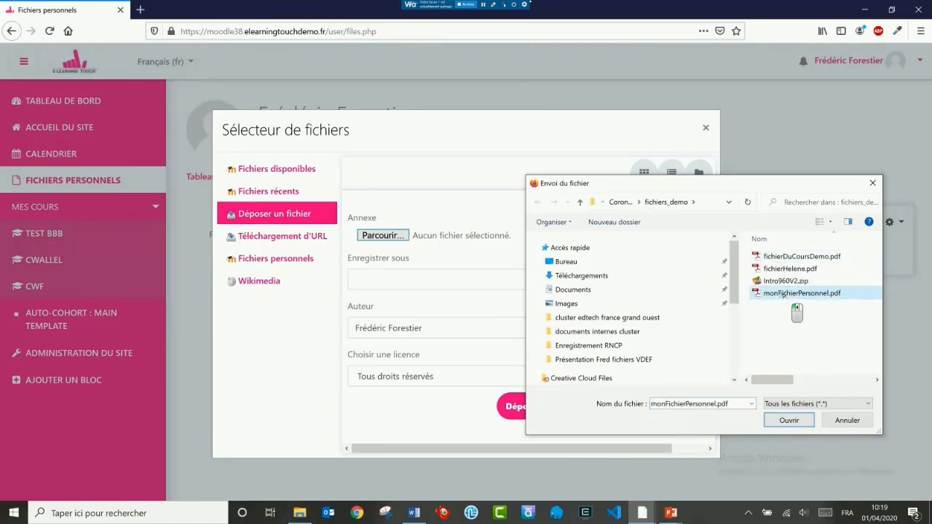
left_click(777, 256)
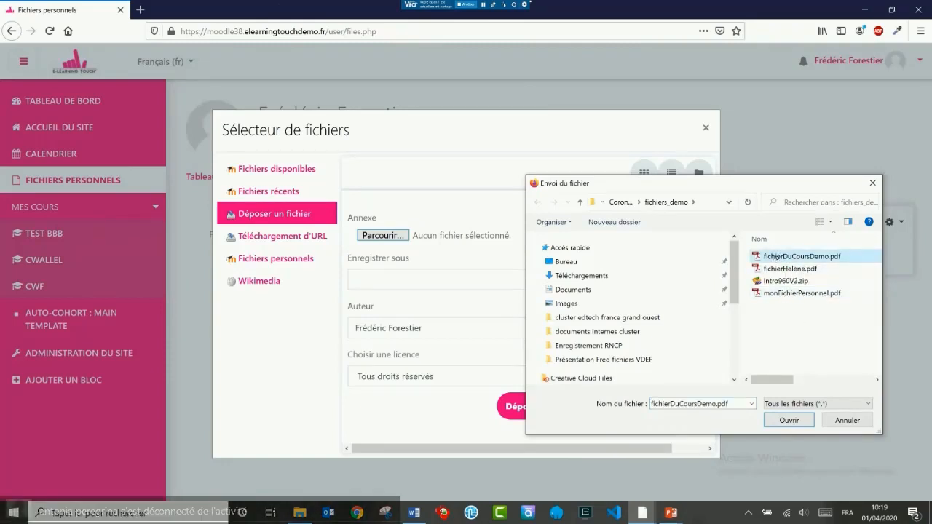
left_click(779, 292)
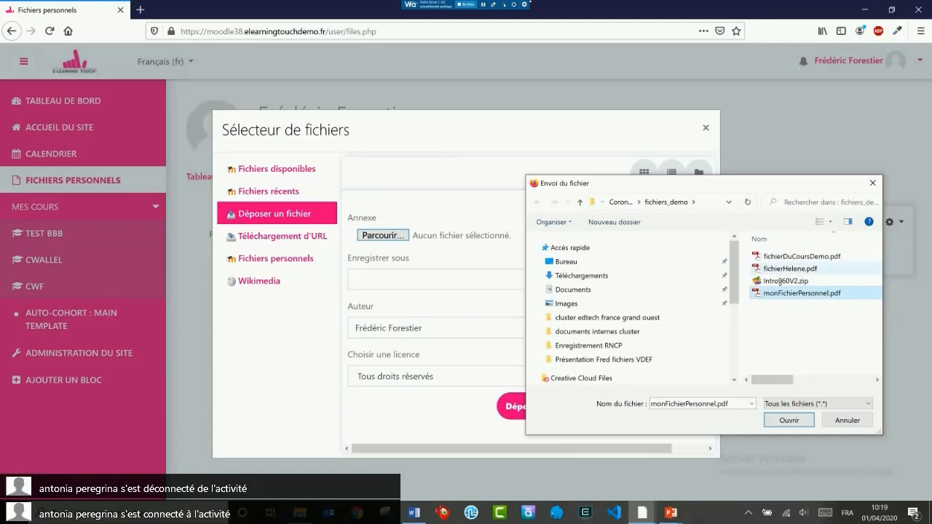
left_click(781, 268)
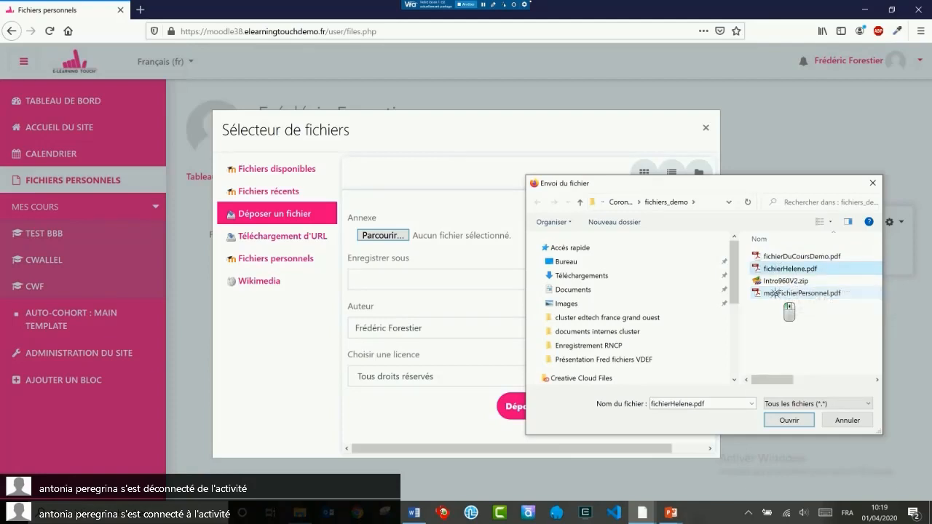
left_click(777, 293)
left_click(786, 421)
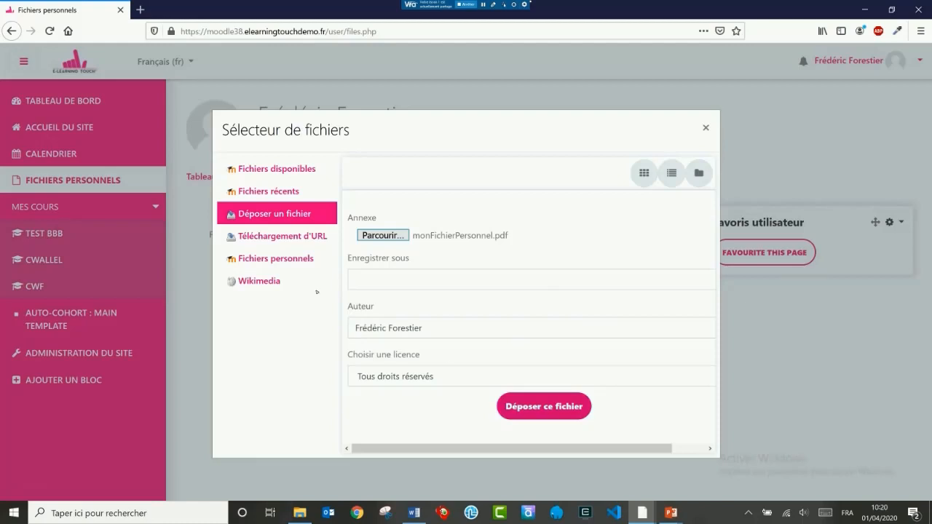
Step: Upload the chosen PDF to the personal files area and save the changes
left_click(551, 416)
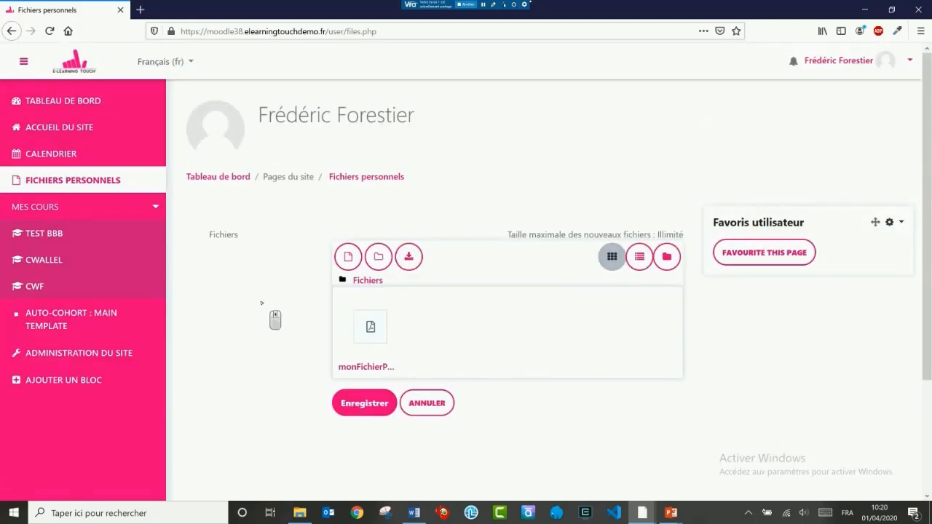
scroll(261, 303, "down", 3)
scroll(261, 303, "up", 3)
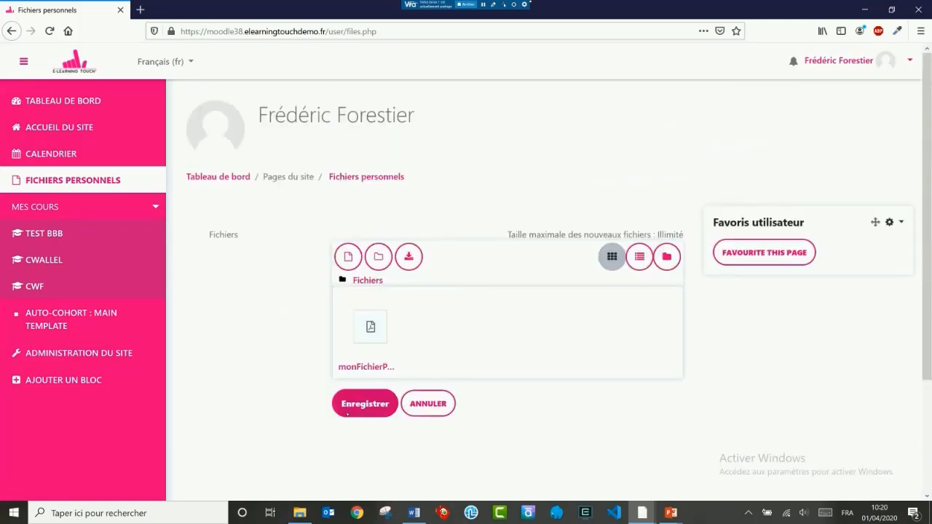
left_click(352, 401)
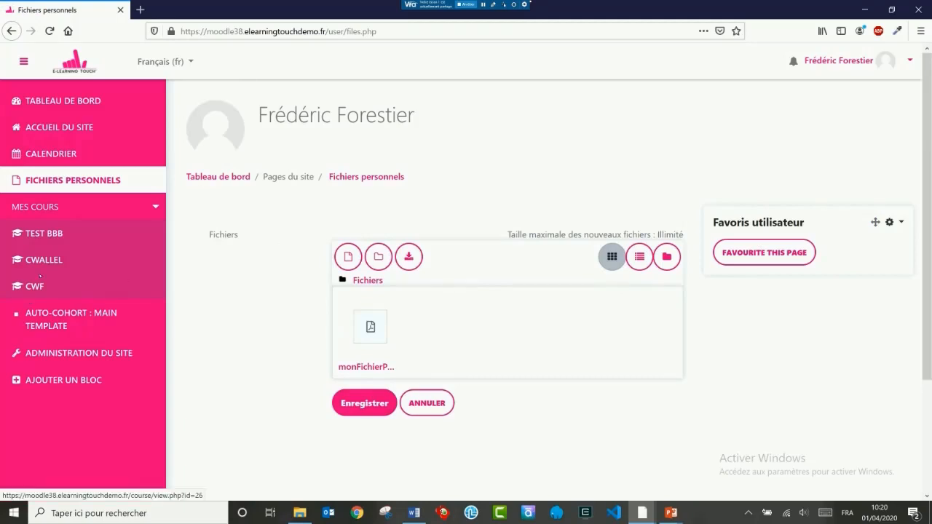
Step: Add a new Fichier resource to Section 1 of the CWF course and name it "mon fichier perso"
left_click(36, 285)
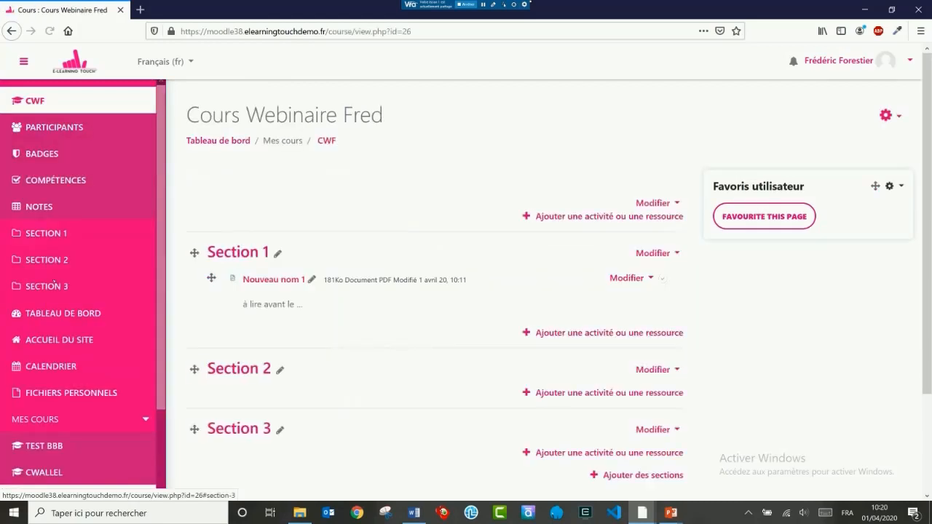
left_click(578, 332)
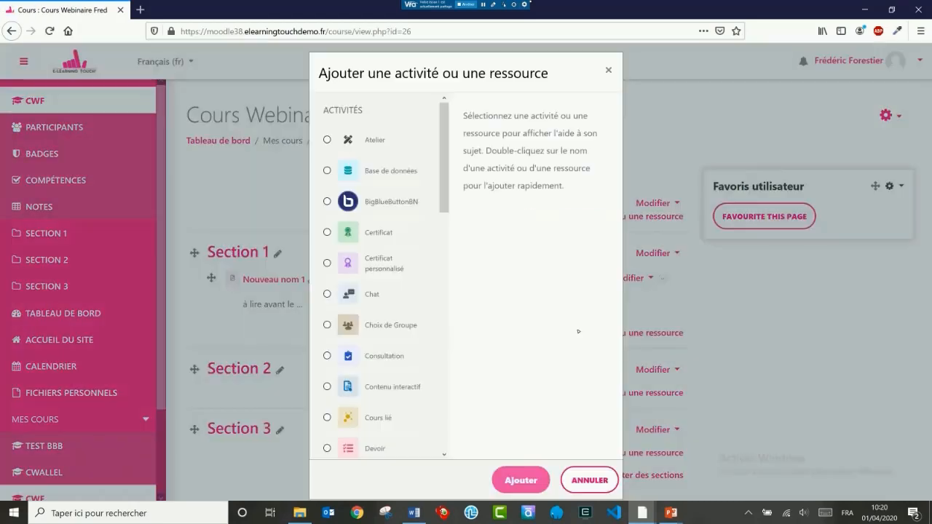
scroll(401, 267, "down", 10)
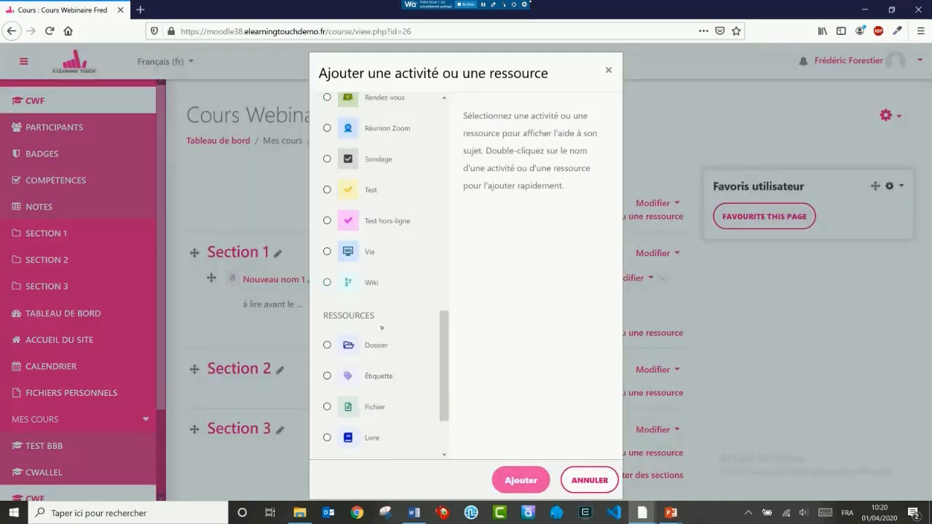
left_click(388, 412)
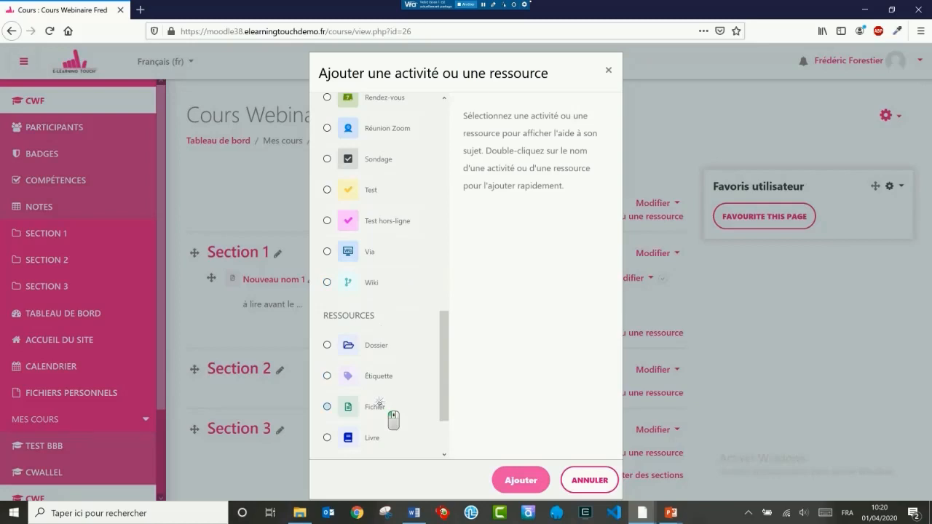
left_click(515, 474)
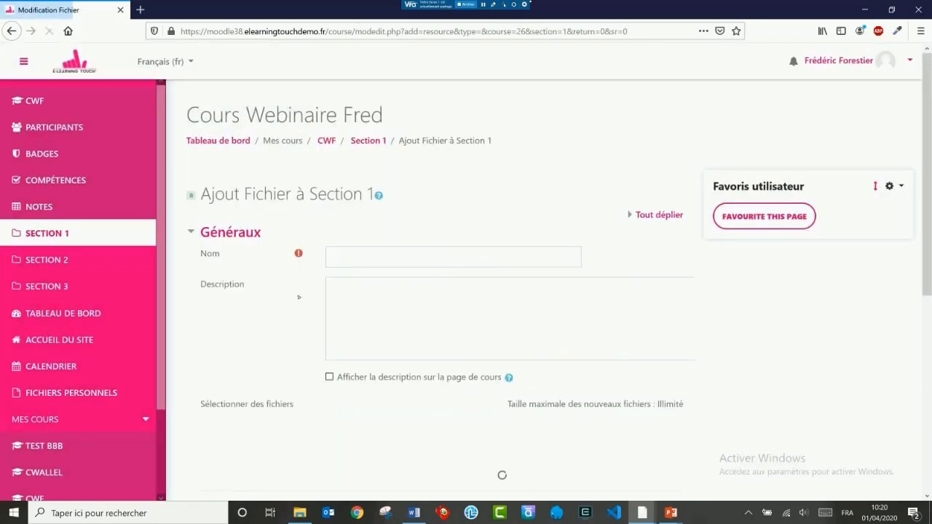
left_click(360, 257)
type("mon fichier perso")
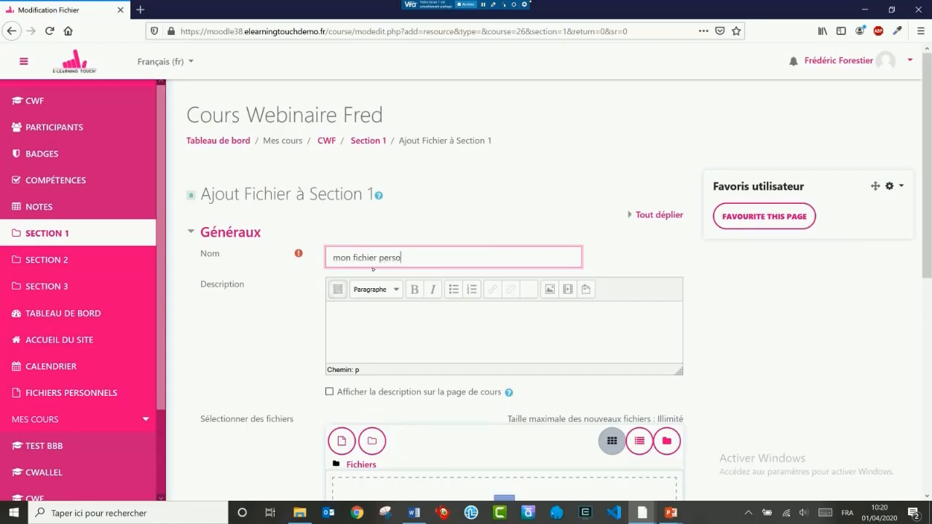
Step: Attach monFichierPersonnel.pdf from the personal files to the resource as an alias of the file
scroll(262, 367, "down", 3)
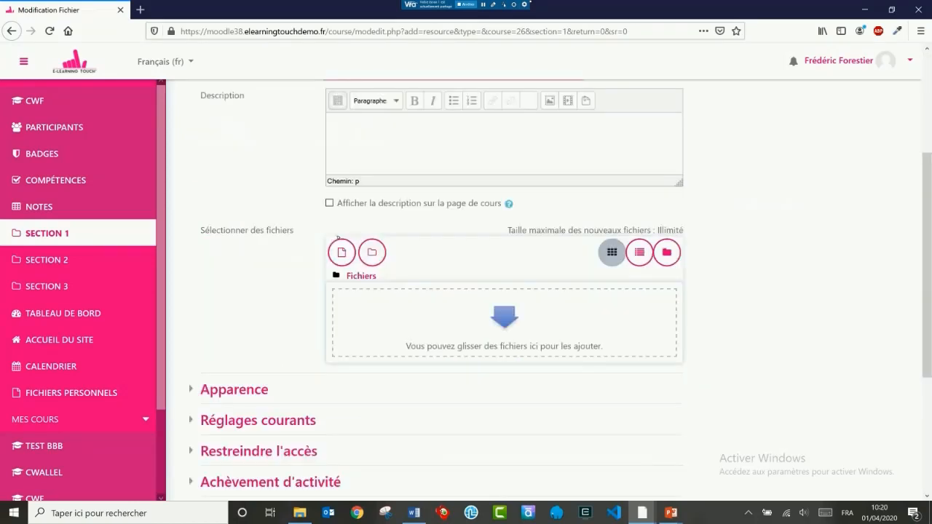
left_click(341, 252)
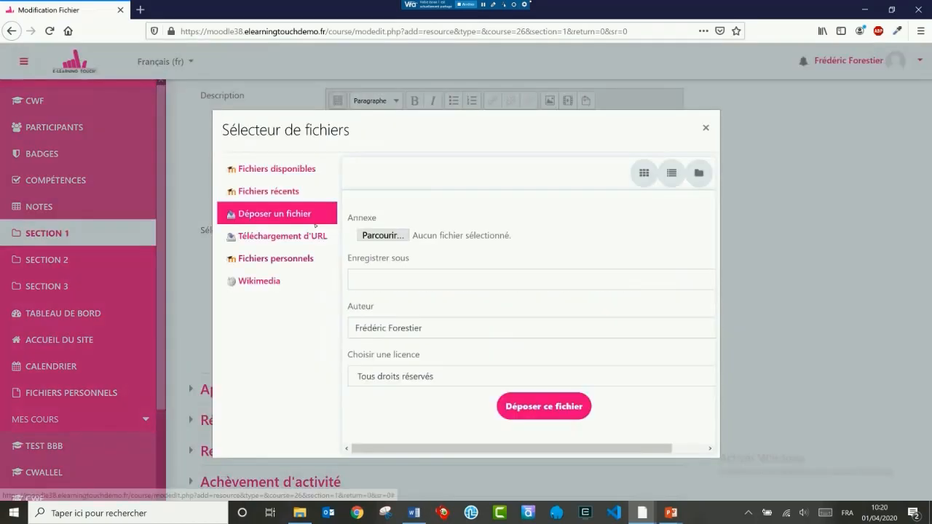
left_click(277, 259)
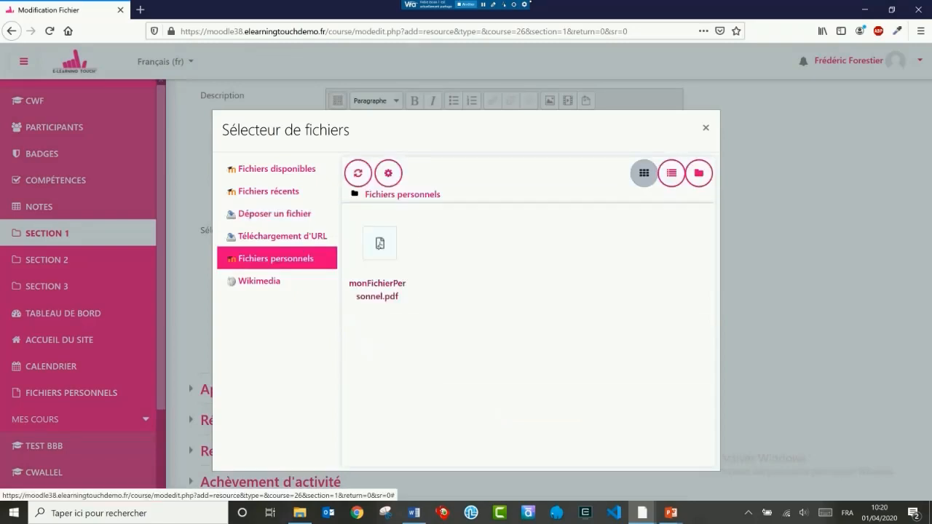
left_click(379, 245)
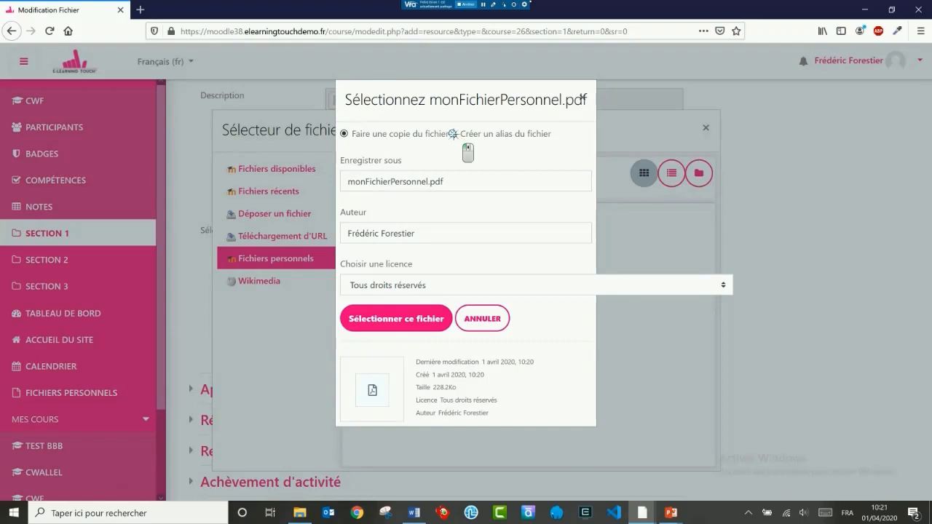
left_click(502, 134)
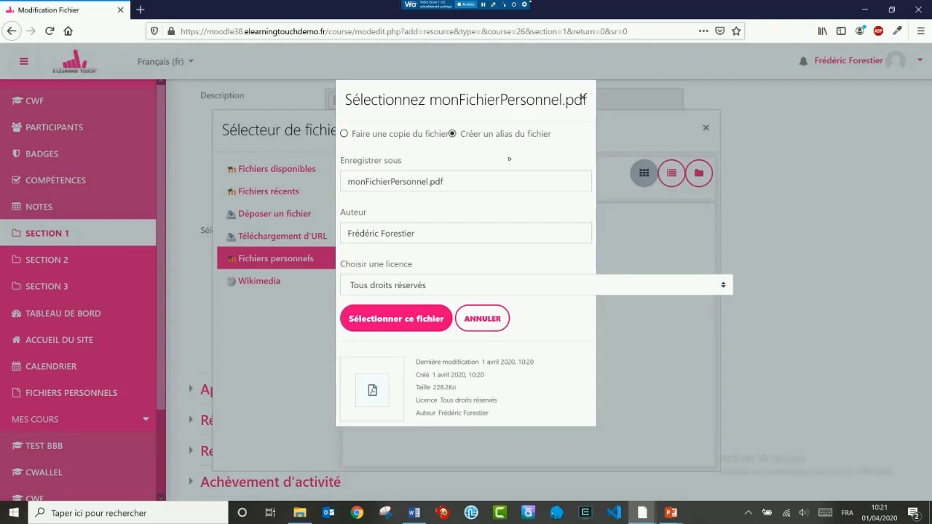
left_click(384, 325)
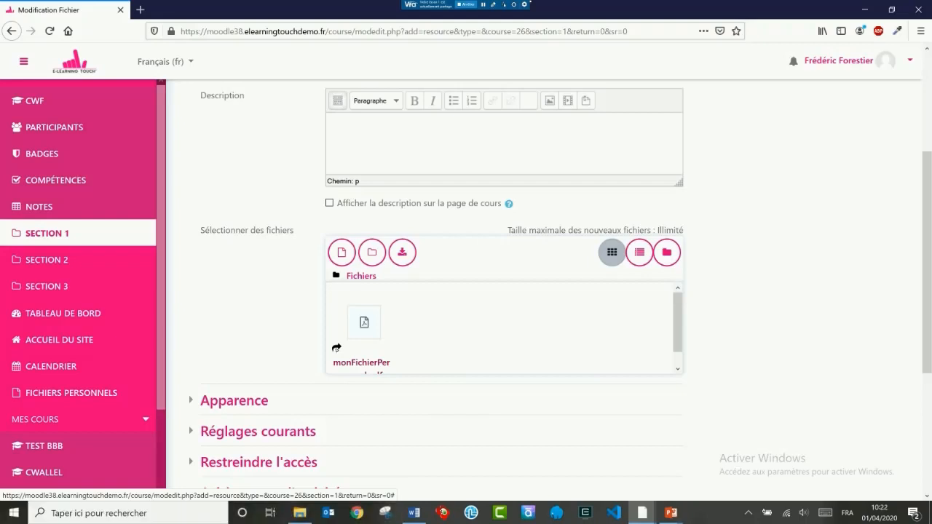
Step: Set the resource's display to "Dans une fenêtre surgissante", save it and return to the course
scroll(297, 309, "up", 3)
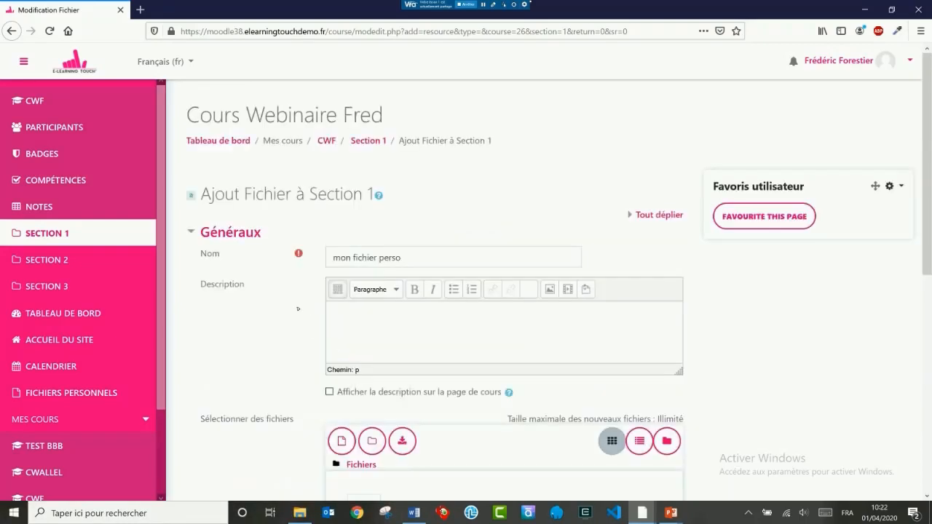
scroll(245, 339, "down", 5)
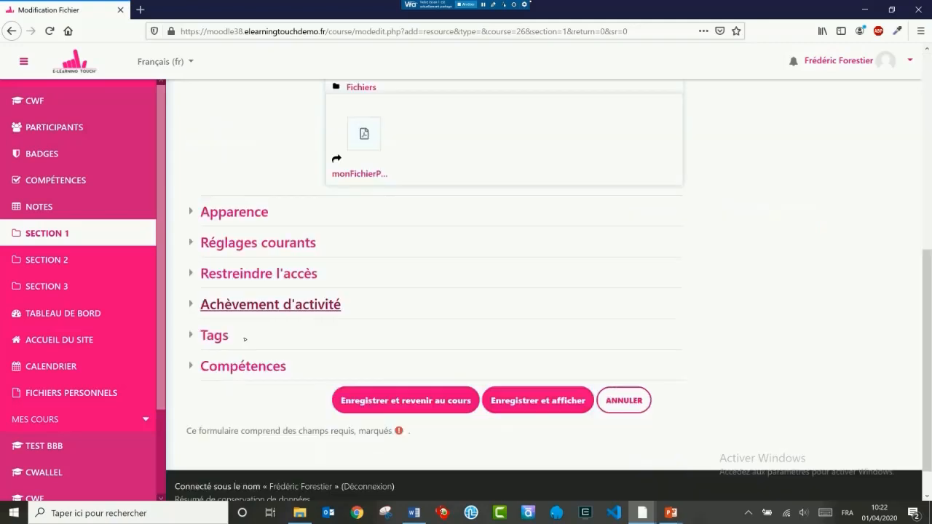
left_click(233, 213)
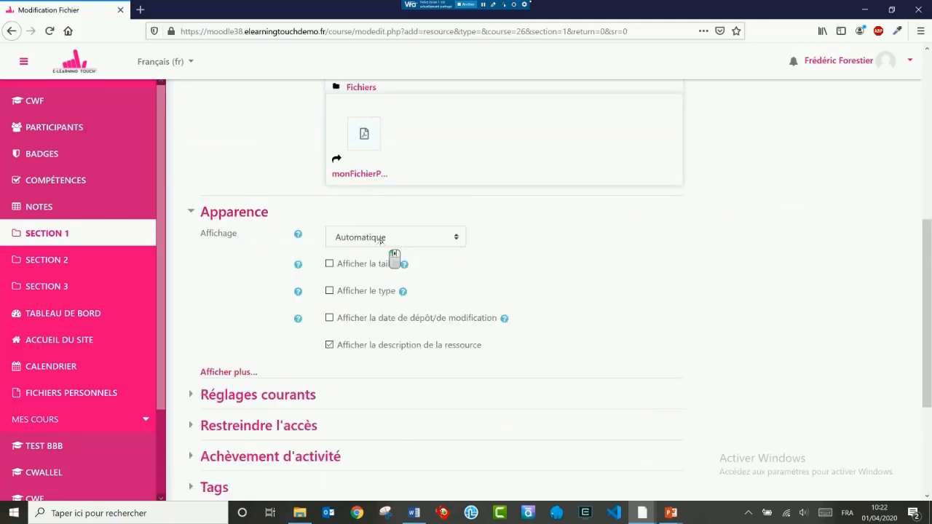
left_click(380, 237)
left_click(359, 326)
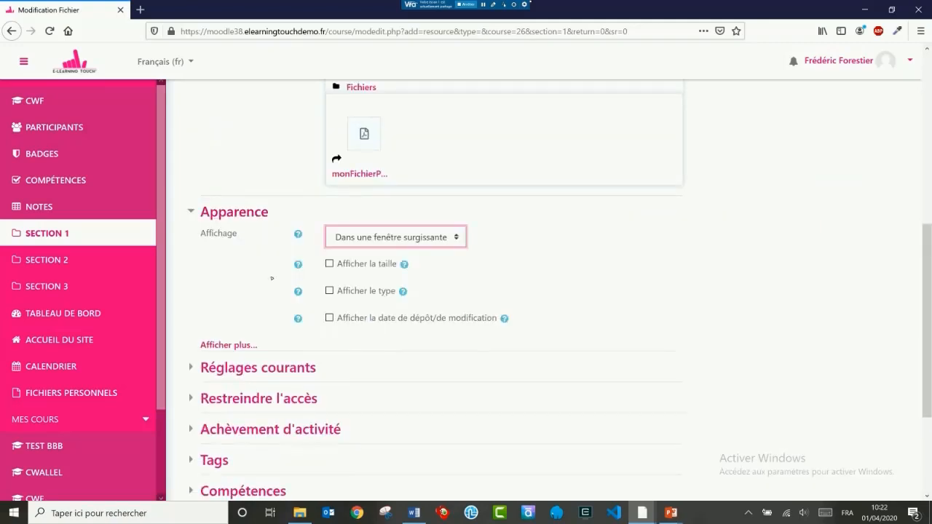
scroll(266, 291, "down", 3)
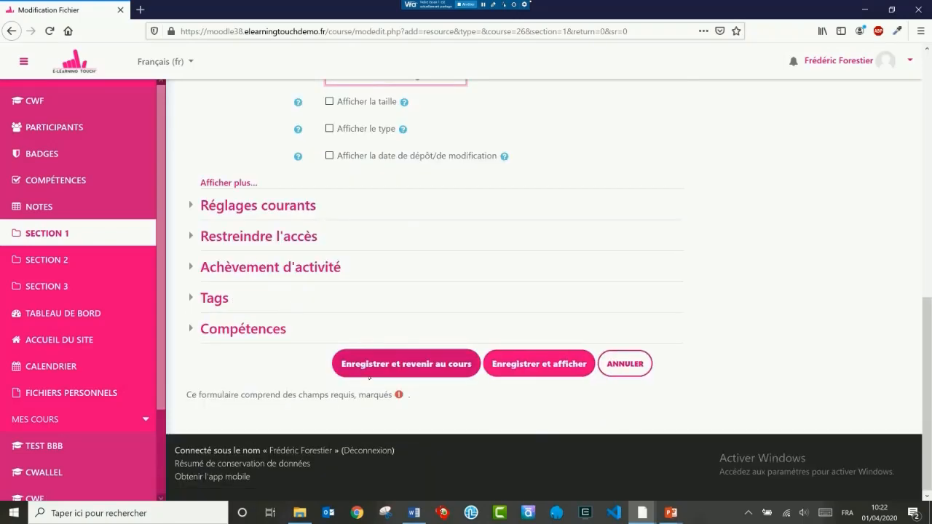
left_click(427, 368)
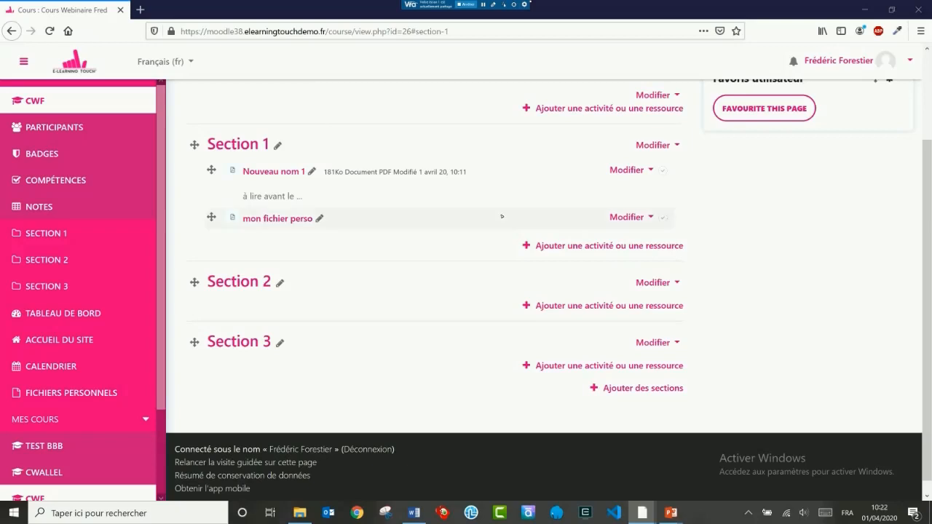
Step: Open the settings of the "mon fichier perso" resource and examine its attached file
left_click(630, 217)
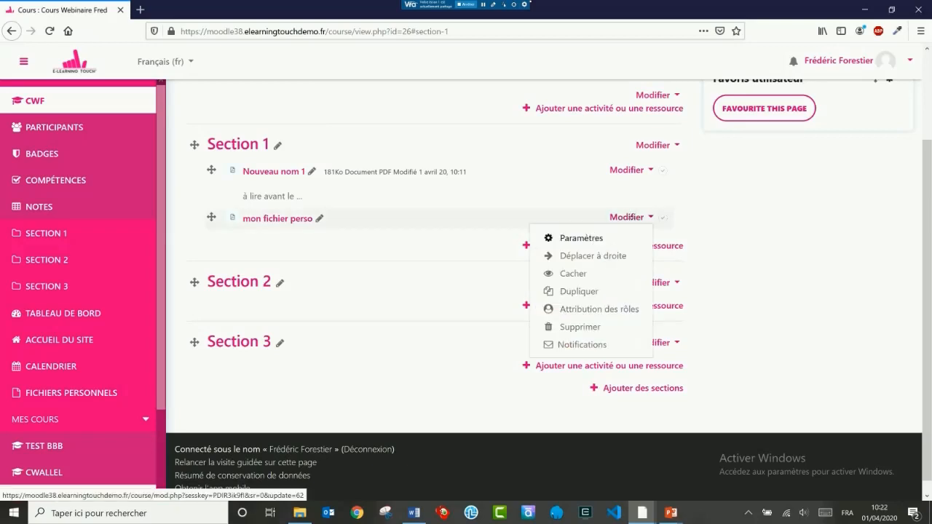
left_click(596, 238)
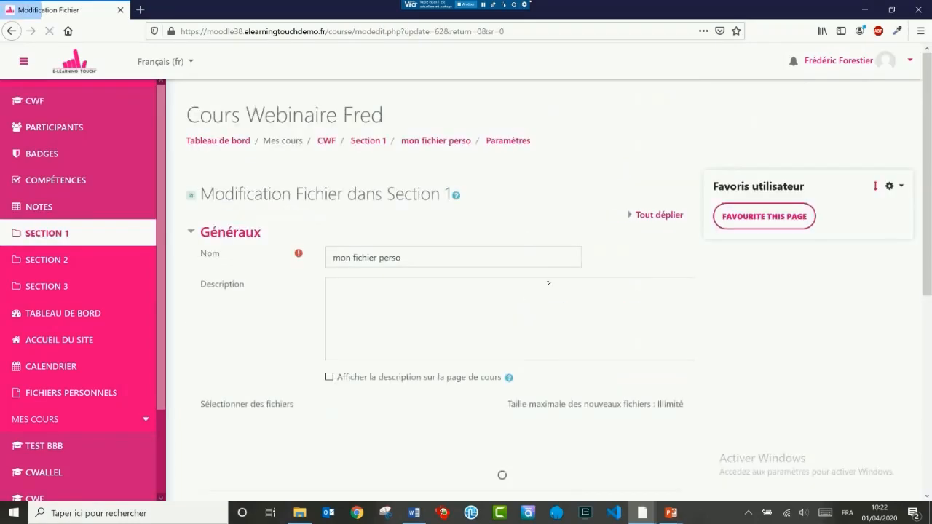
scroll(292, 311, "down", 5)
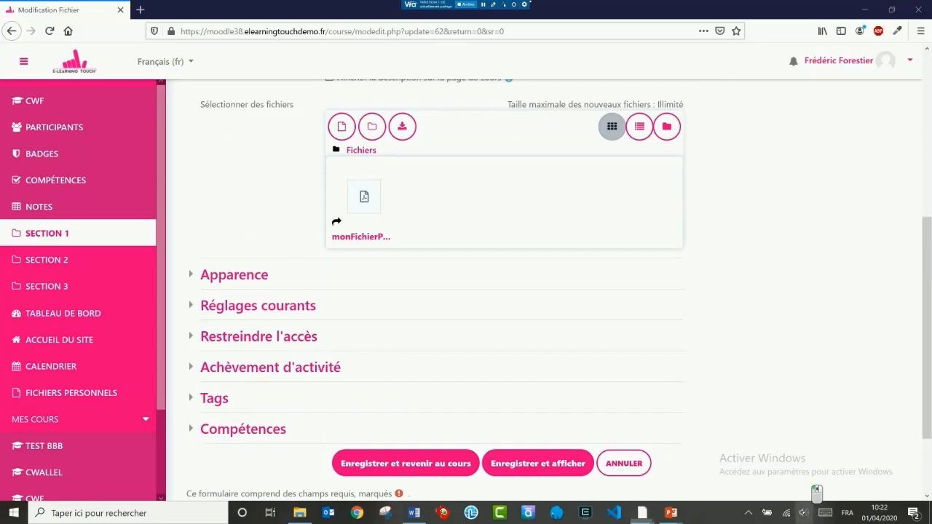
Step: Set the computer's speaker volume to 74
left_click(803, 513)
left_click_drag(843, 484, 858, 484)
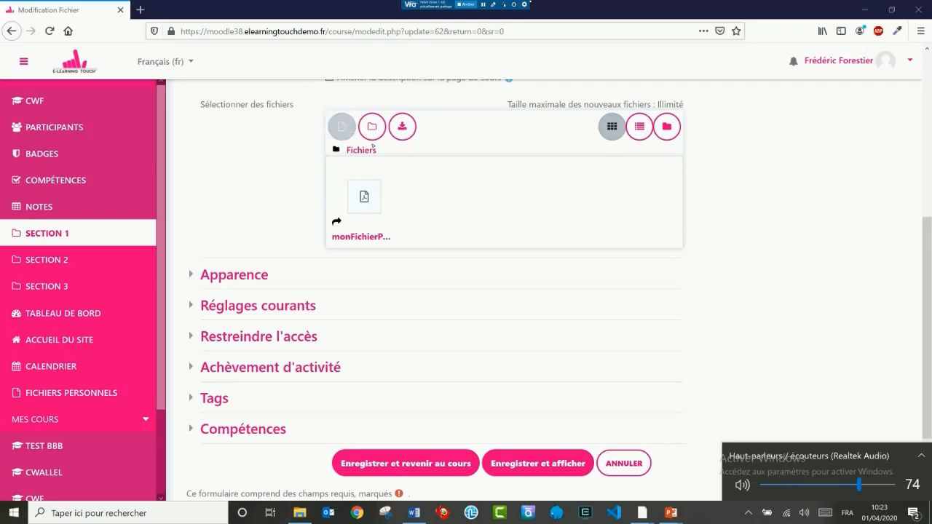
Step: Browse the available files to NouceauNomFichier.pdf in the Nouveau nom 1 folder, view its selection options and close them without selecting it
left_click(340, 126)
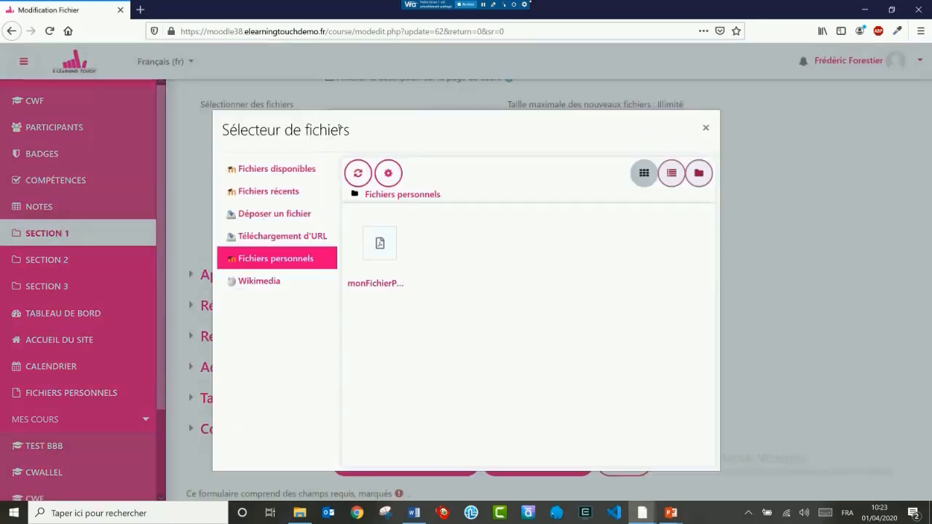
left_click(262, 169)
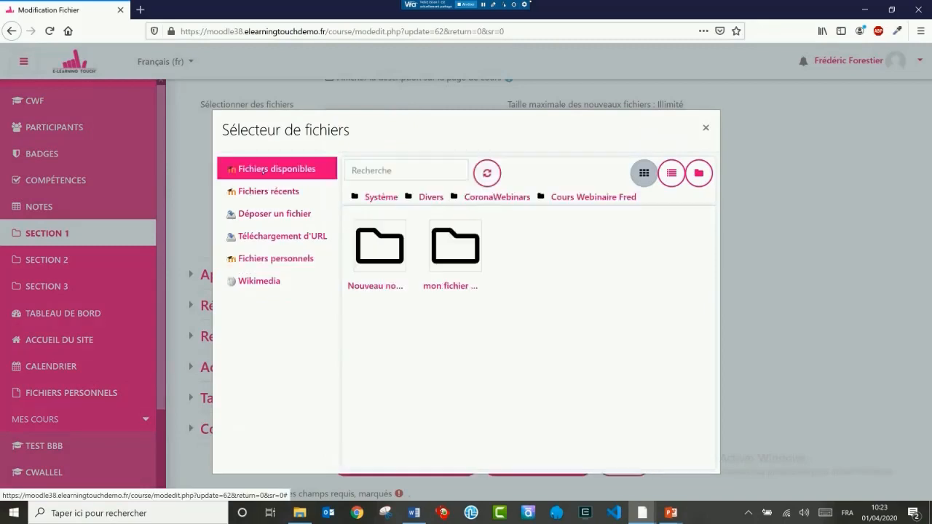
left_click(382, 247)
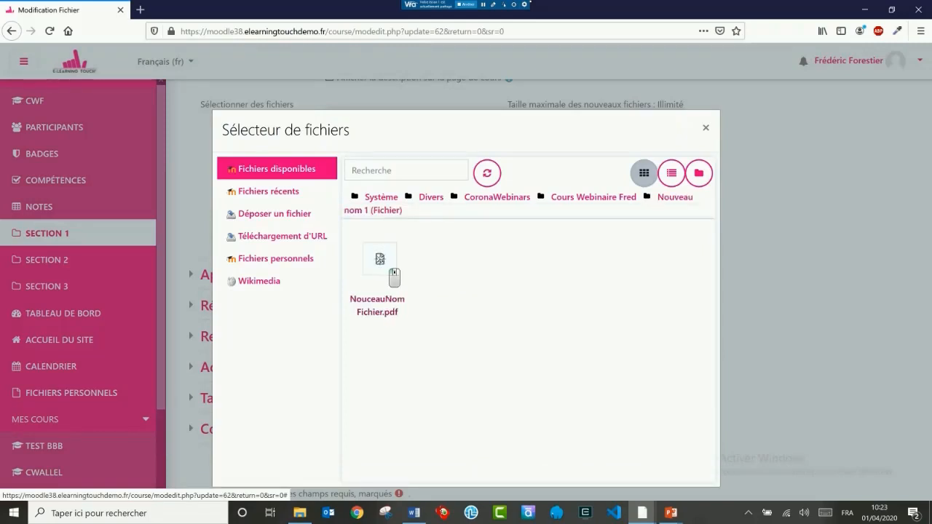
left_click(379, 260)
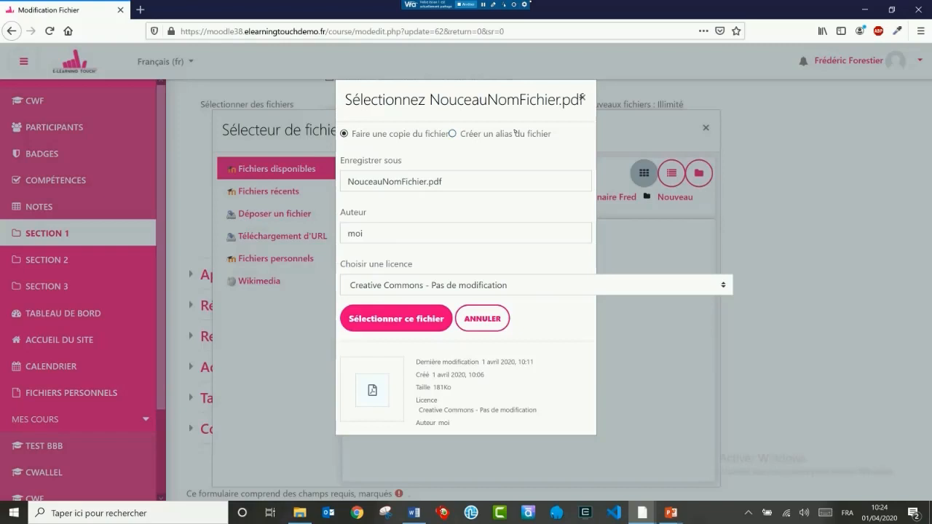
left_click(580, 97)
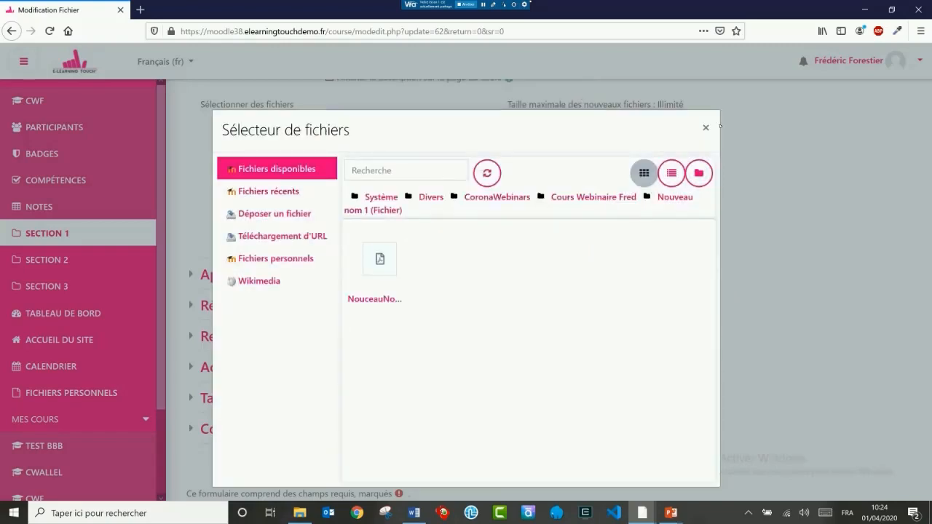
Step: Close the file selector without choosing a file, save the "mon fichier perso" resource and return to the course
left_click(705, 127)
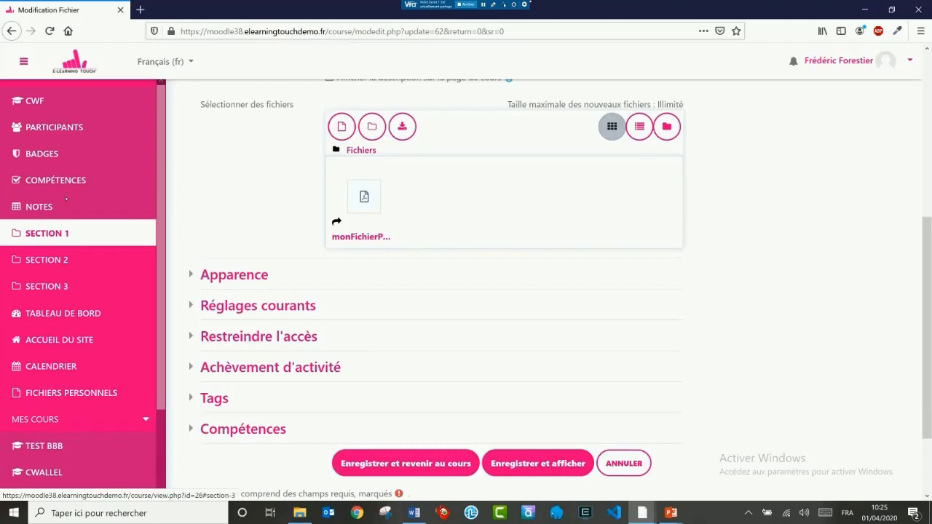
scroll(106, 229, "up", 1)
left_click(238, 182)
left_click(264, 211)
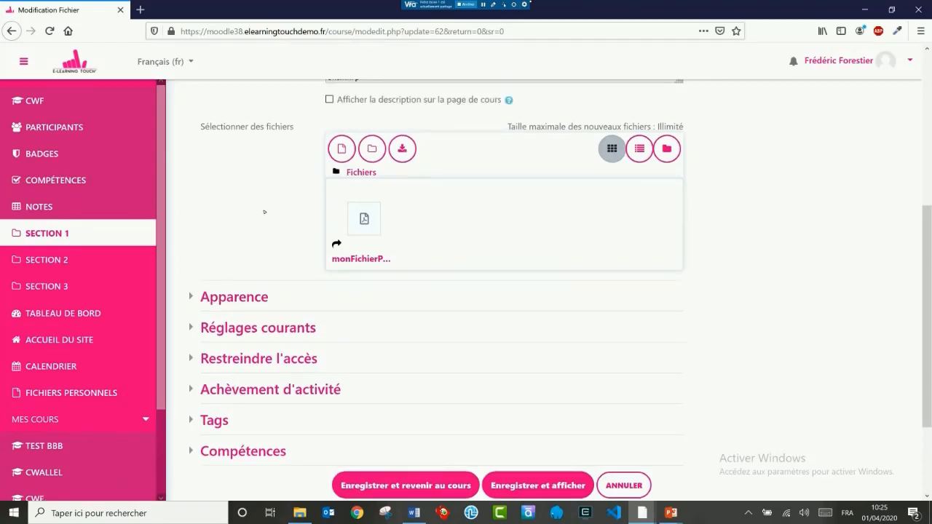
scroll(245, 227, "down", 1)
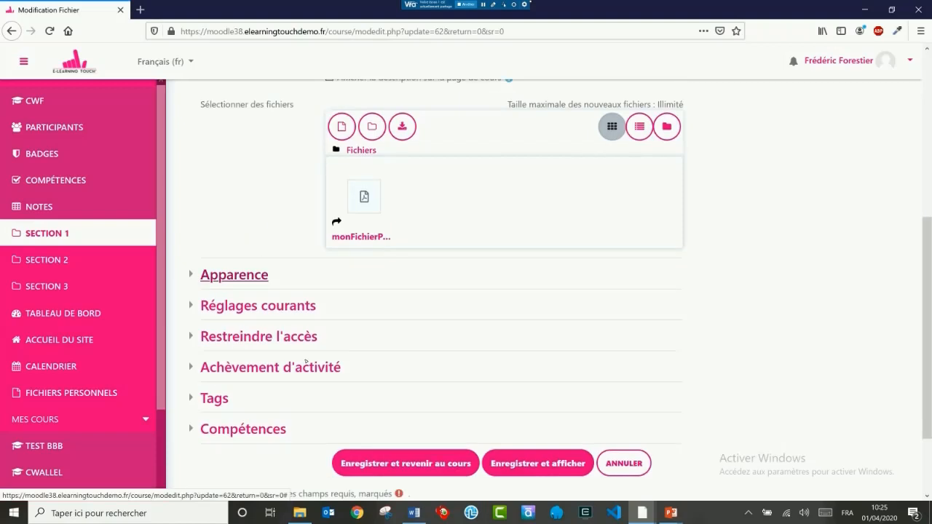
scroll(250, 346, "up", 2)
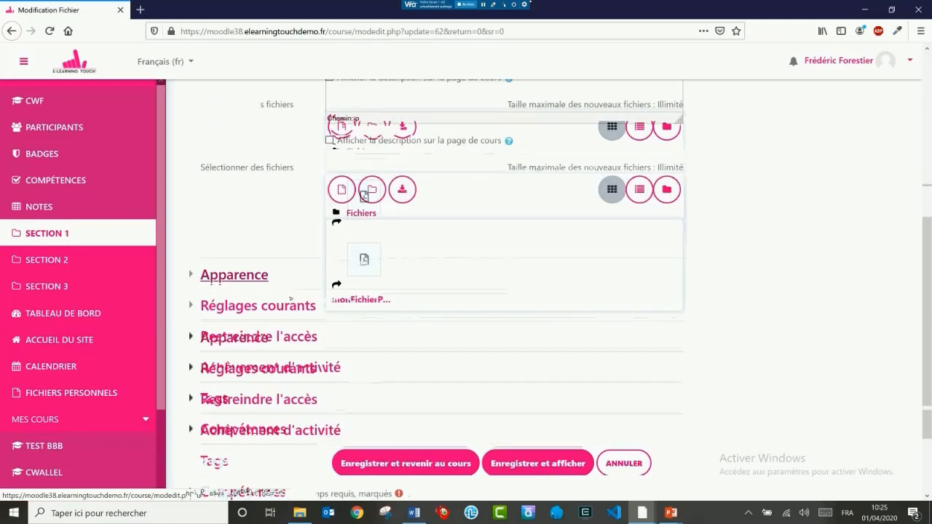
scroll(249, 267, "down", 3)
left_click(421, 361)
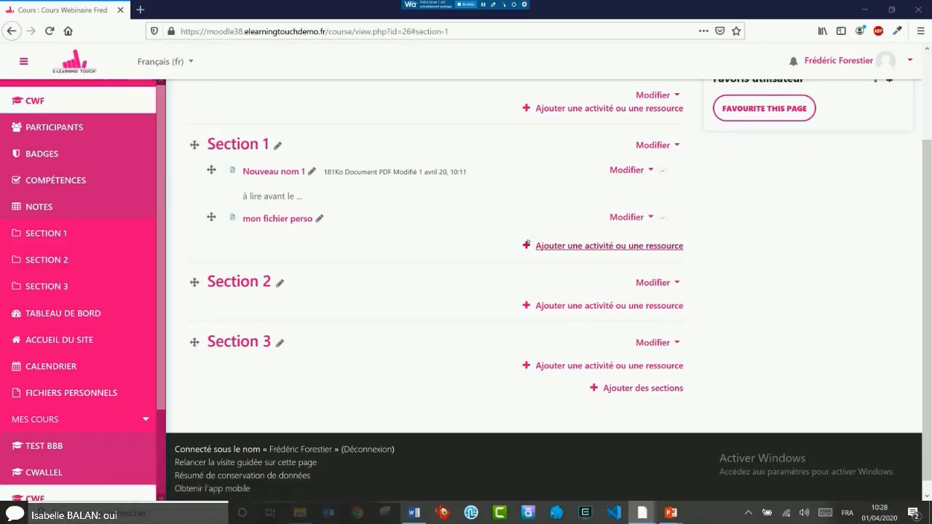
Step: Start adding a new Fichier resource to Section 1
left_click(581, 247)
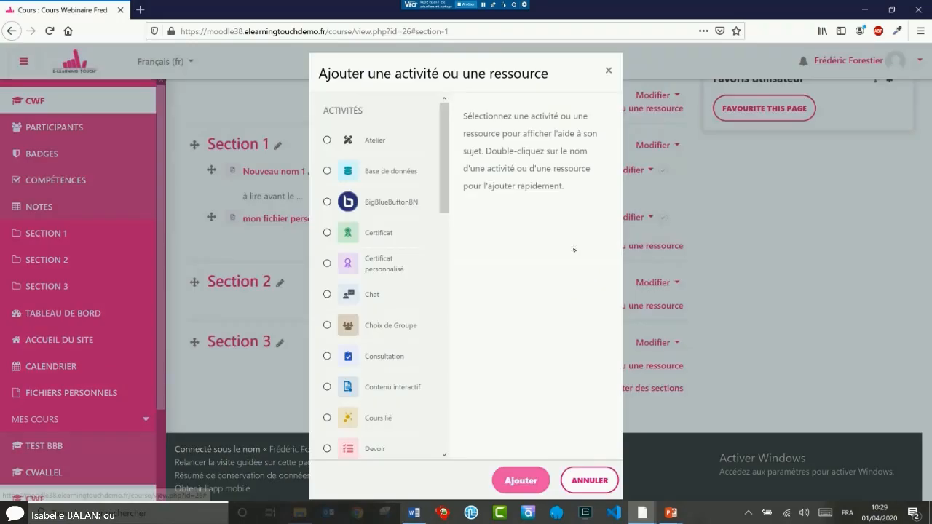
scroll(392, 263, "down", 5)
scroll(392, 263, "down", 5)
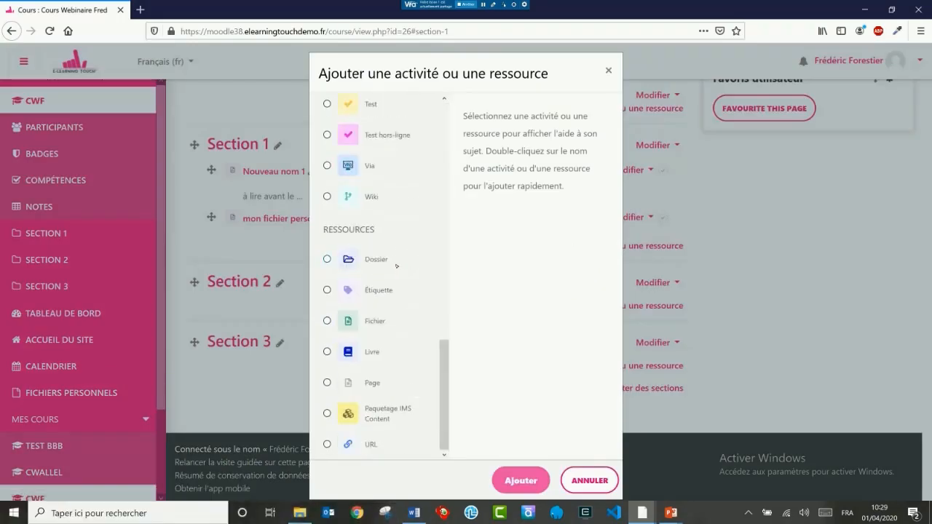
double_click(379, 324)
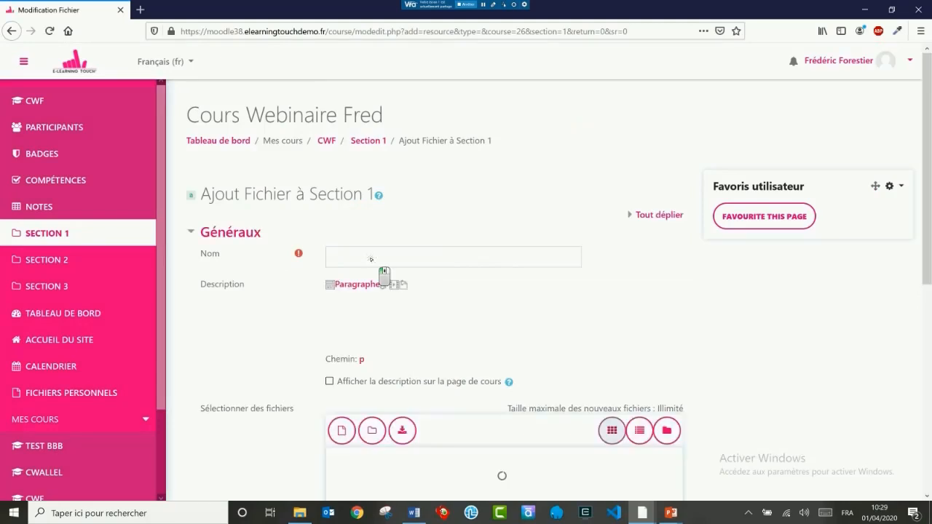
Step: Name the new file resource "plusieurs"
left_click(371, 258)
type("pkusieurs")
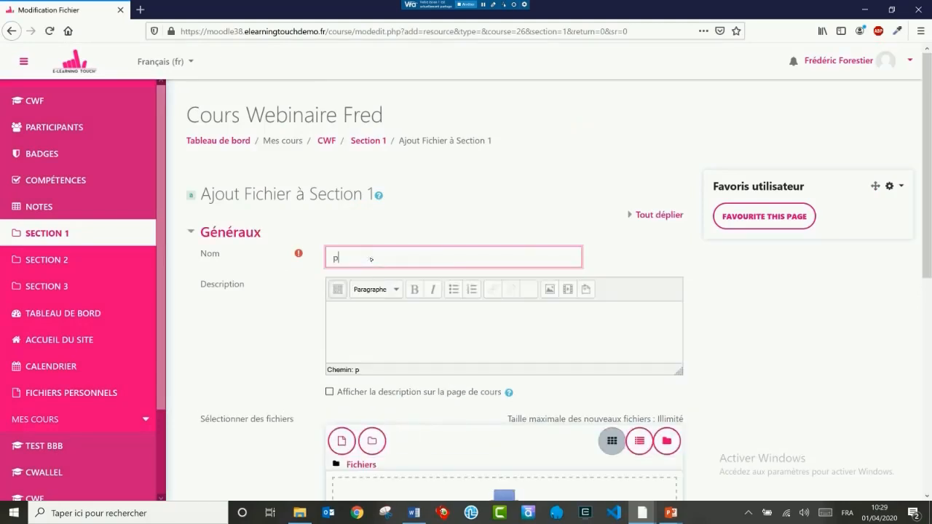
left_click(340, 257)
key("BackSpace")
type("lusieurs")
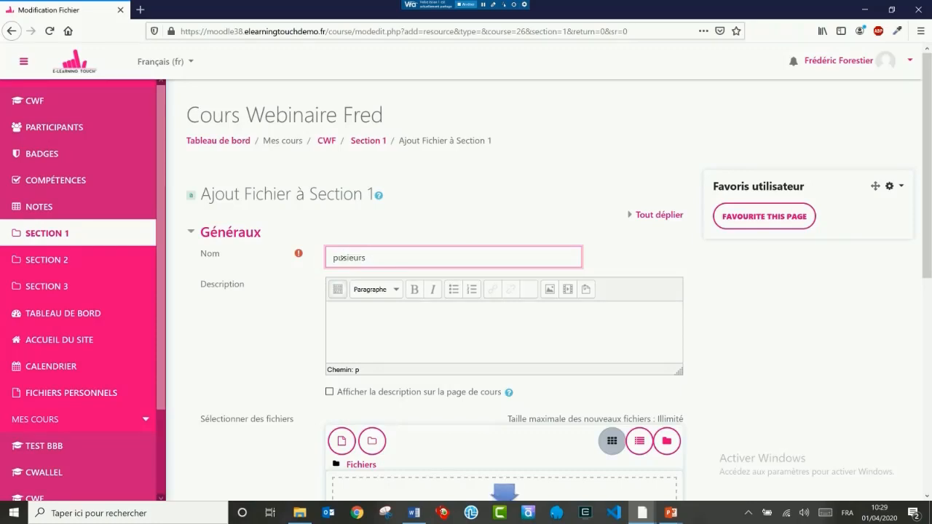
left_click(342, 355)
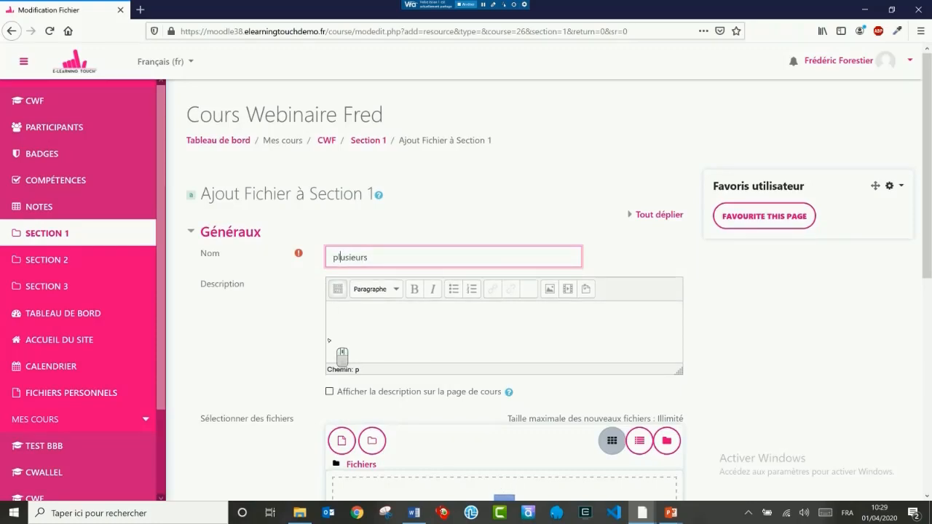
Step: Upload Intro960V2.zip from the computer's fichiers_demo folder to the resource's files
scroll(329, 340, "down", 3)
left_click(341, 252)
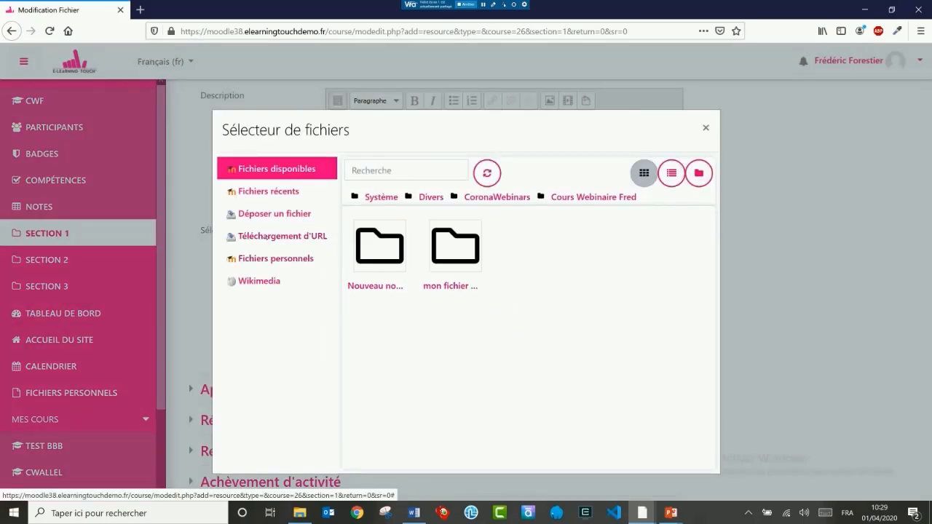
left_click(270, 217)
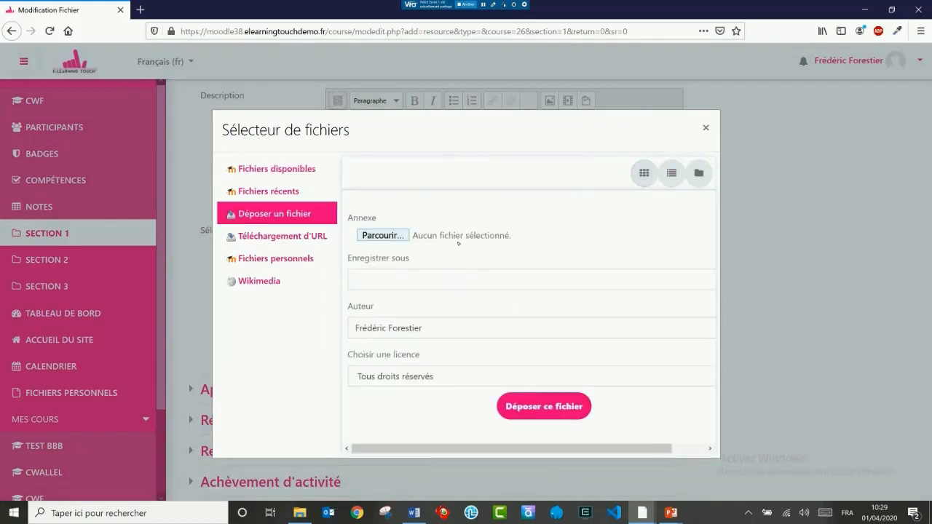
left_click(399, 237)
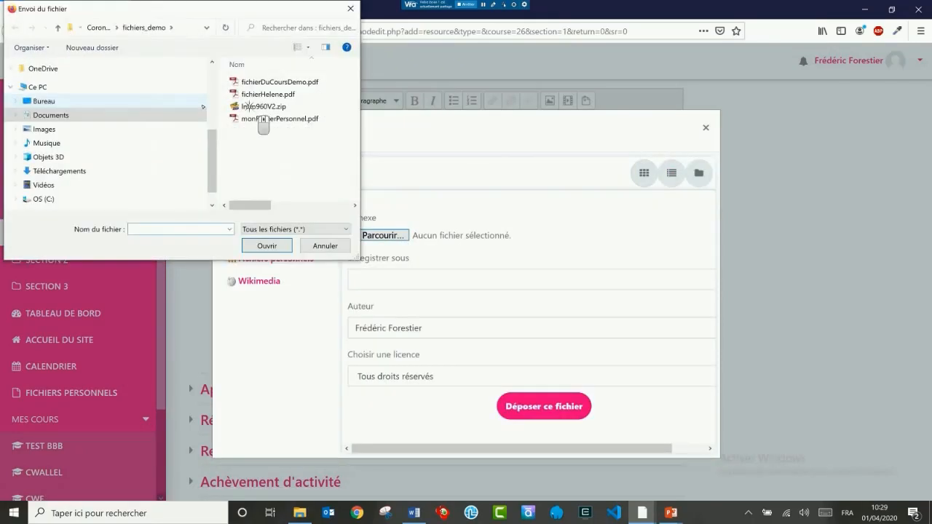
left_click_drag(251, 107, 344, 216)
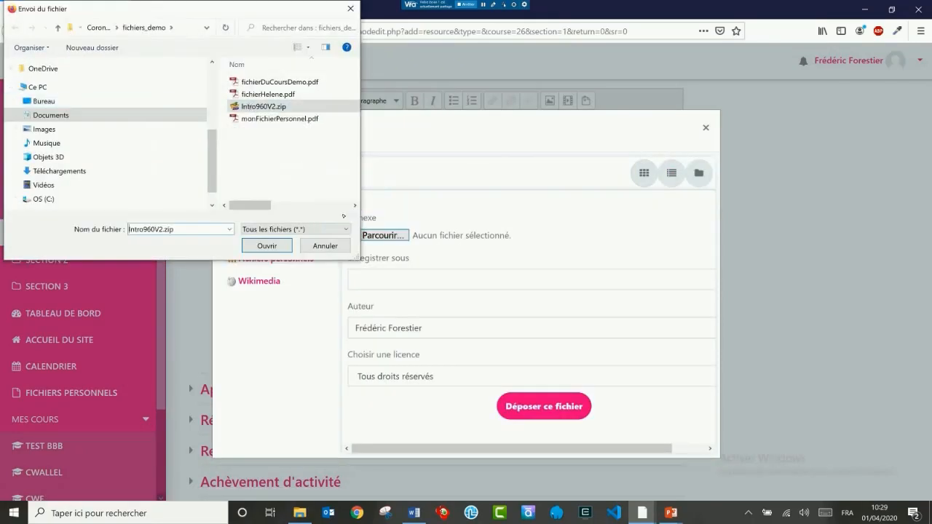
left_click(266, 247)
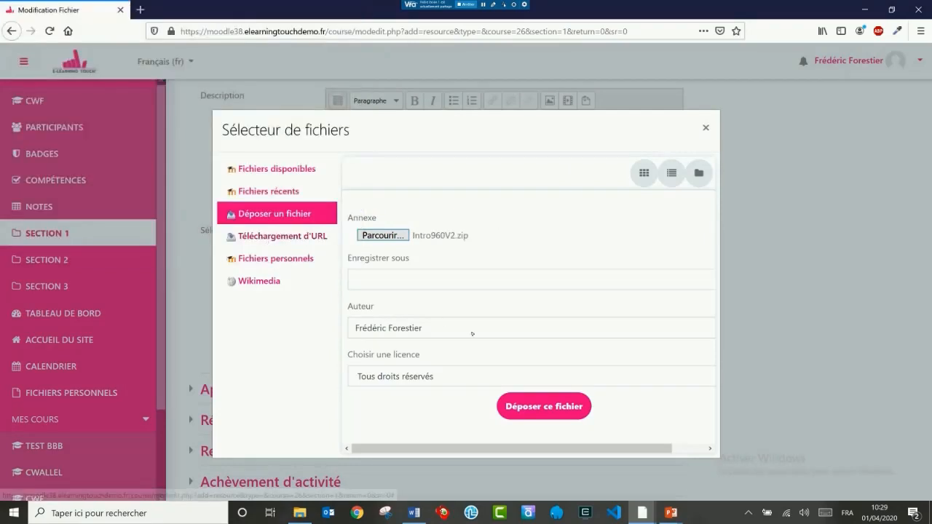
left_click(580, 414)
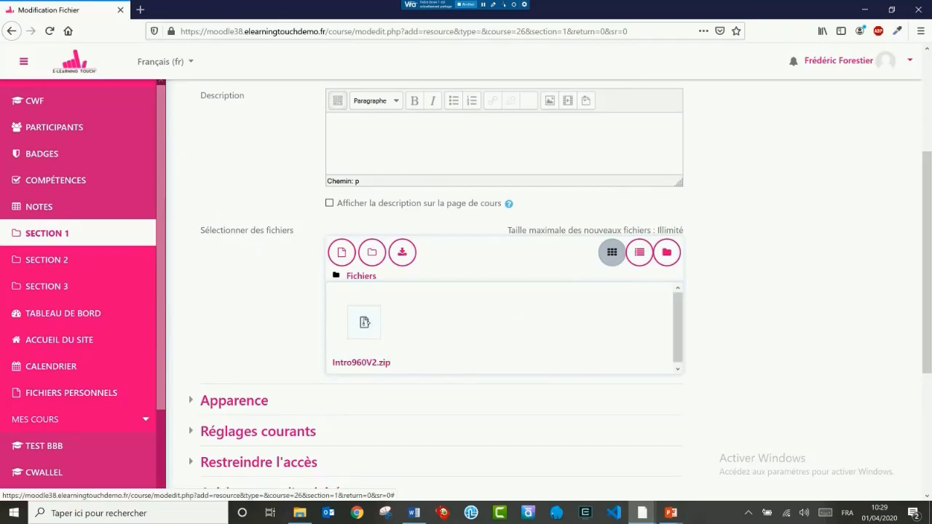
Step: Decompress Intro960V2.zip within the resource's files and specify the extracted story.html as the main file
left_click(367, 327)
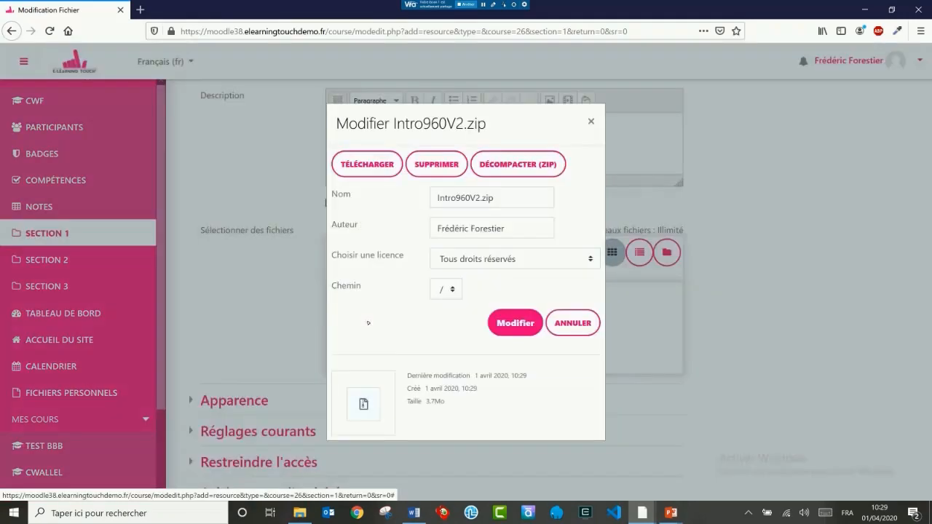
left_click(517, 166)
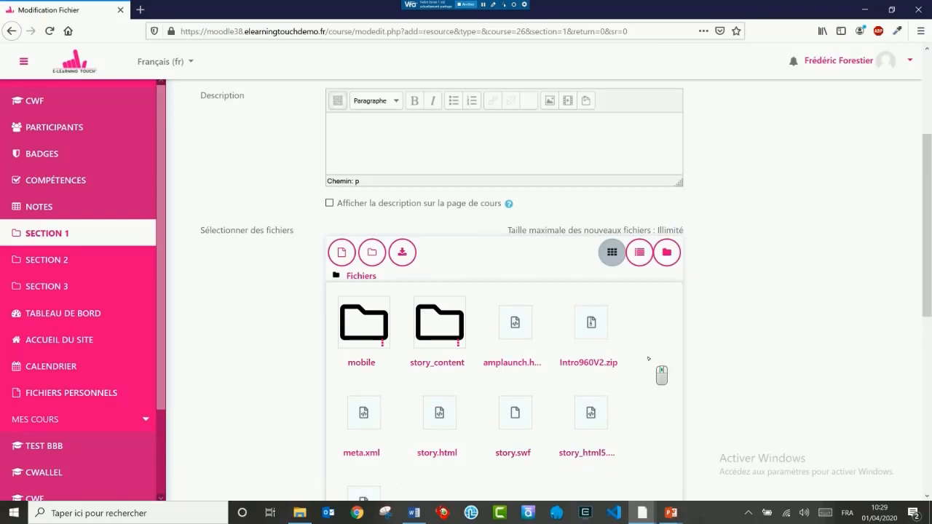
scroll(648, 364, "down", 3)
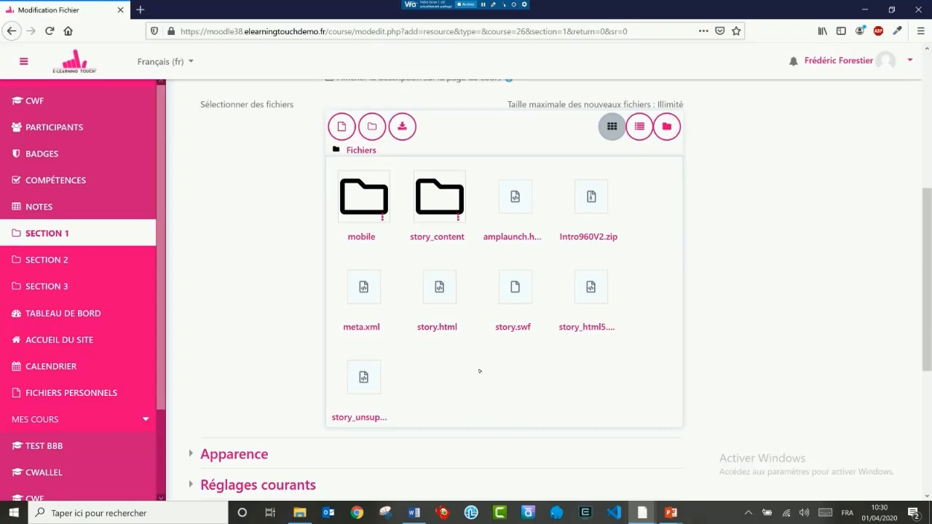
left_click(449, 313)
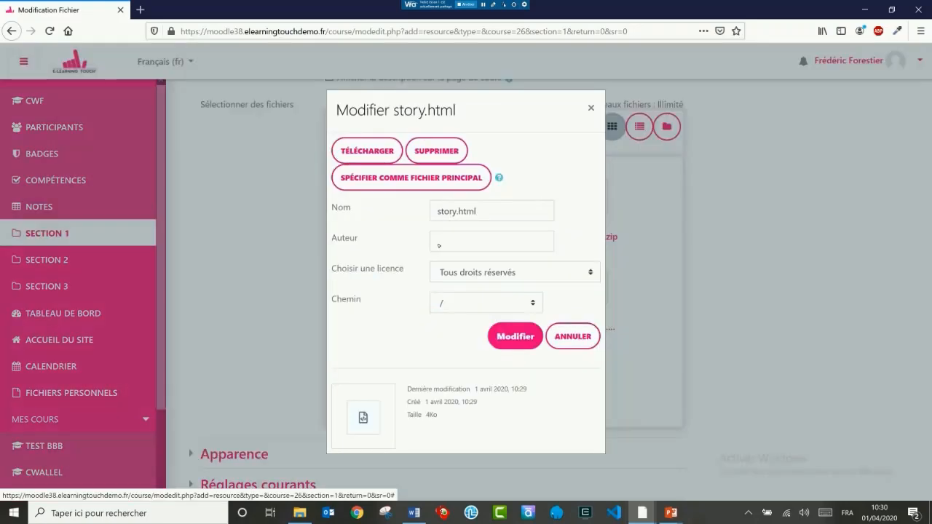
left_click(411, 186)
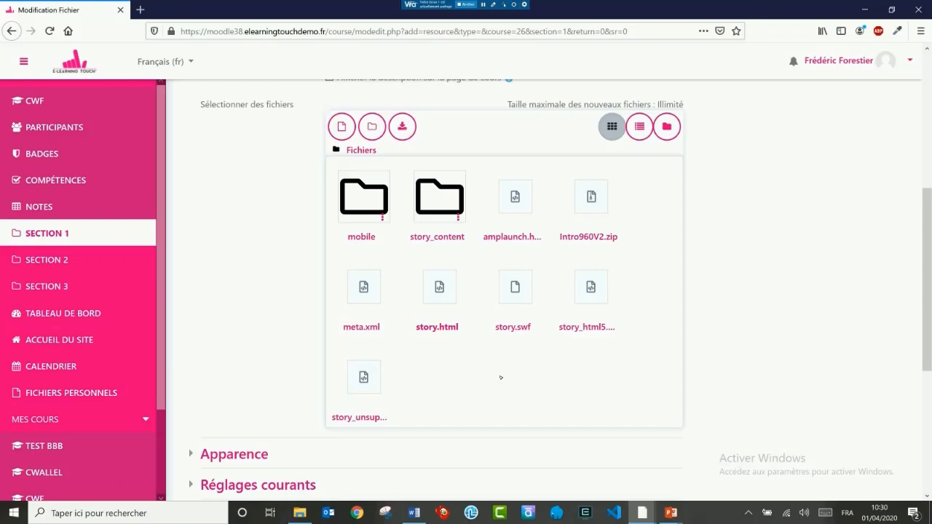
Step: Set the resource's display to "Dans une fenêtre surgissante" under Apparence, save it and return to the course
left_click(246, 459)
scroll(266, 376, "down", 3)
left_click(389, 228)
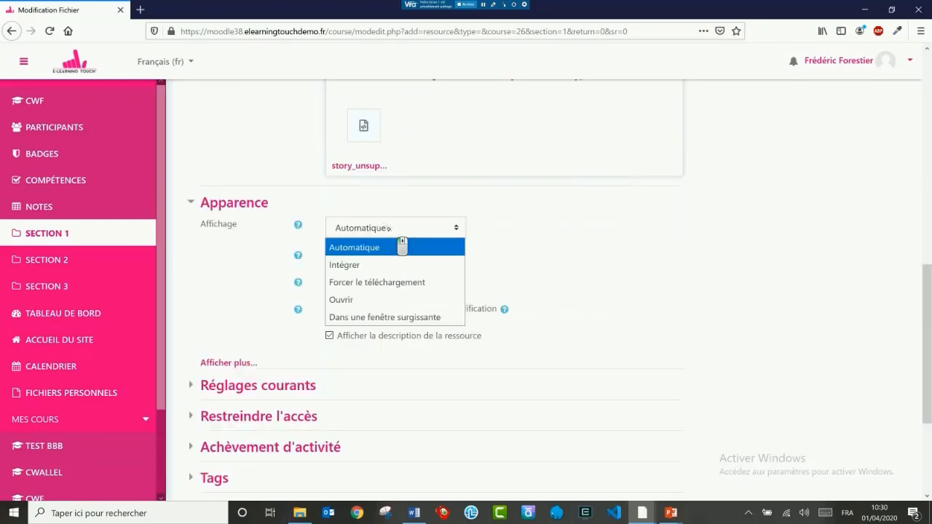
left_click(382, 315)
scroll(281, 267, "down", 3)
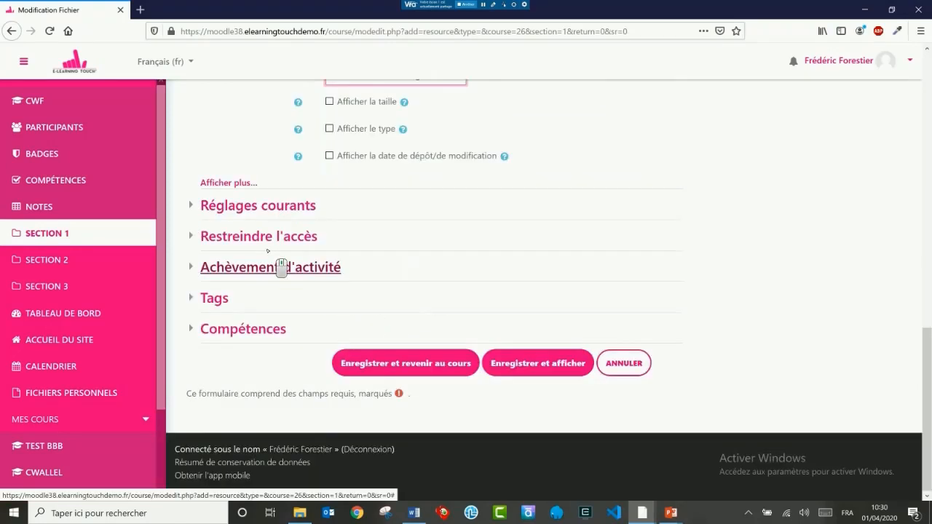
left_click(417, 363)
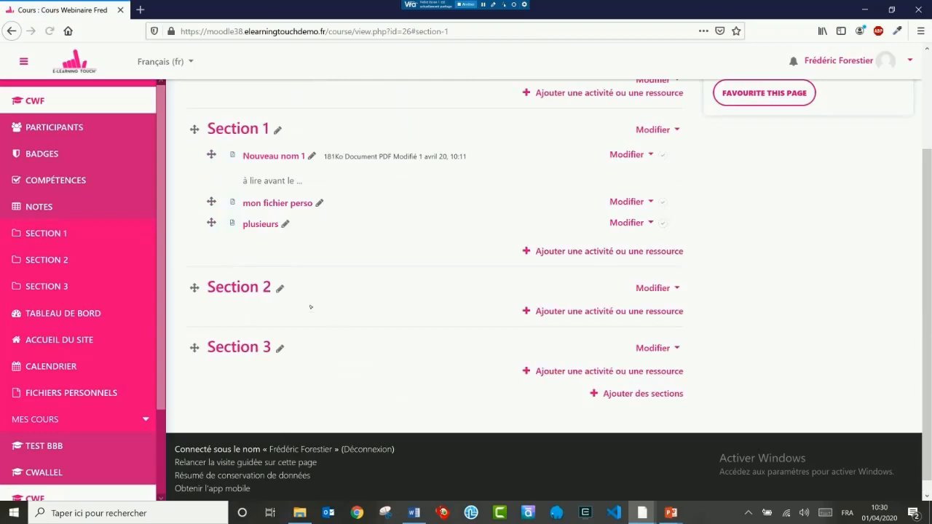
Step: Open the "plusieurs" resource, allow Adobe Flash, view its content in a maximized window and close it
left_click(260, 225)
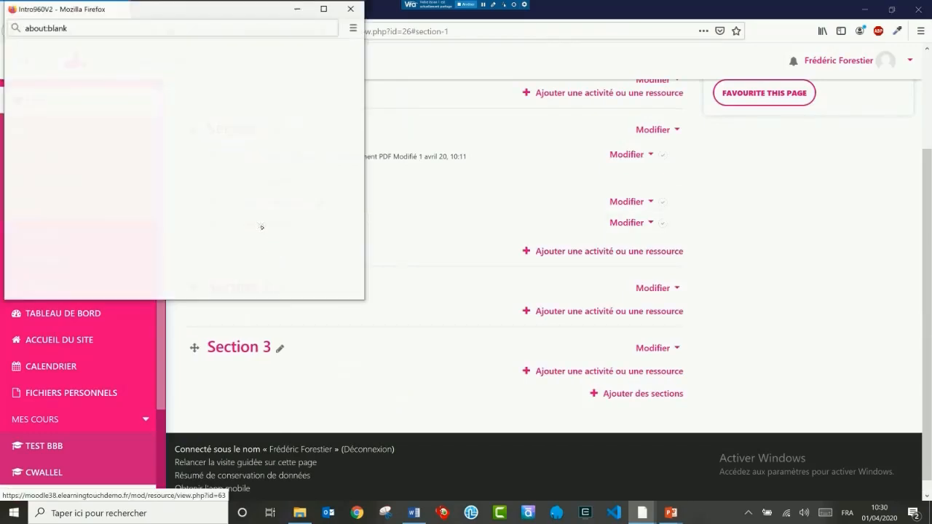
left_click(291, 210)
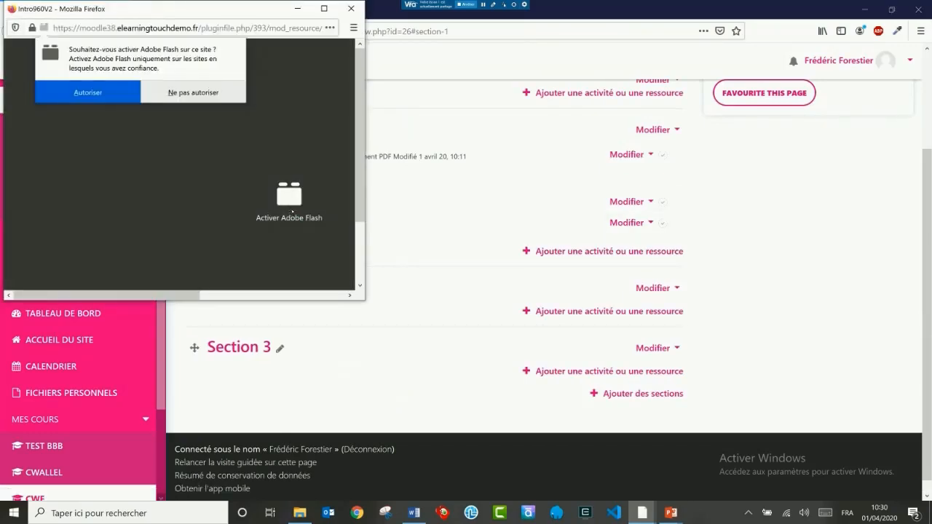
left_click(111, 95)
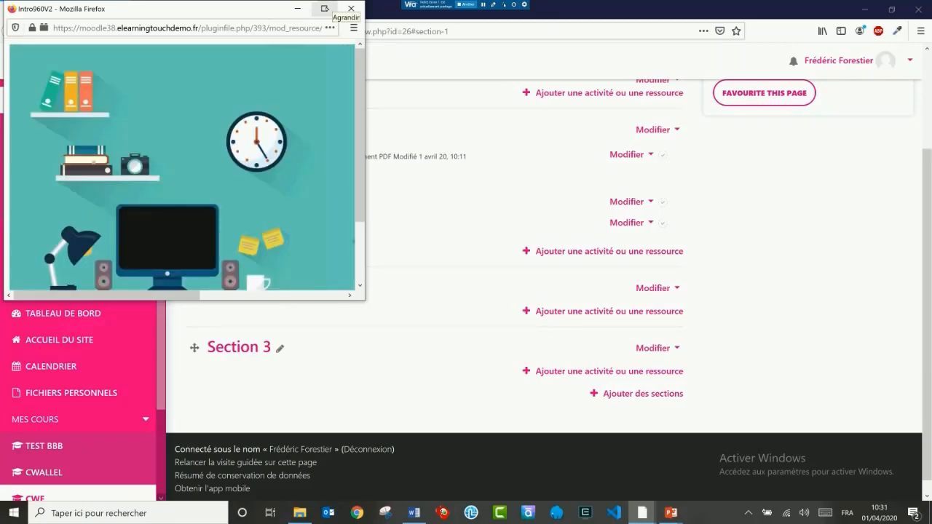
left_click(325, 8)
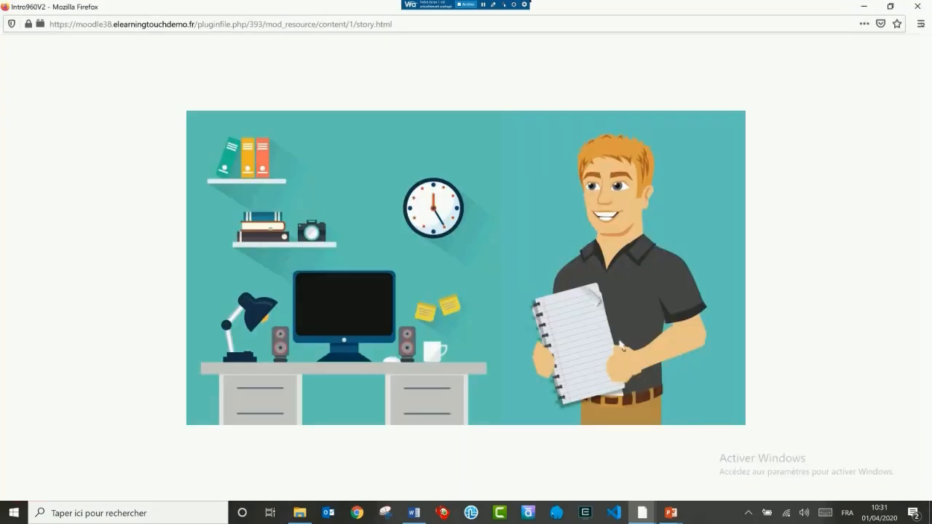
left_click(917, 8)
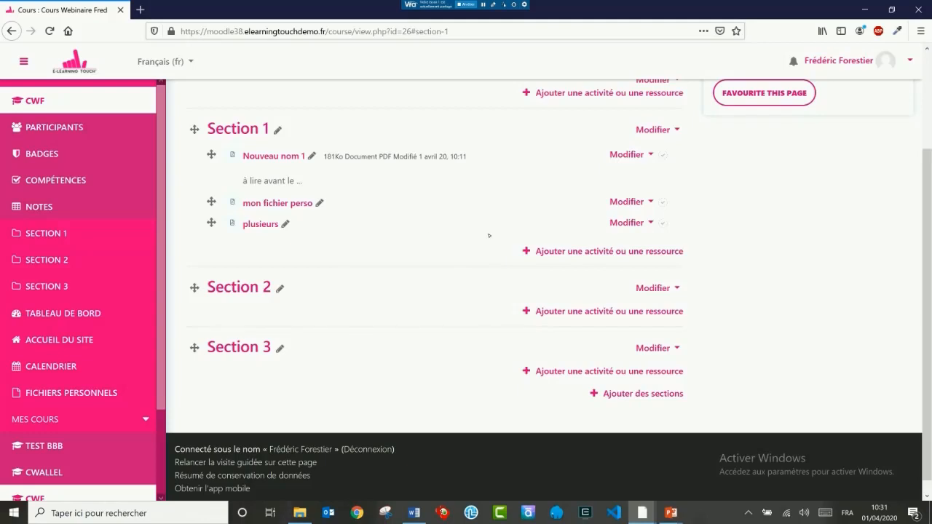
Step: Start adding a new Dossier resource to Section 1
left_click(567, 250)
scroll(385, 283, "down", 1)
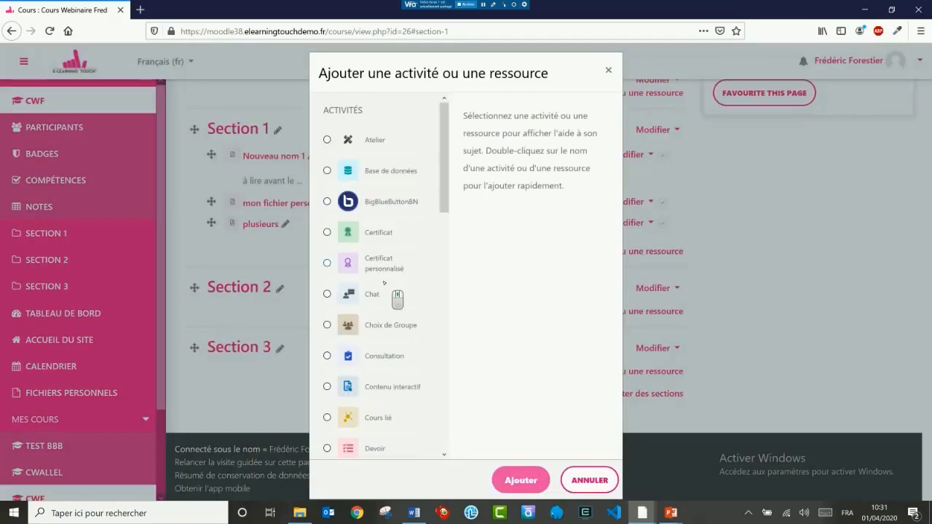
scroll(383, 283, "down", 10)
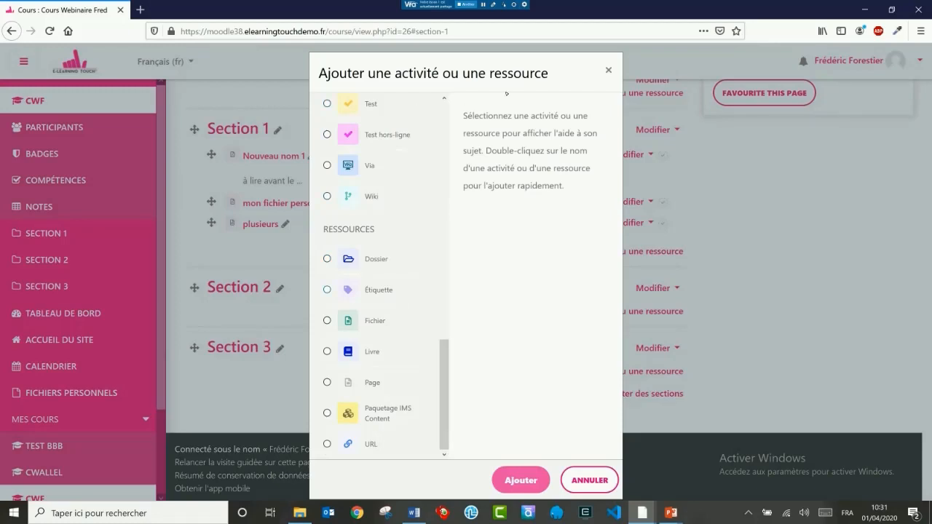
left_click(376, 259)
double_click(376, 259)
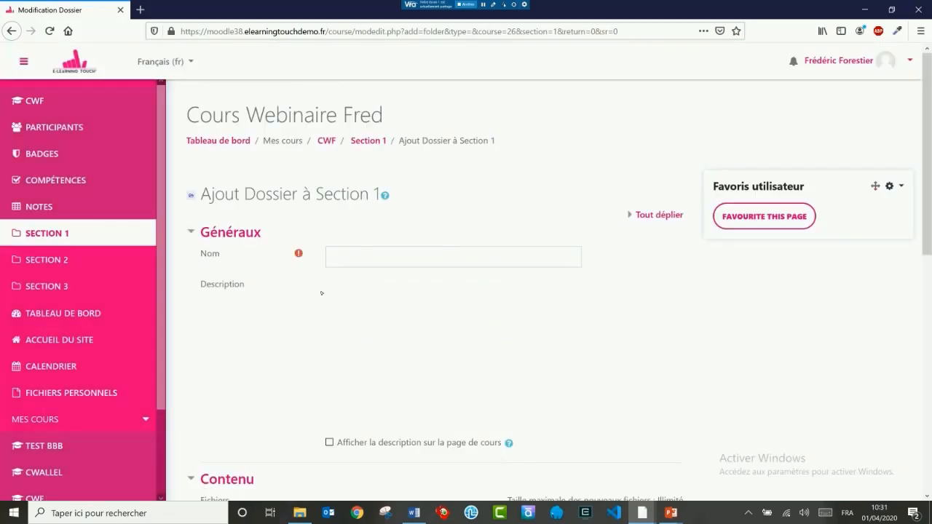
Step: Name the new folder resource "mon dossier 1"
left_click(374, 262)
type("mo")
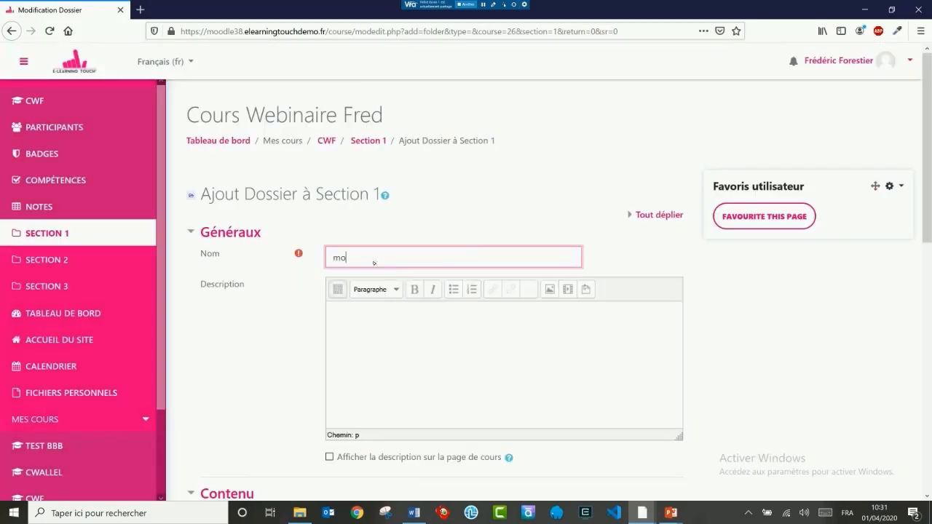
type("n dossier 1")
scroll(240, 396, "down", 3)
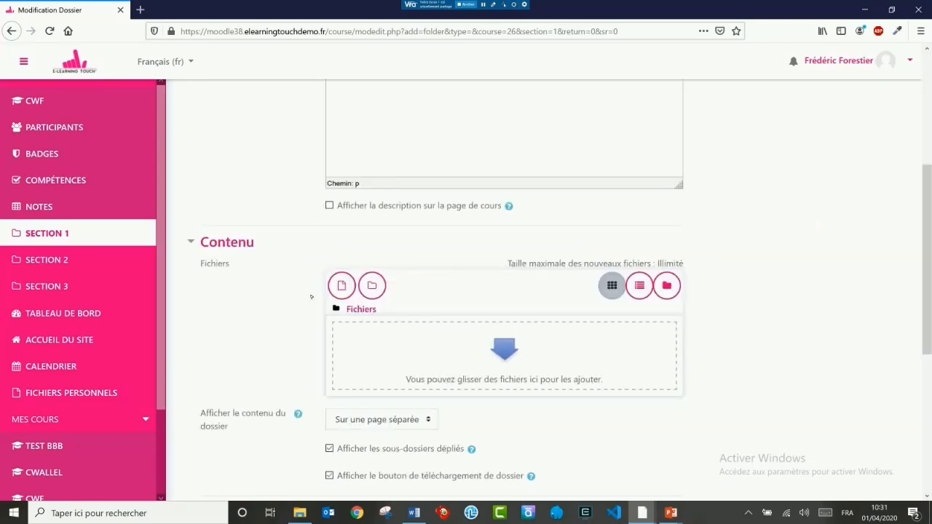
Step: Add all four files from the fichiers_demo folder in File Explorer to the folder resource's content
left_click(644, 513)
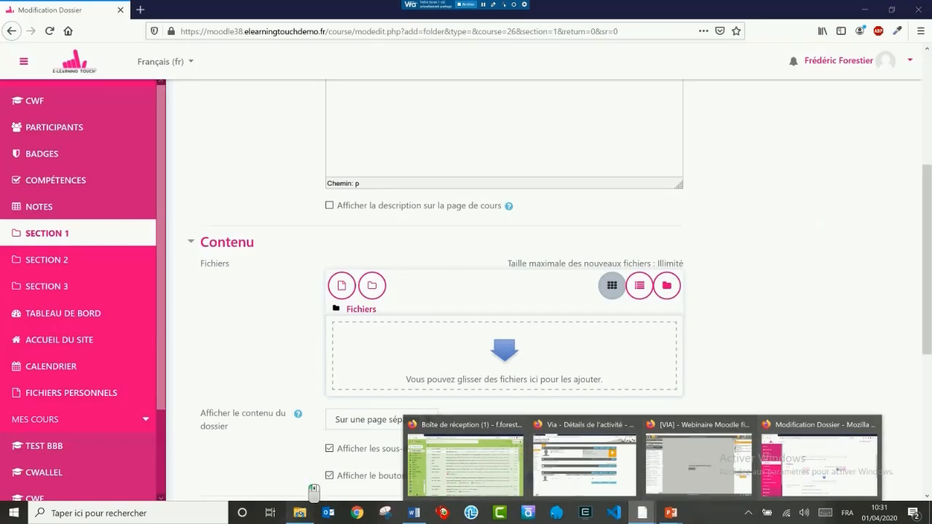
left_click(299, 513)
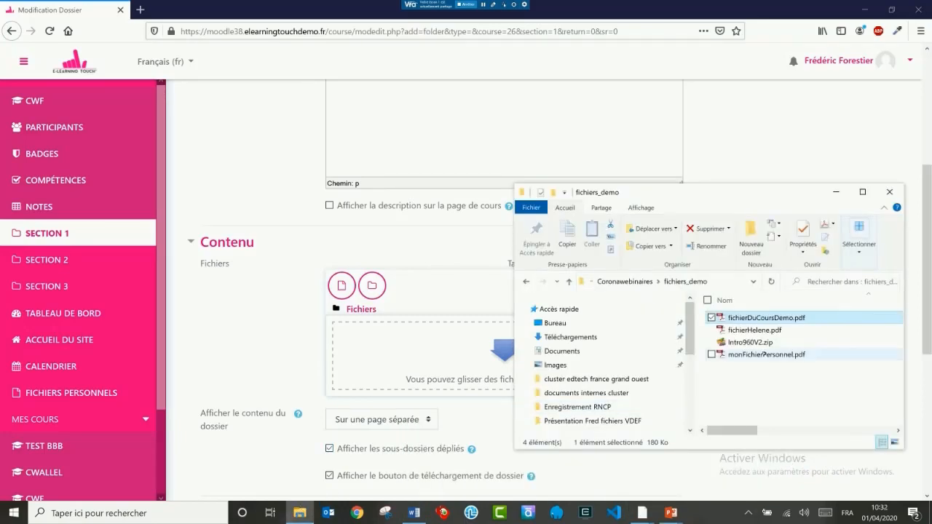
left_click(764, 353, "shift")
left_click_drag(799, 329, 451, 364)
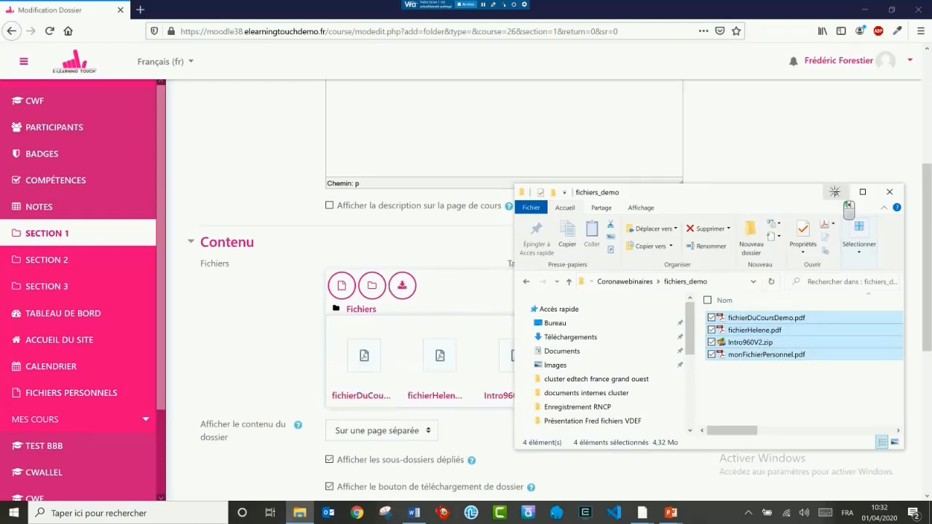
left_click(836, 192)
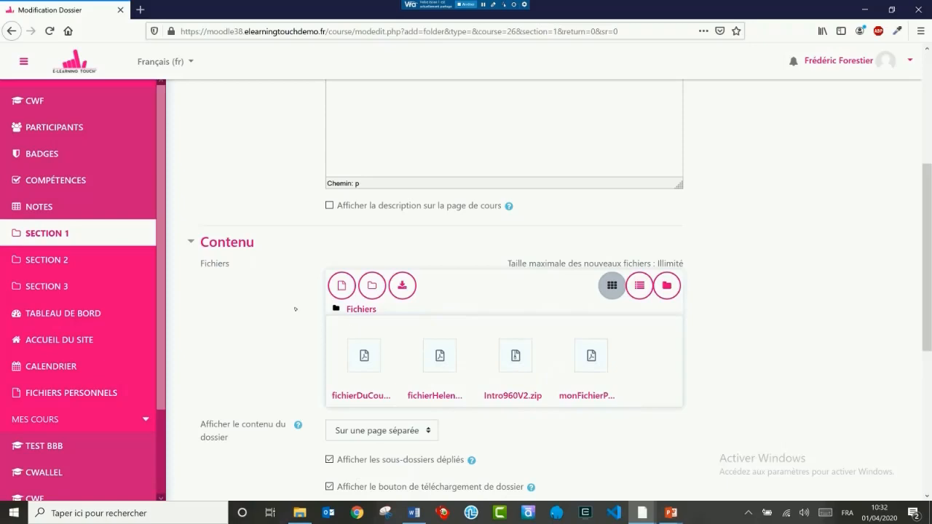
Step: Set the folder content to display "Sur la page du cours", disable "Afficher les sous-dossiers dépliés", and save back to the course
scroll(290, 299, "down", 3)
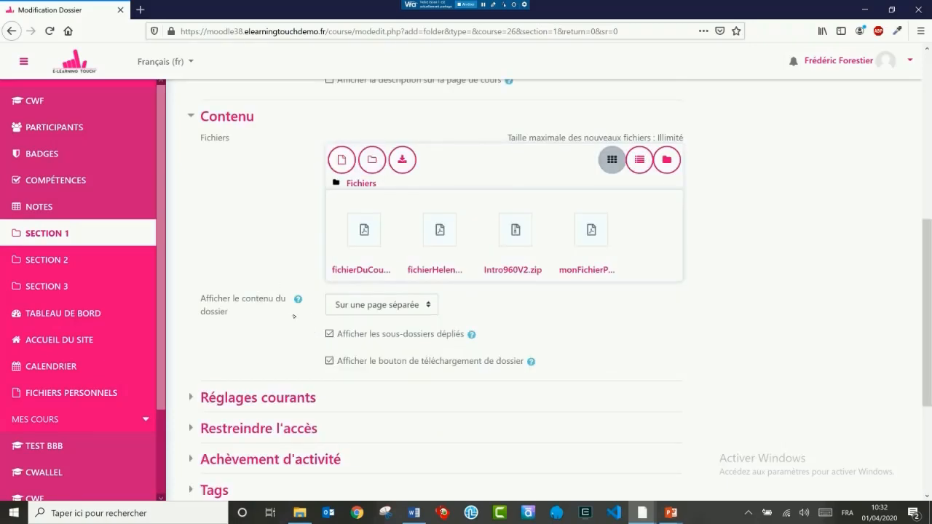
left_click(397, 309)
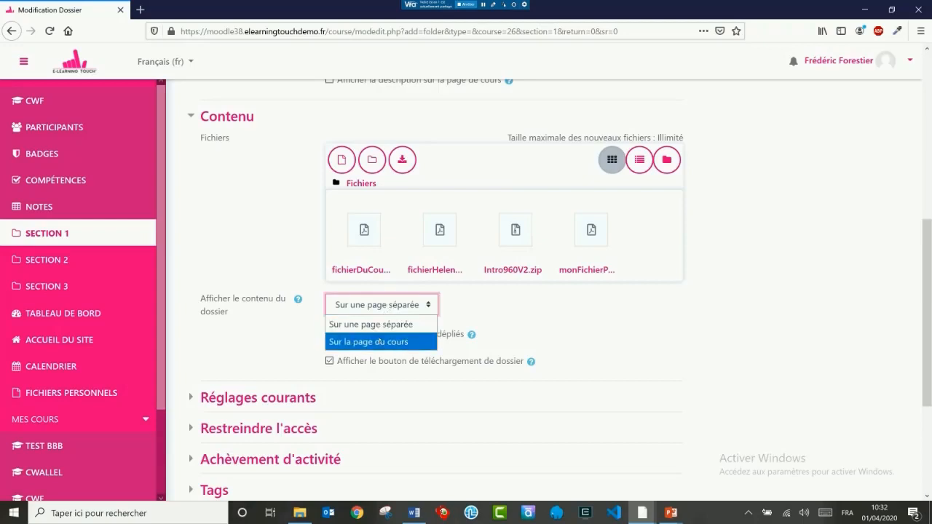
left_click(382, 341)
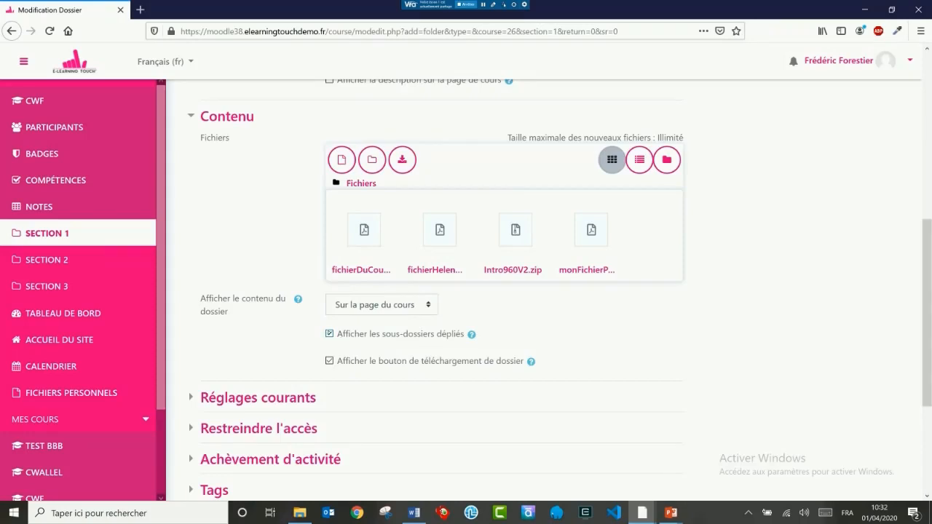
left_click(329, 333)
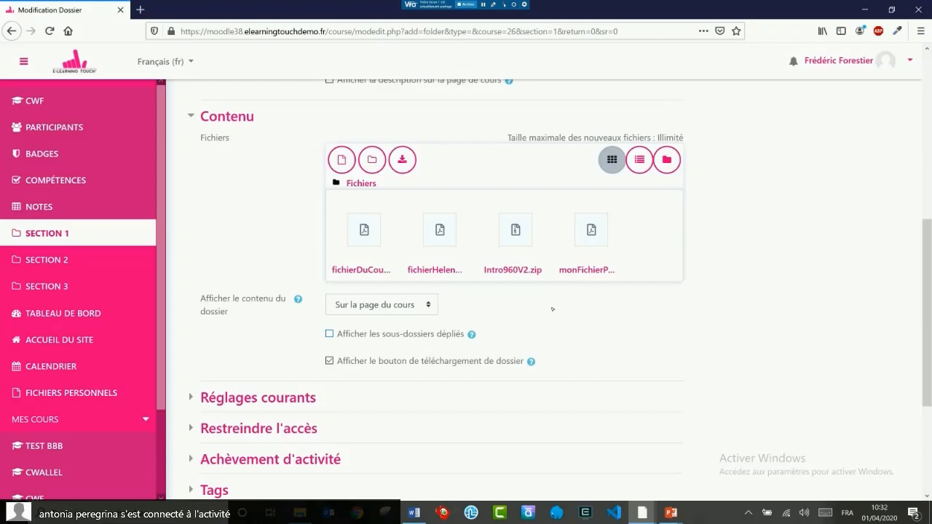
scroll(629, 360, "down", 3)
left_click(413, 358)
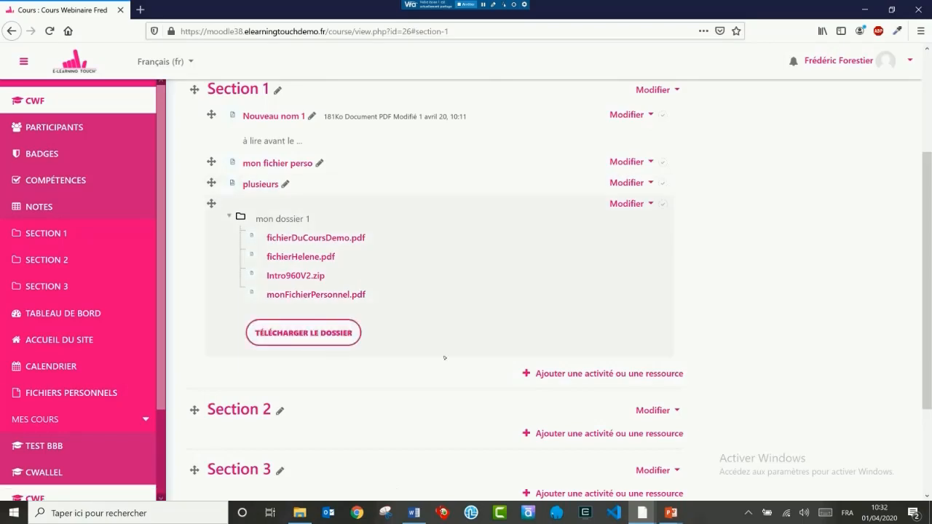
Step: Open the settings of the "mon dossier 1" resource in Section 1
left_click(298, 333)
left_click(633, 209)
left_click(588, 224)
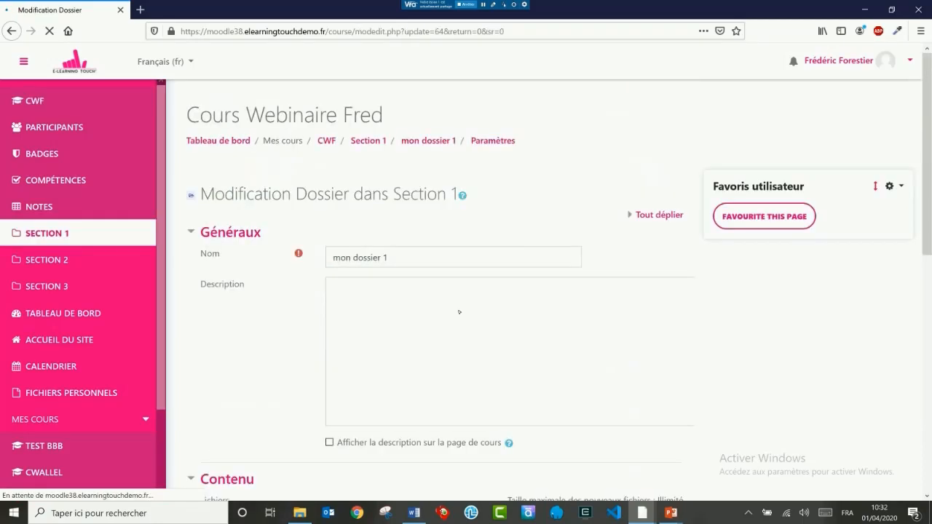
Step: Create a subfolder named "Sous-dossier1" in the folder resource's files
scroll(273, 331, "down", 4)
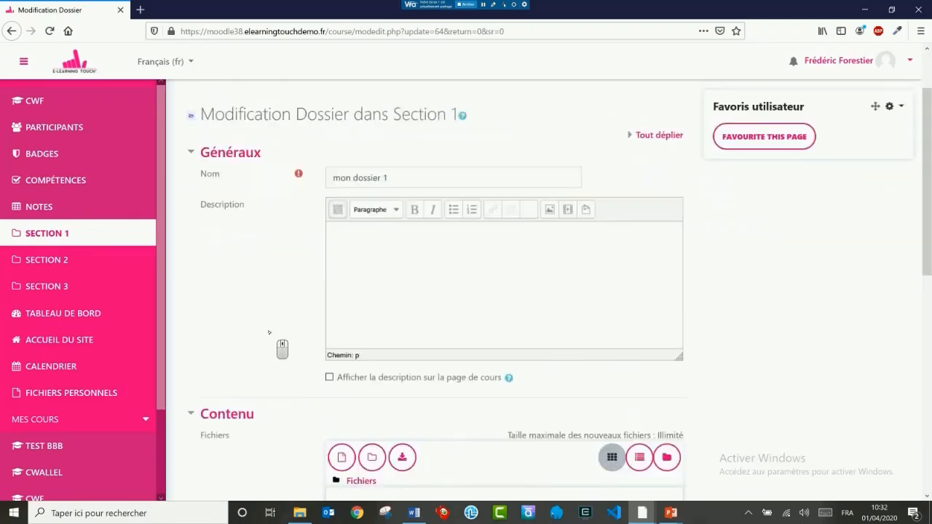
scroll(273, 329, "down", 1)
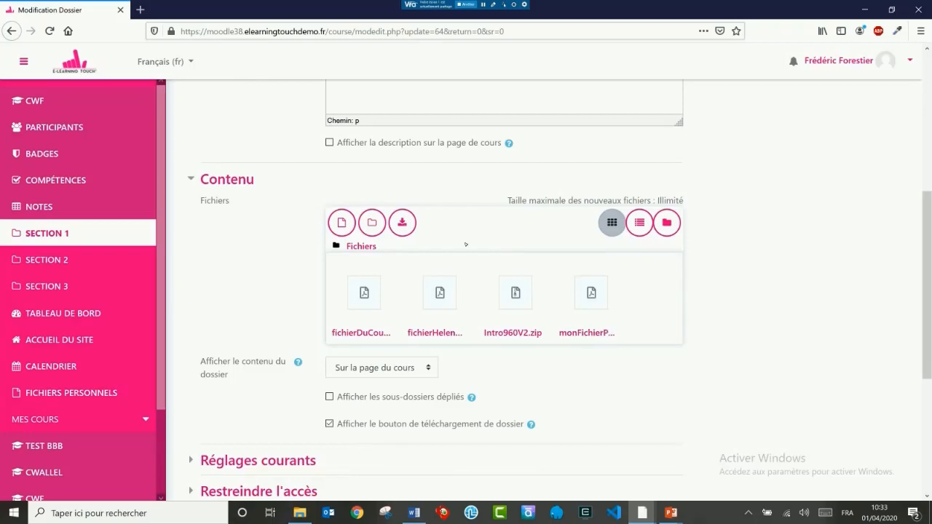
left_click(372, 223)
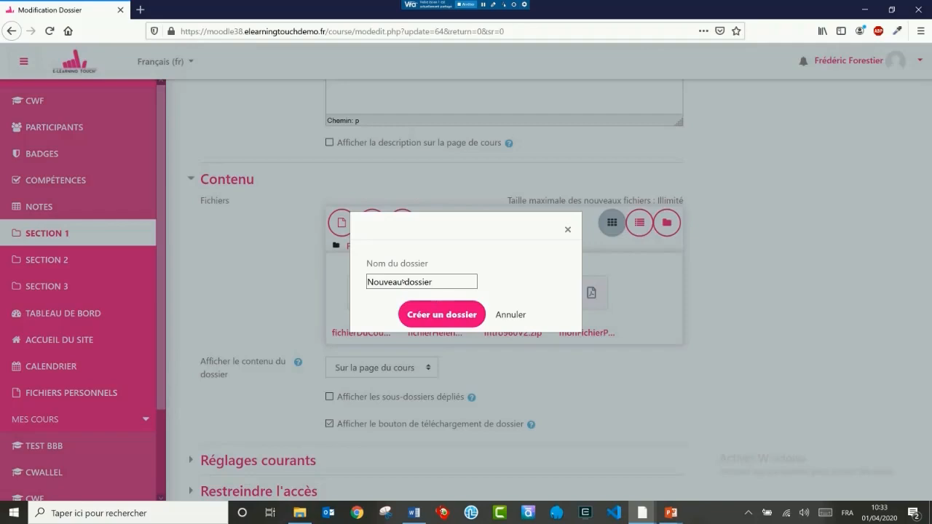
triple_click(430, 282)
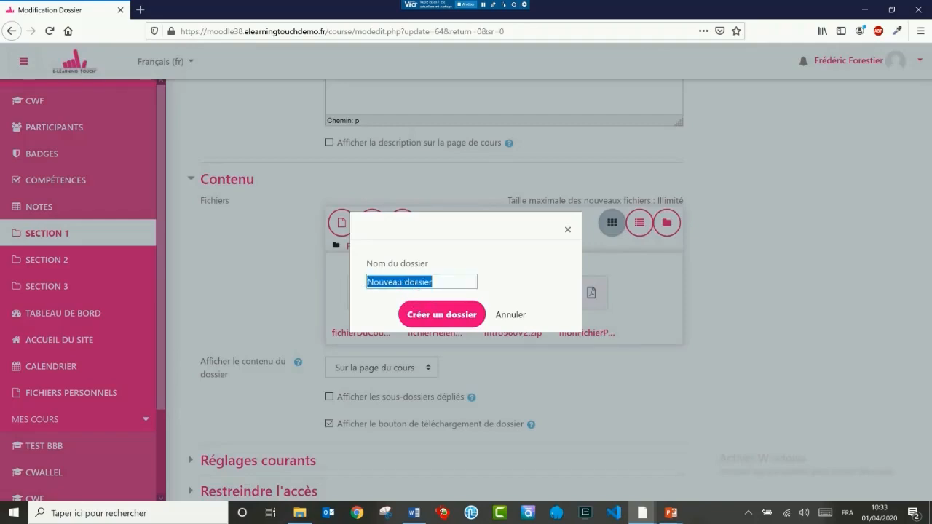
left_click(402, 282)
key("BackSpace")
key("BackSpace")
key("BackSpace")
key("BackSpace")
key("BackSpace")
key("BackSpace")
key("BackSpace")
type("Sous-")
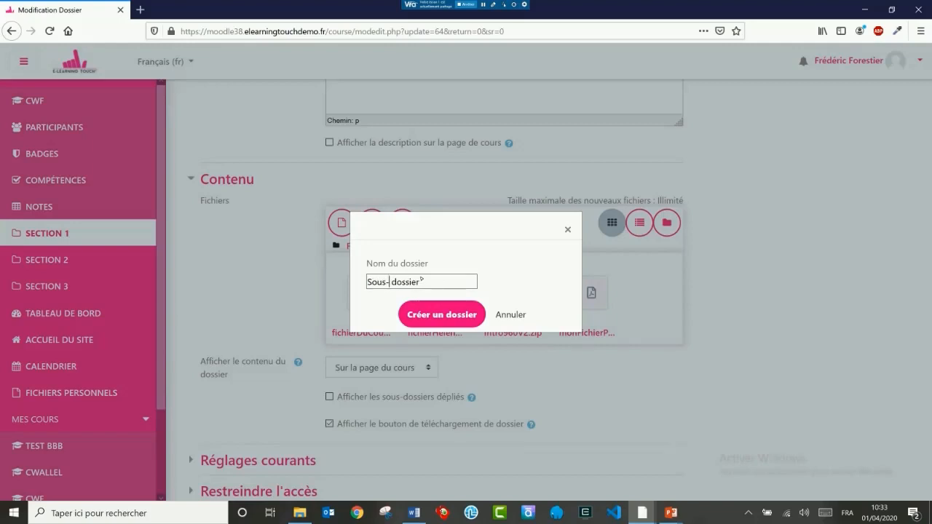
key("Delete")
left_click(434, 282)
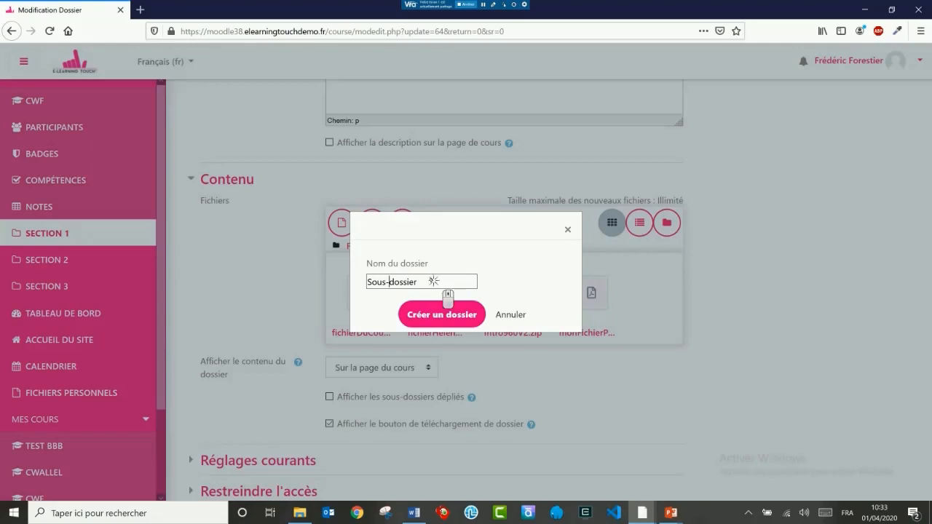
type("1")
left_click(447, 314)
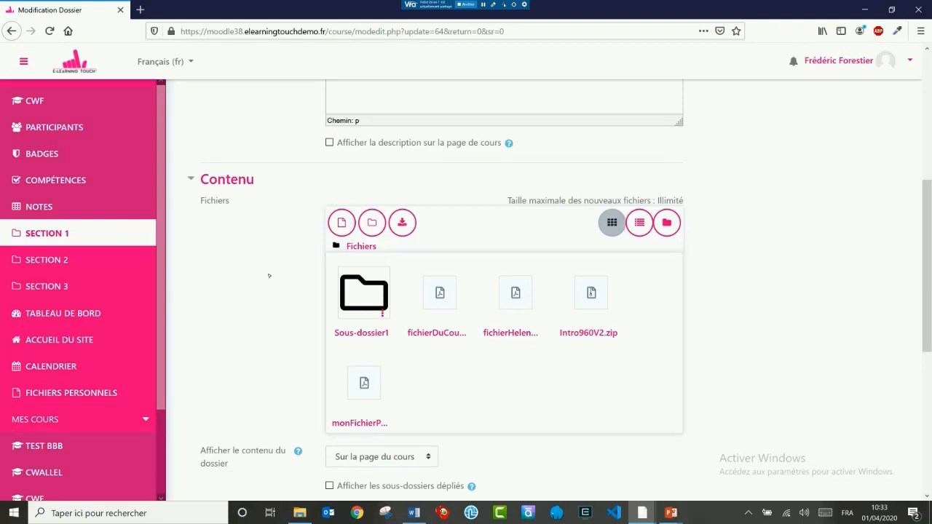
Step: Look inside Sous-dossier1, return to the root files, and move fichierHelene.pdf to the path /Sous-dossier1/
left_click(384, 309)
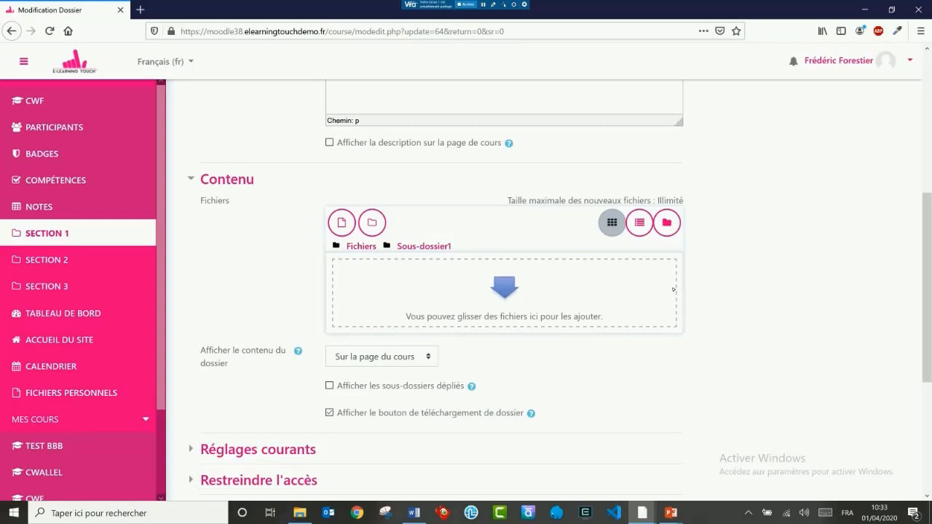
left_click(362, 247)
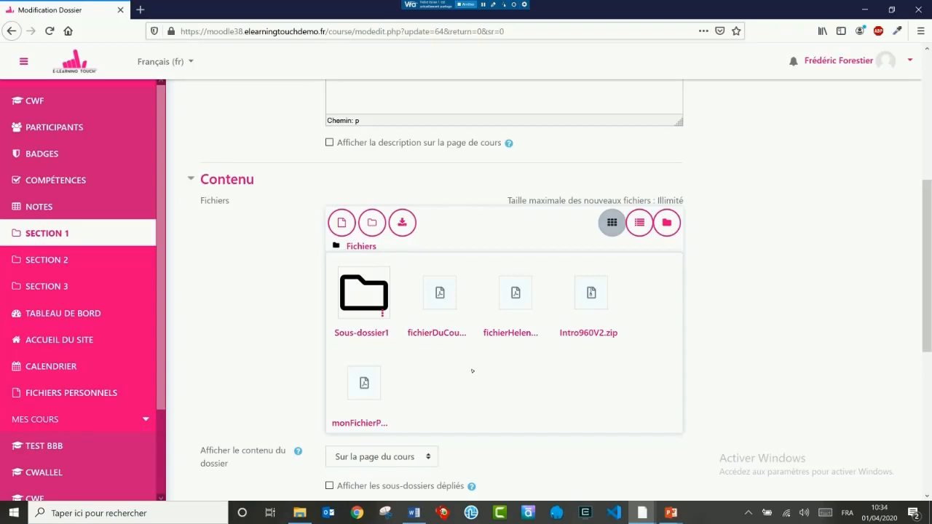
left_click(438, 295)
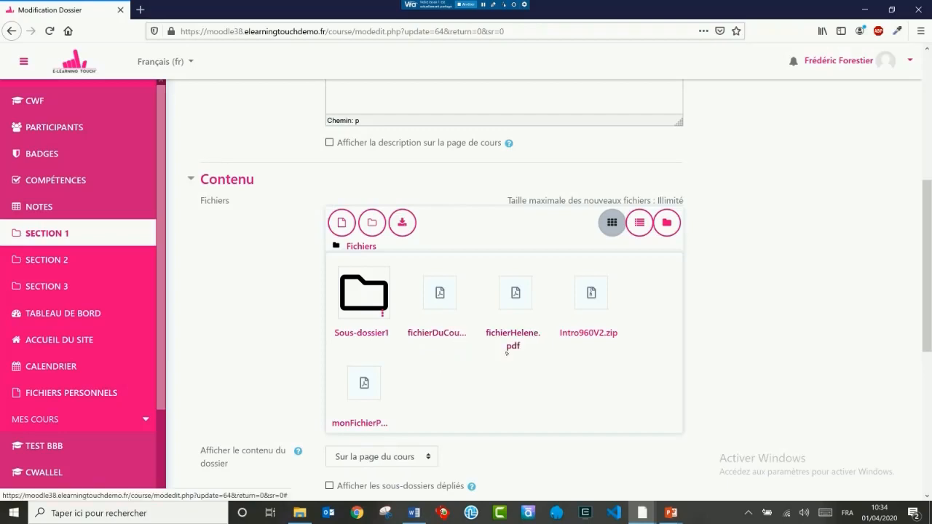
left_click(509, 302)
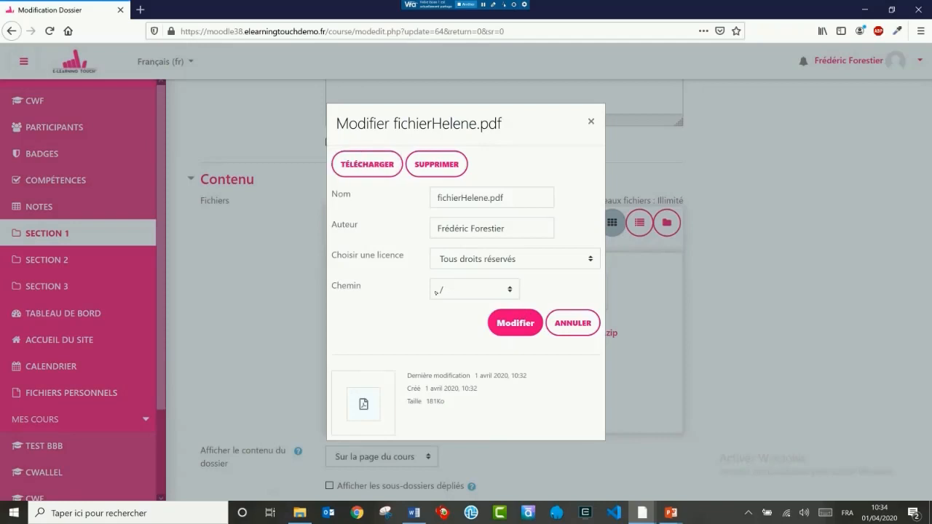
left_click(499, 294)
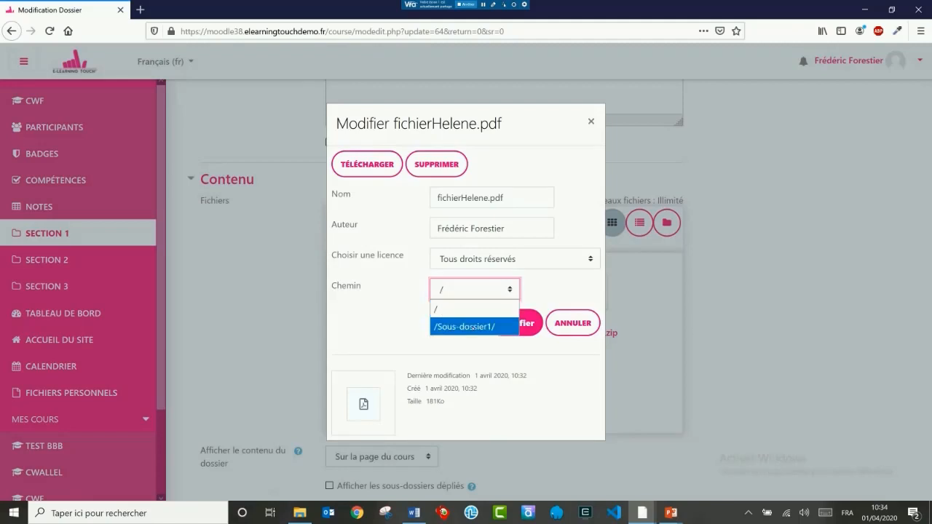
left_click(461, 328)
left_click(512, 325)
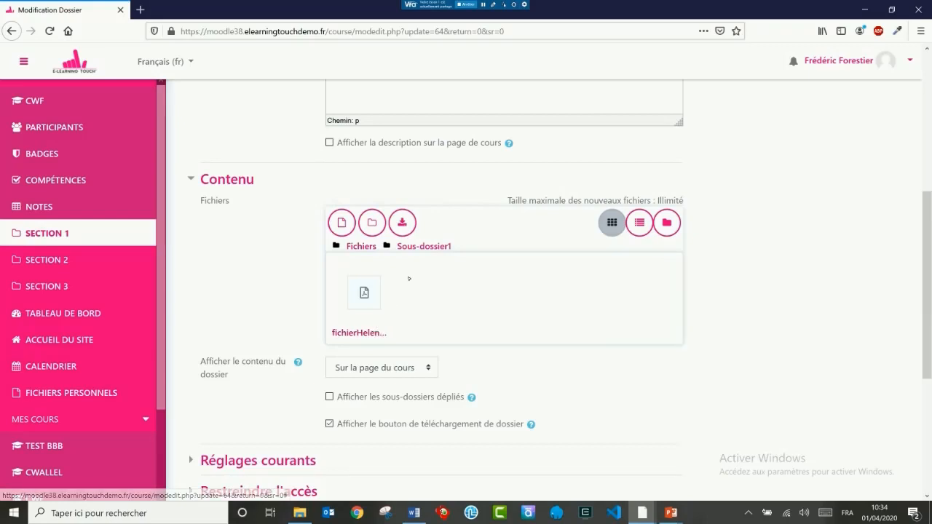
Step: Return to the root files, save back to the course, and expand and collapse Sous-dossier1 on the course page
left_click(361, 246)
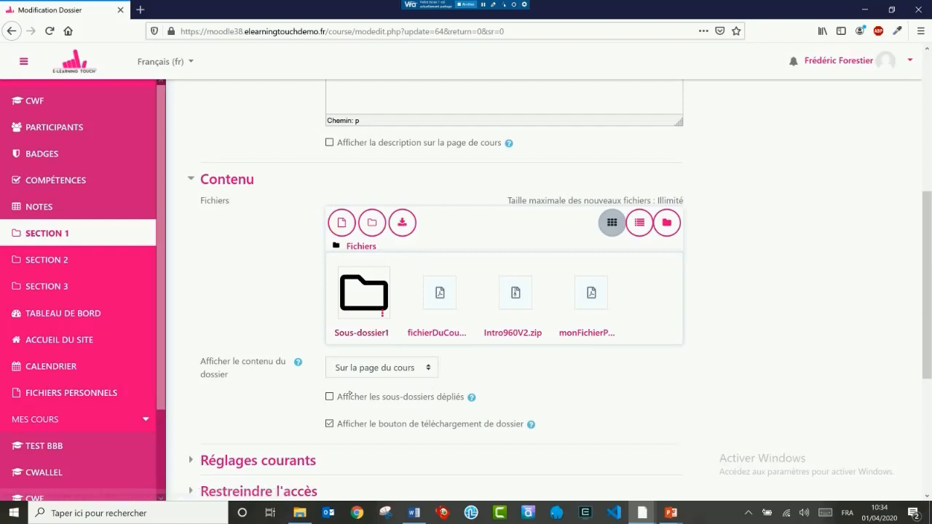
scroll(269, 296, "down", 2)
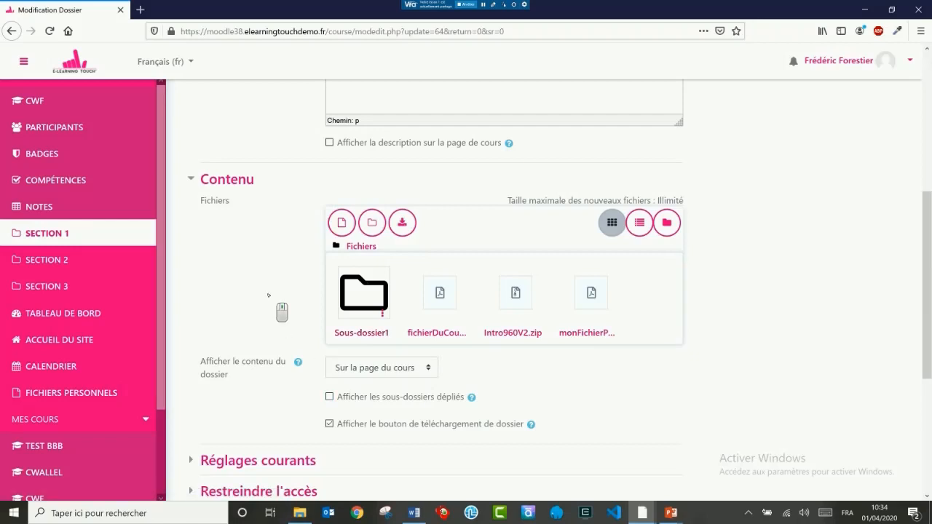
left_click(413, 430)
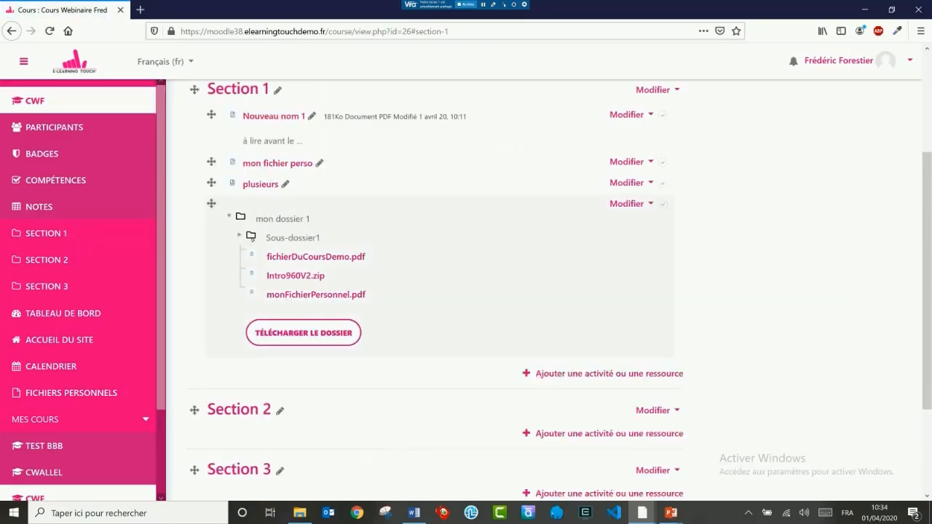
left_click(250, 237)
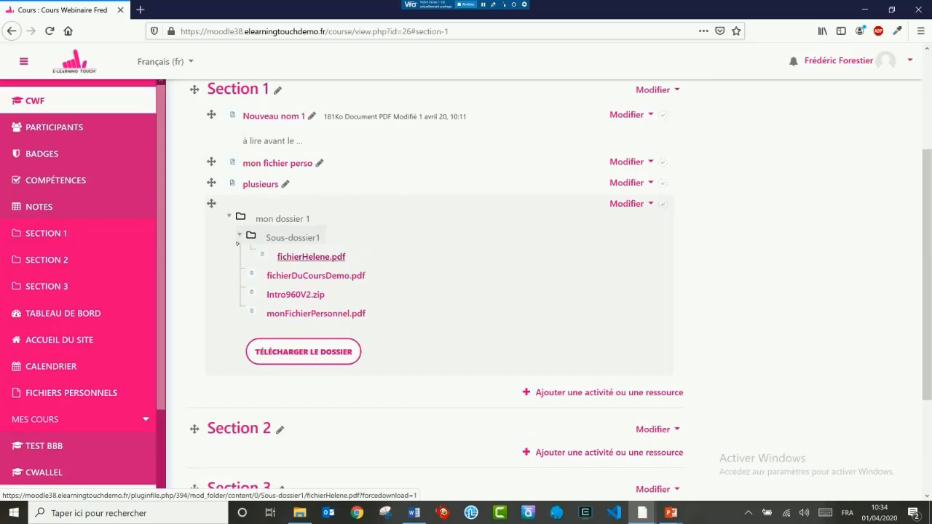
left_click(250, 237)
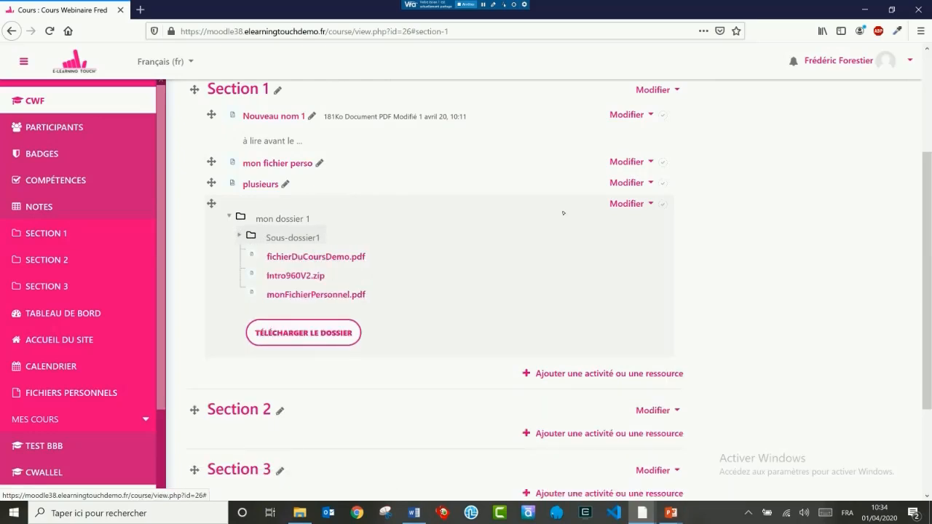
Step: Enable "Afficher les sous-dossiers dépliés" in the "mon dossier 1" settings and save back to the course
left_click(630, 206)
left_click(573, 226)
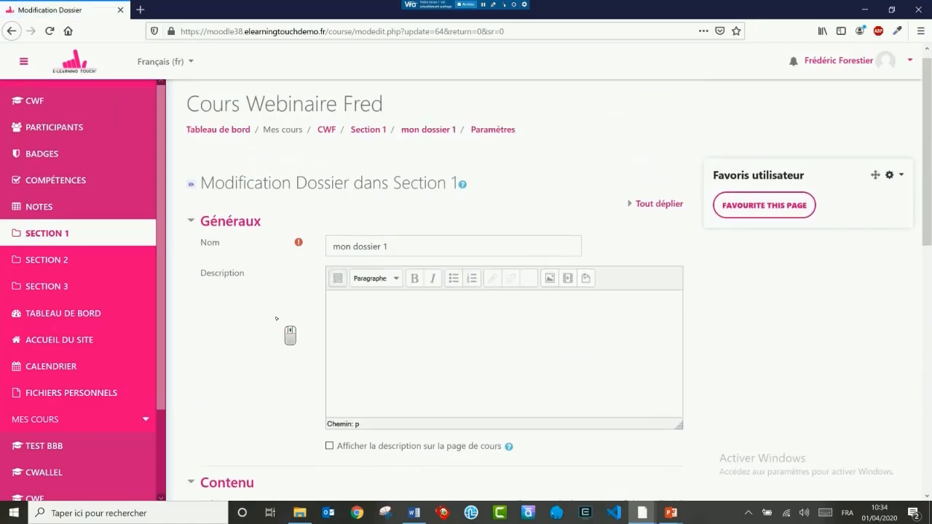
scroll(361, 371, "down", 4)
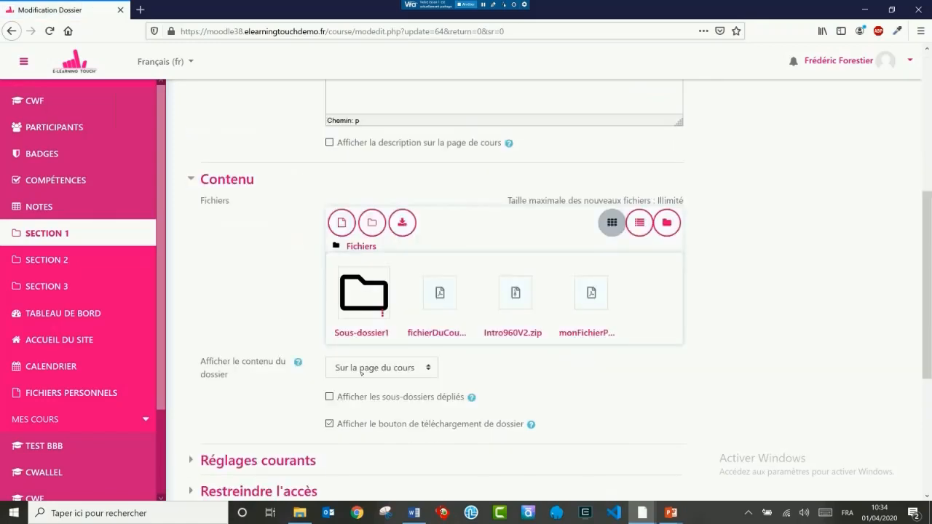
left_click(329, 397)
scroll(258, 289, "up", 5)
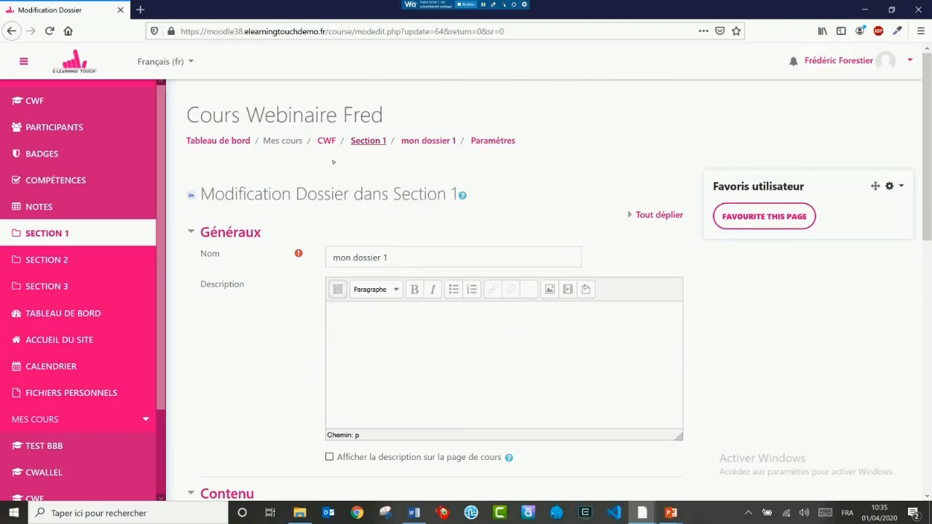
scroll(309, 233, "down", 10)
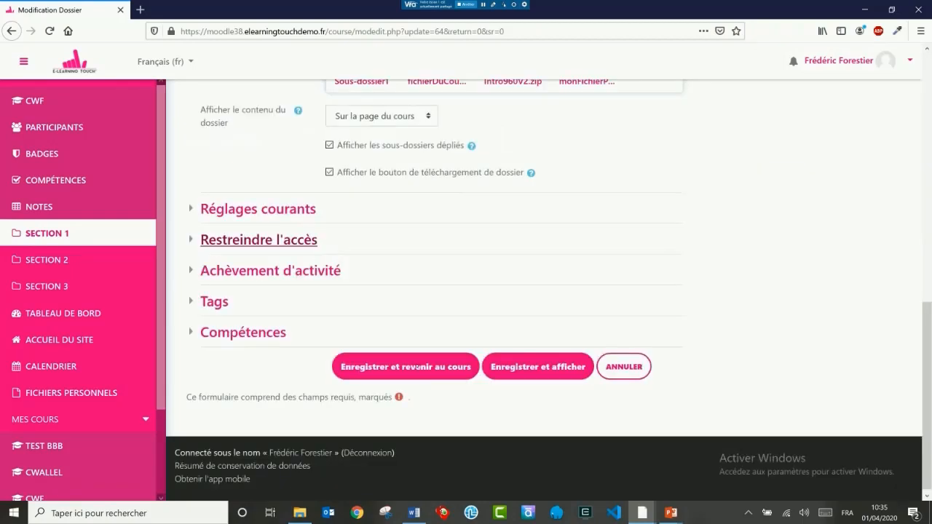
left_click(412, 367)
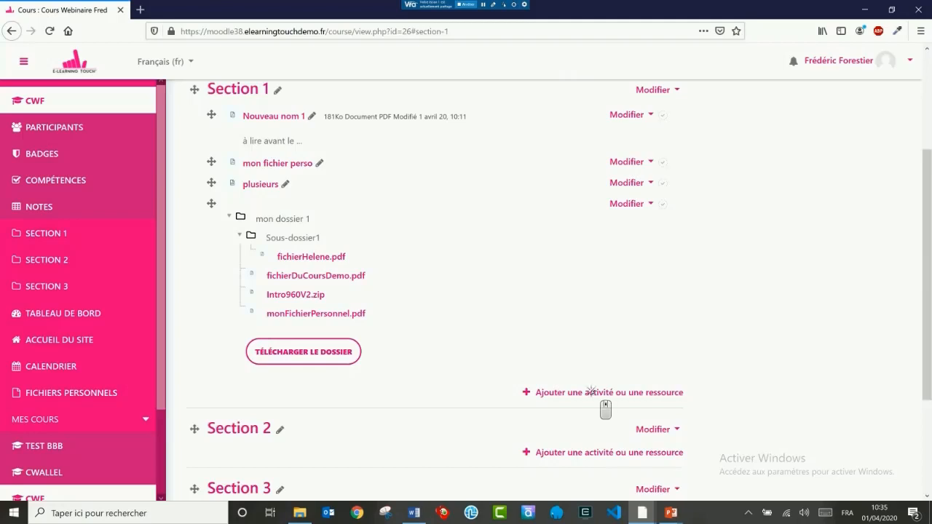
Step: Start adding a URL resource to Section 1 of the course
left_click(597, 393)
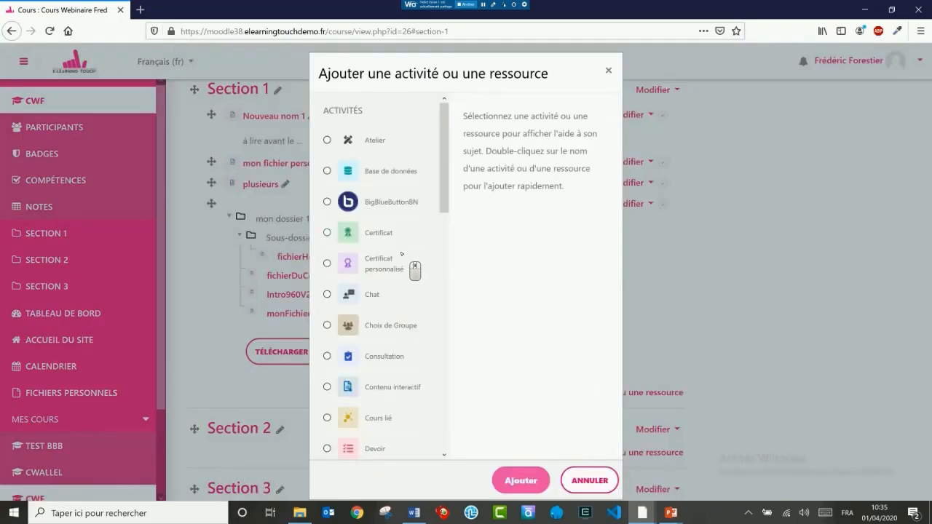
scroll(402, 250, "down", 10)
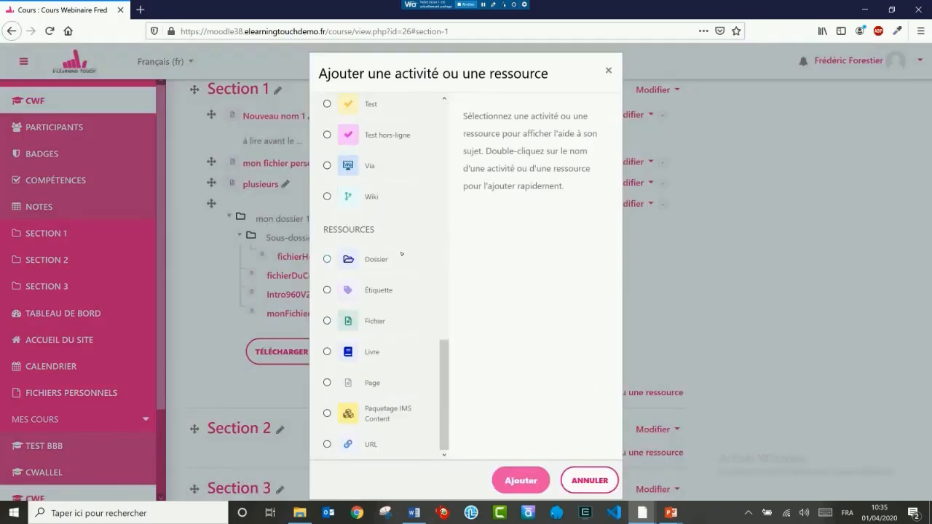
left_click(371, 444)
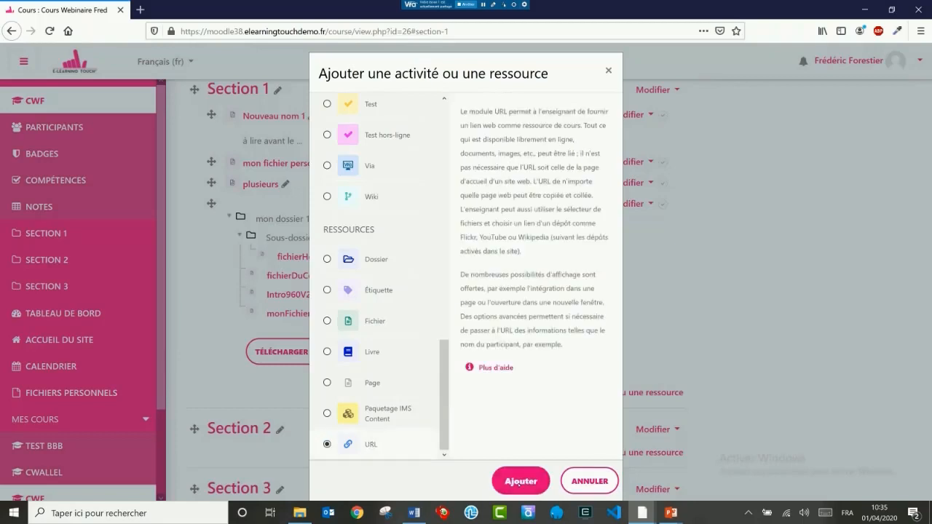
left_click(520, 481)
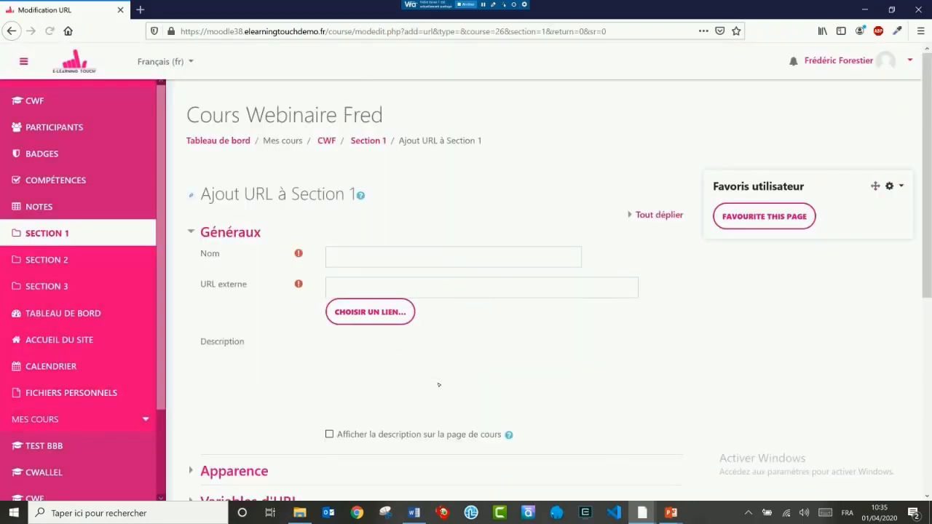
left_click(352, 253)
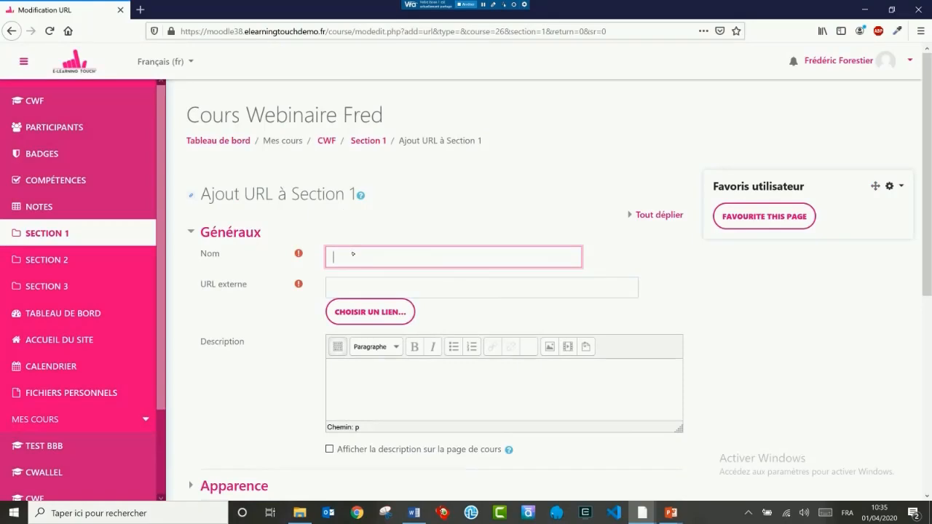
type("wikipedia")
left_click(387, 289)
type("h")
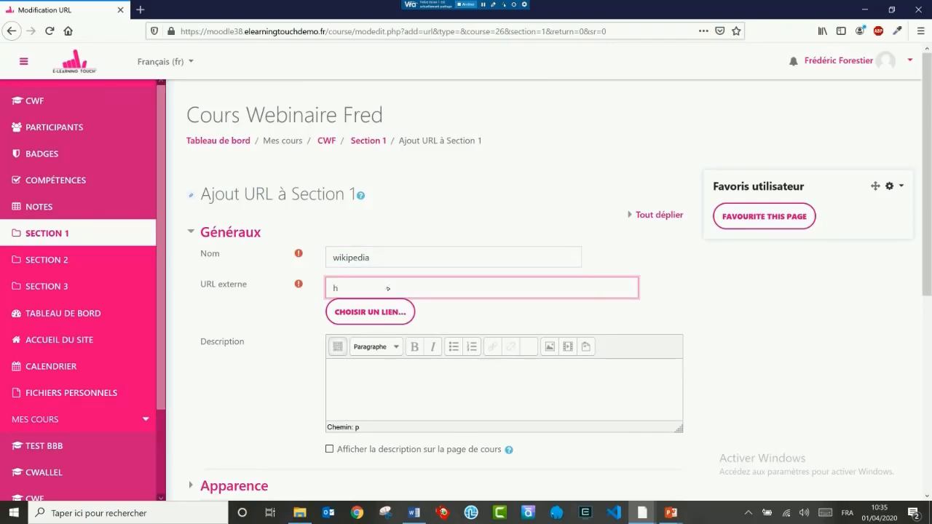
type("ttps://fr.wikipedia.org")
Step: Expand the URL resource's "Apparence" settings, keep the automatic display, and save back to the course
scroll(277, 339, "down", 3)
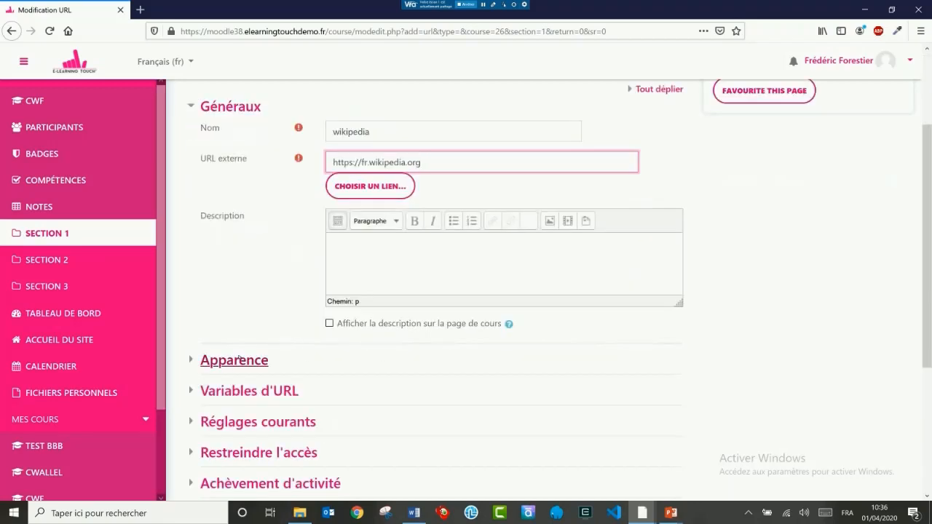
left_click(237, 360)
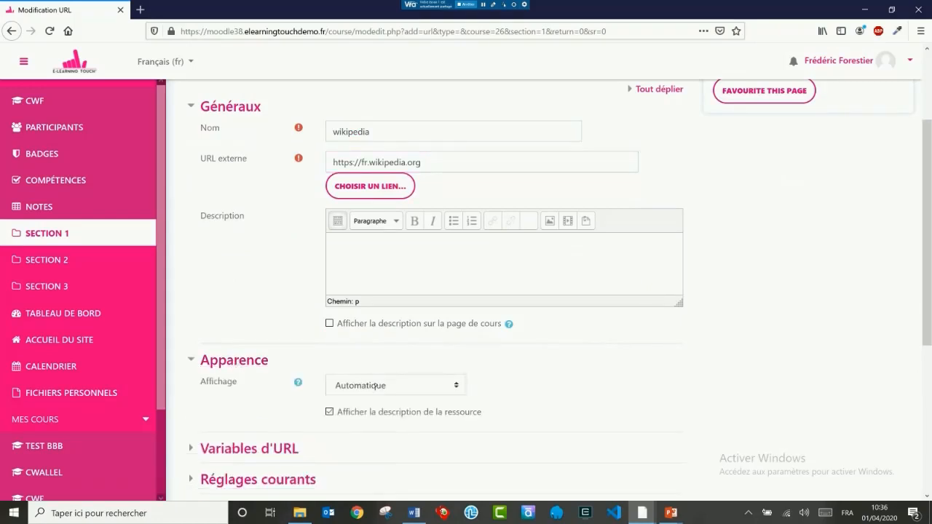
scroll(266, 338, "down", 6)
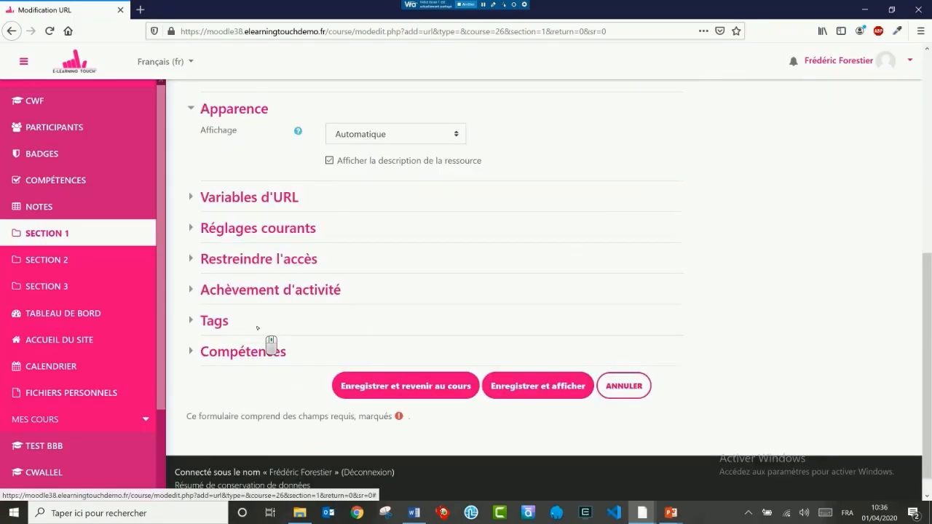
left_click(412, 388)
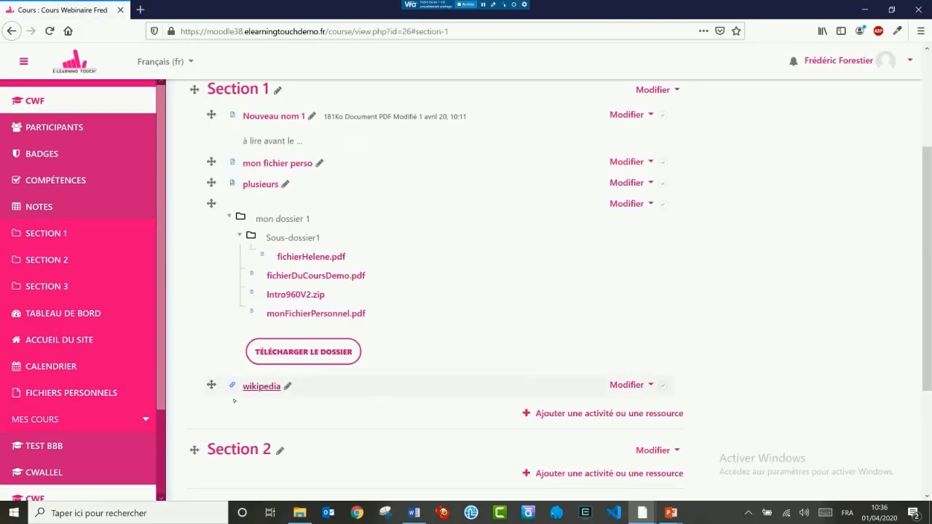
Step: Open the wikipedia resource from the course page, follow its link to the Wikipedia site, and return to the course
left_click(259, 386)
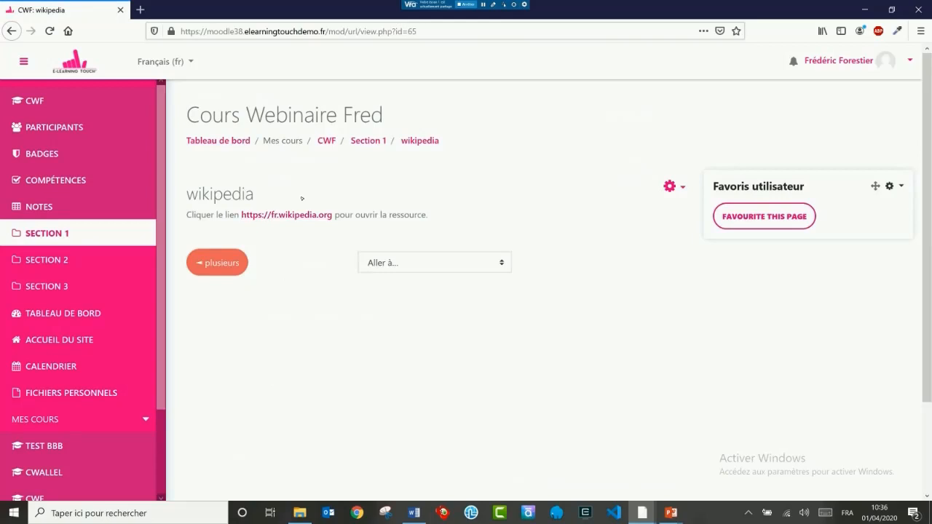
left_click(282, 216)
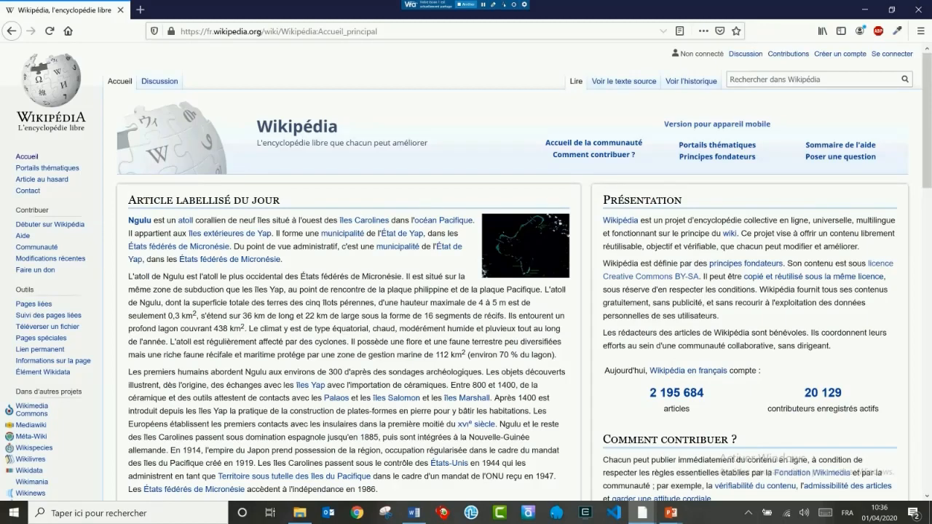
left_click(10, 30)
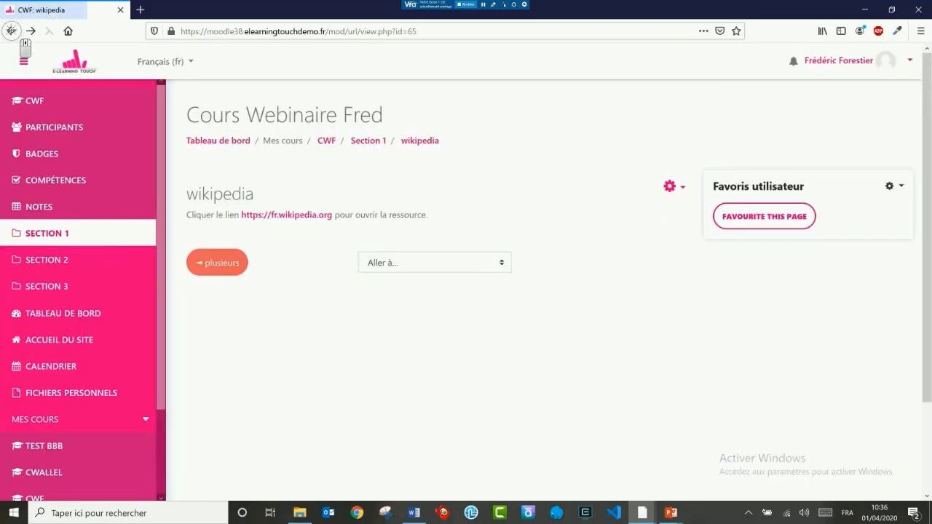
left_click(11, 30)
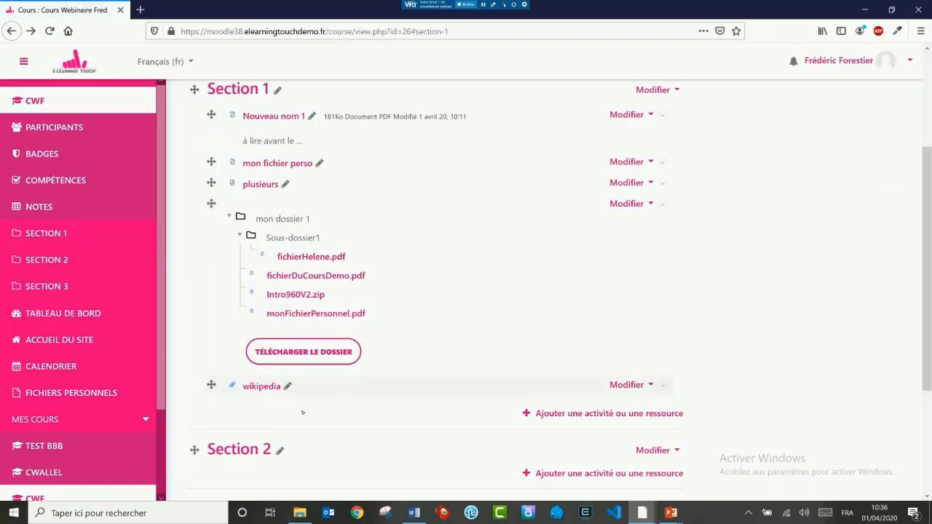
Step: Edit the wikipedia resource's settings and set its "Affichage" to "Dans une fenêtre surgissante"
left_click(629, 383)
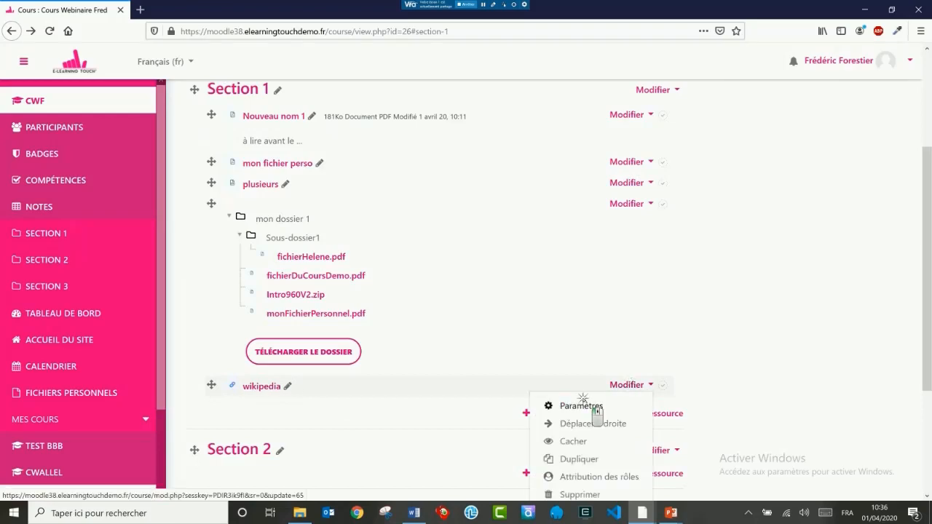
left_click(567, 404)
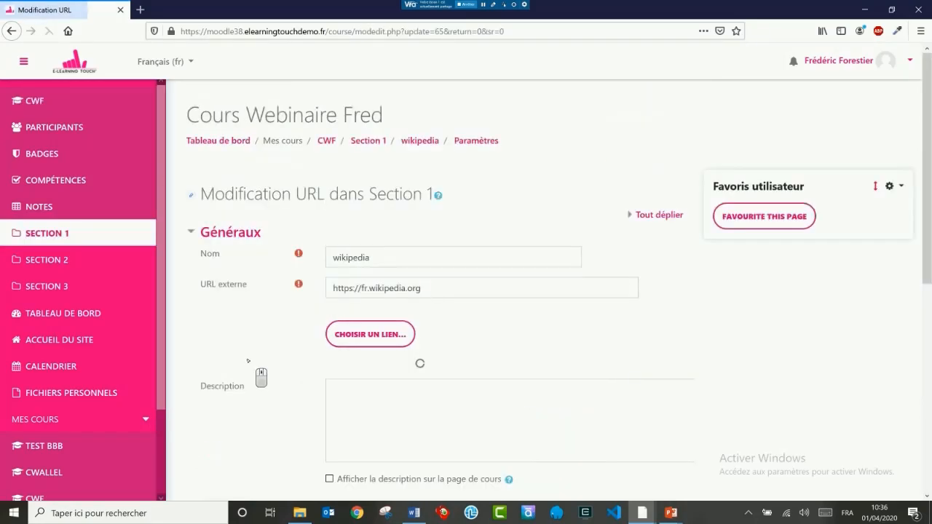
scroll(247, 145, "down", 5)
left_click(259, 156)
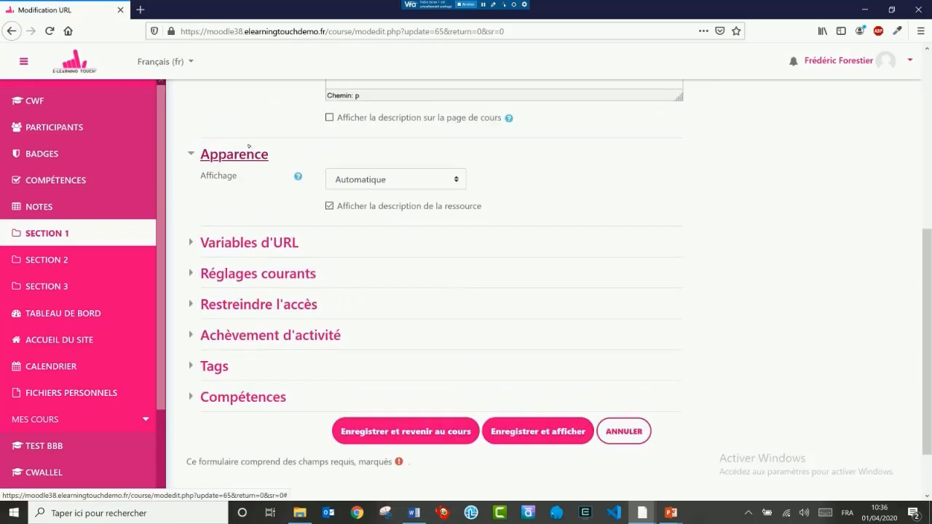
left_click(405, 180)
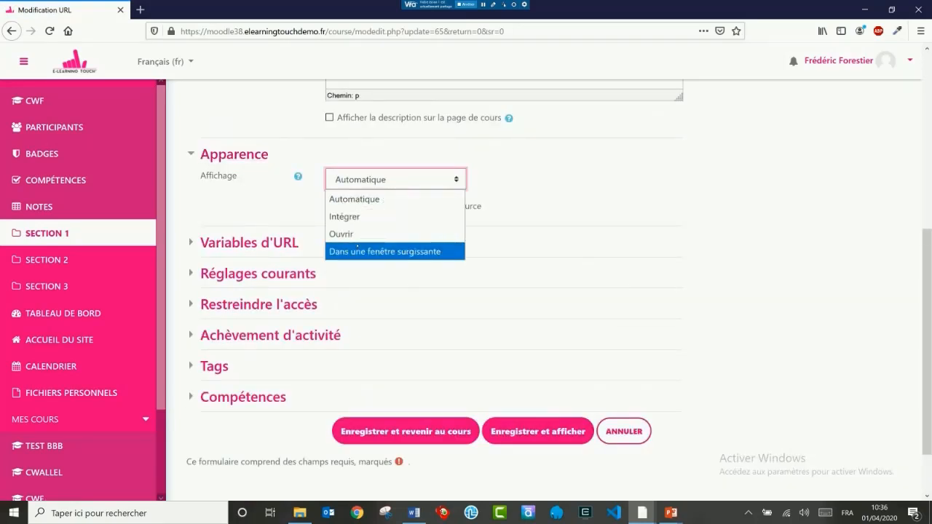
left_click(391, 252)
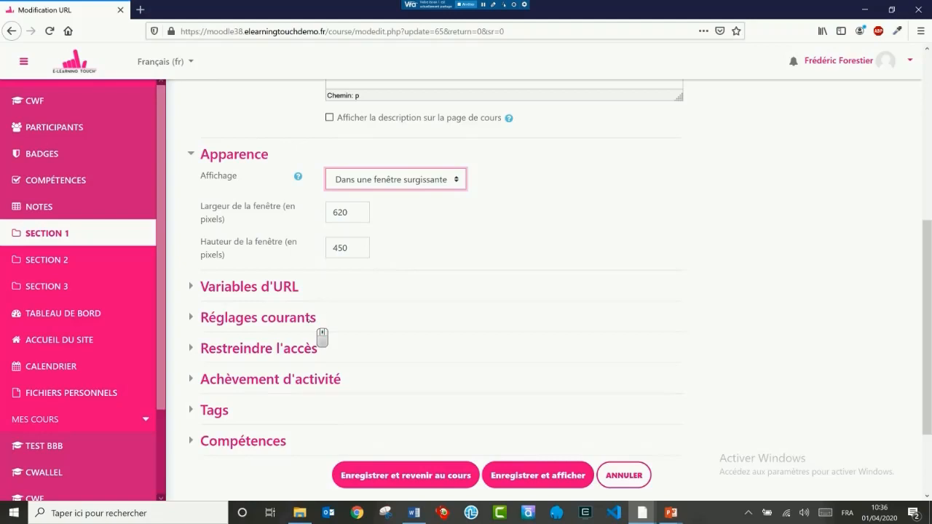
Step: Add a URL variable with the parameter "search" linked to the user's "Prénom"
scroll(322, 337, "up", 5)
scroll(262, 311, "down", 4)
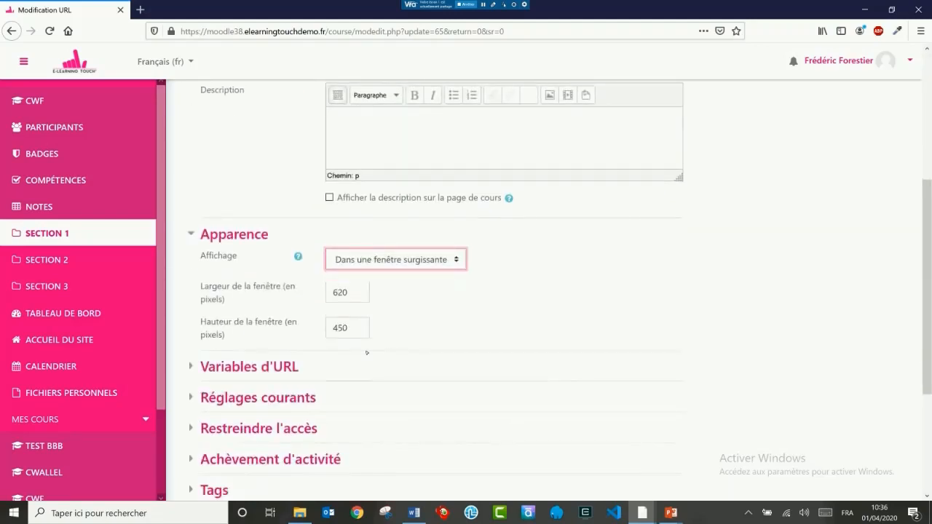
left_click(218, 367)
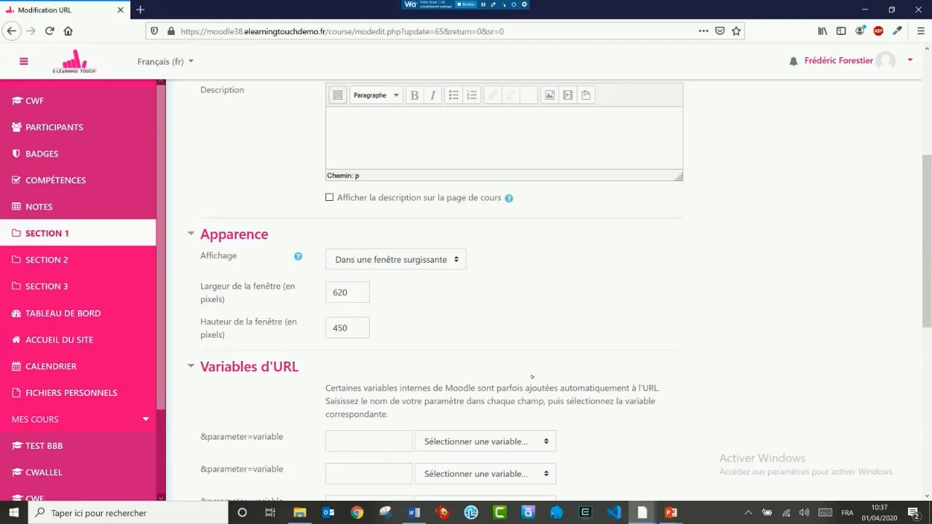
left_click(356, 443)
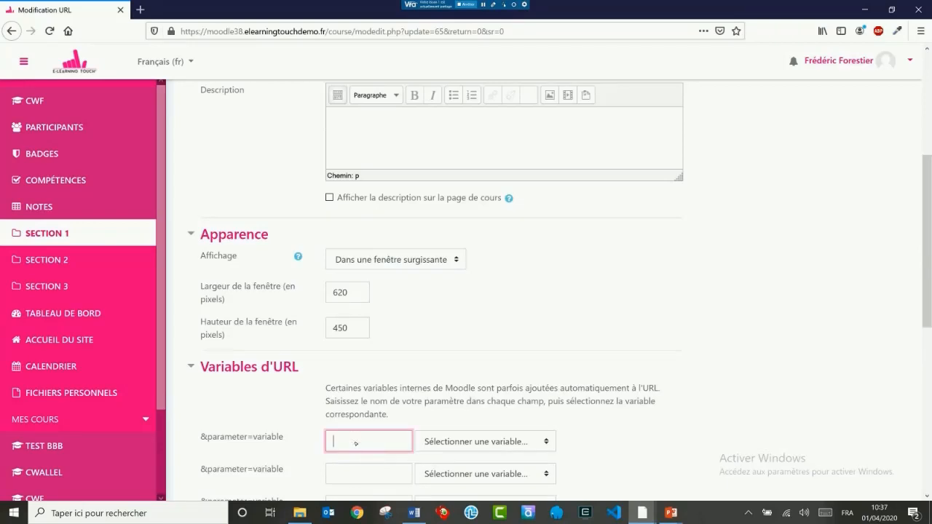
type("search")
left_click(492, 440)
scroll(453, 230, "down", 3)
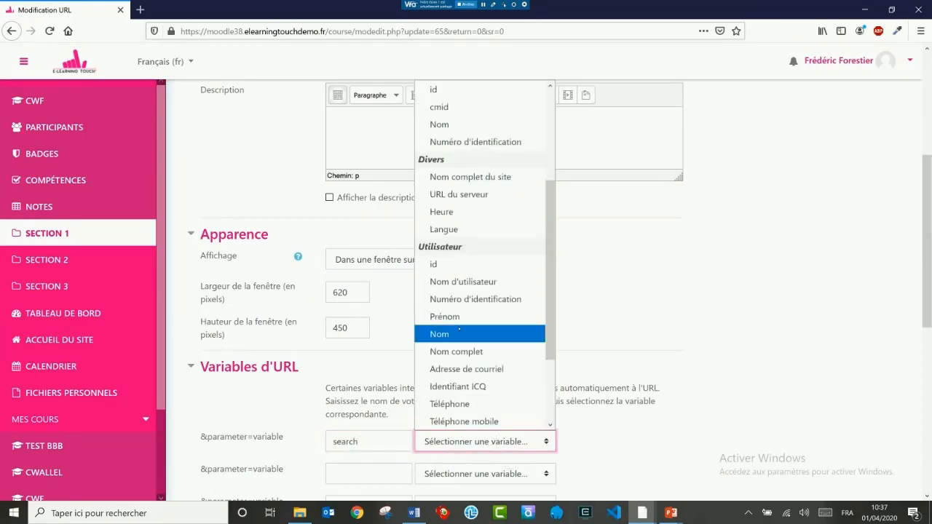
left_click(458, 318)
Step: Rename the URL resource to "mon prénom sur wikipedia" and save back to the course
scroll(453, 347, "down", 1)
scroll(435, 345, "up", 5)
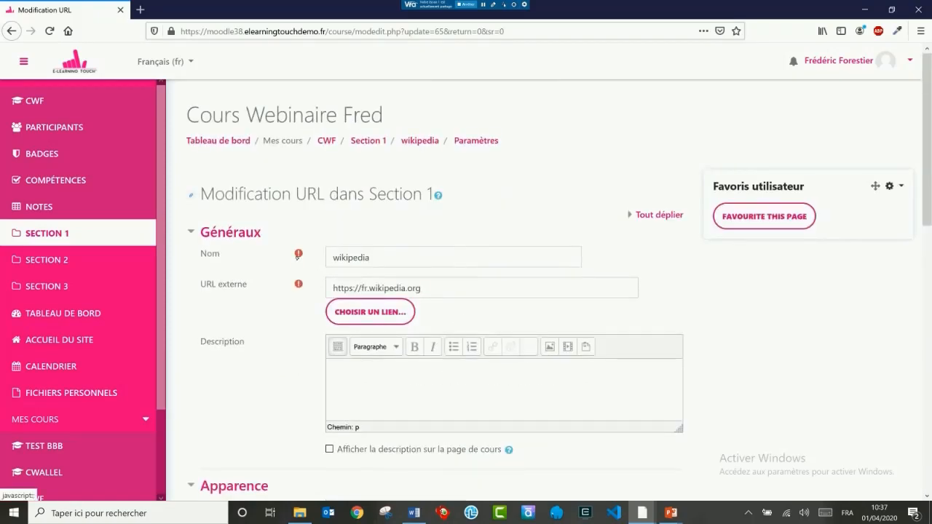
left_click(332, 257)
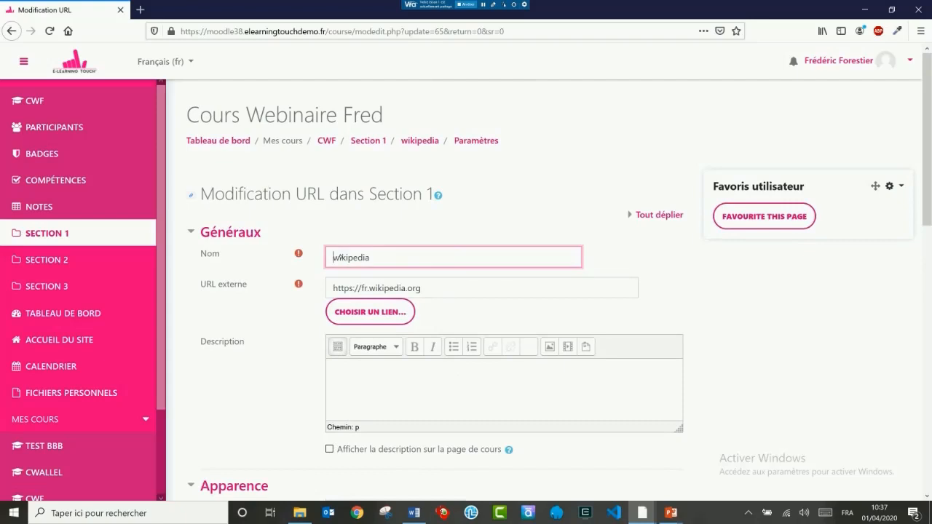
type("mon prénom sur")
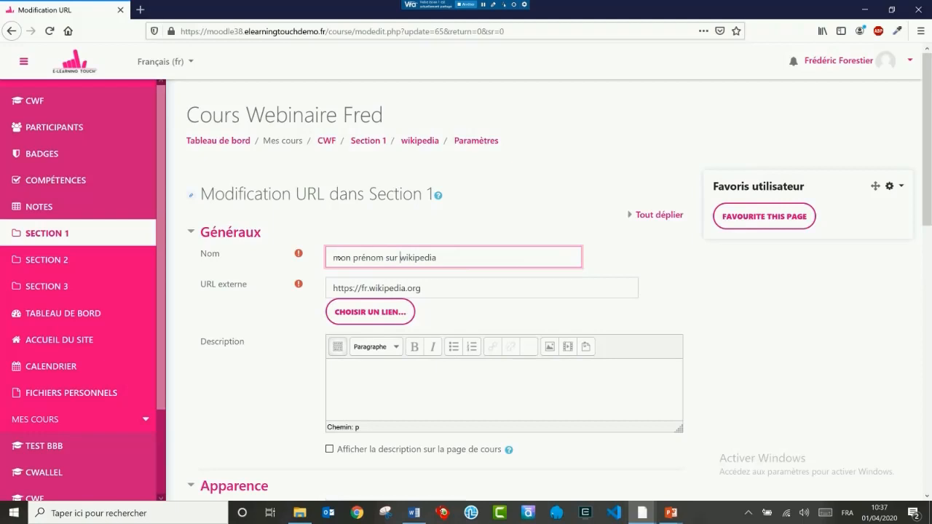
scroll(282, 324, "down", 3)
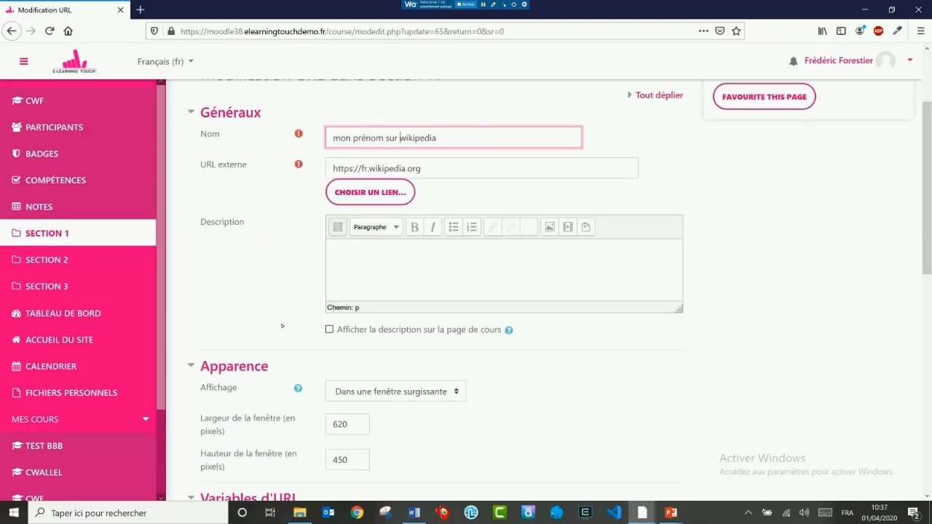
scroll(448, 333, "down", 3)
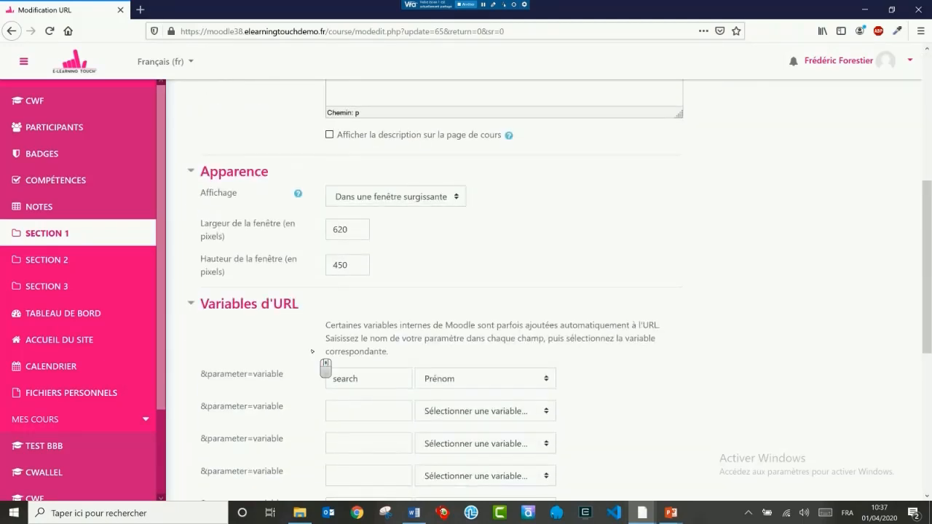
scroll(502, 405, "down", 3)
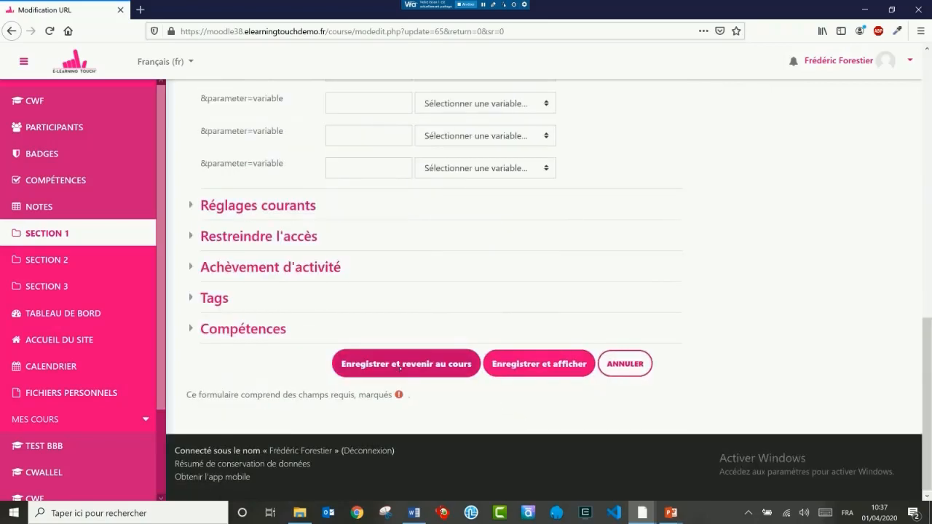
left_click(400, 364)
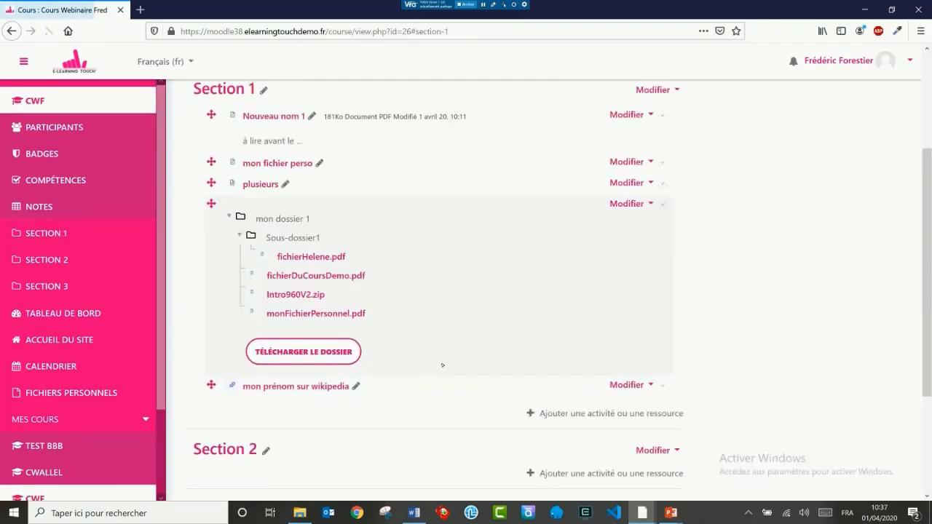
Step: Open "mon prénom sur wikipedia" to check its pop-up window, and close the window
left_click(299, 387)
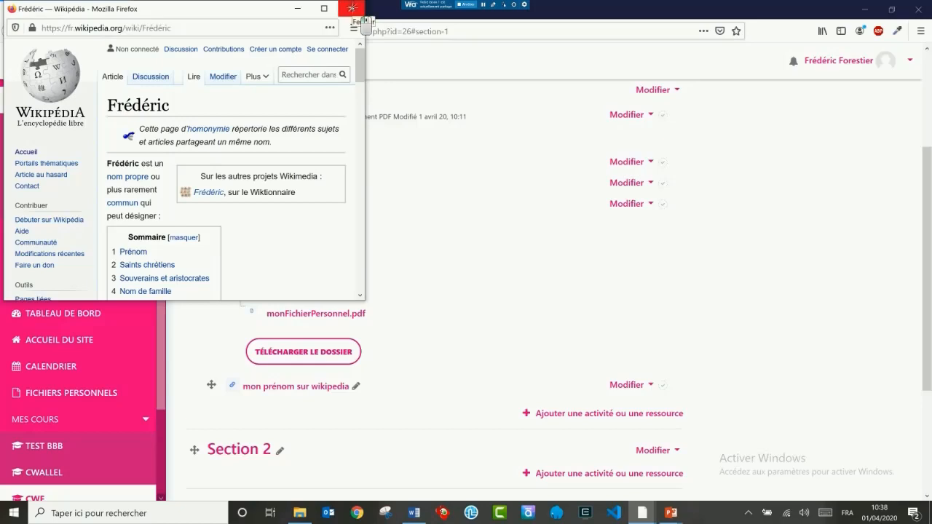
left_click(352, 9)
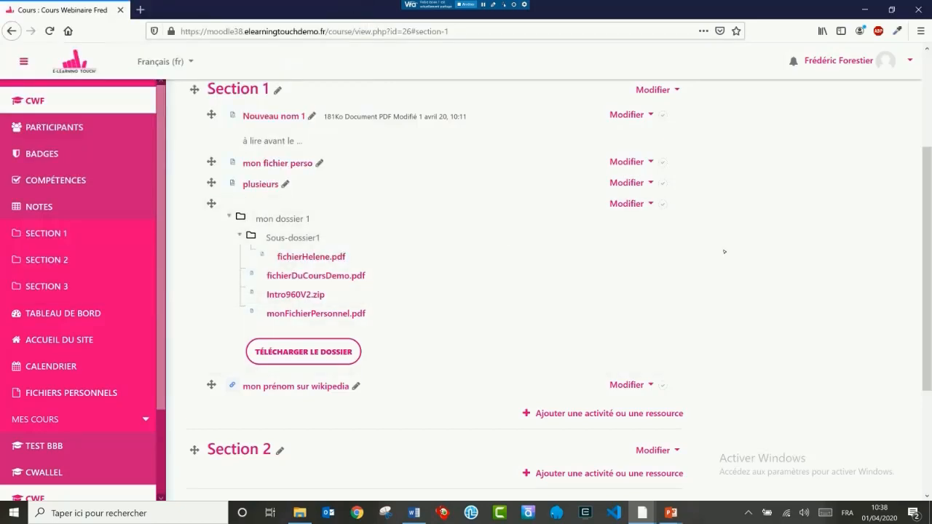